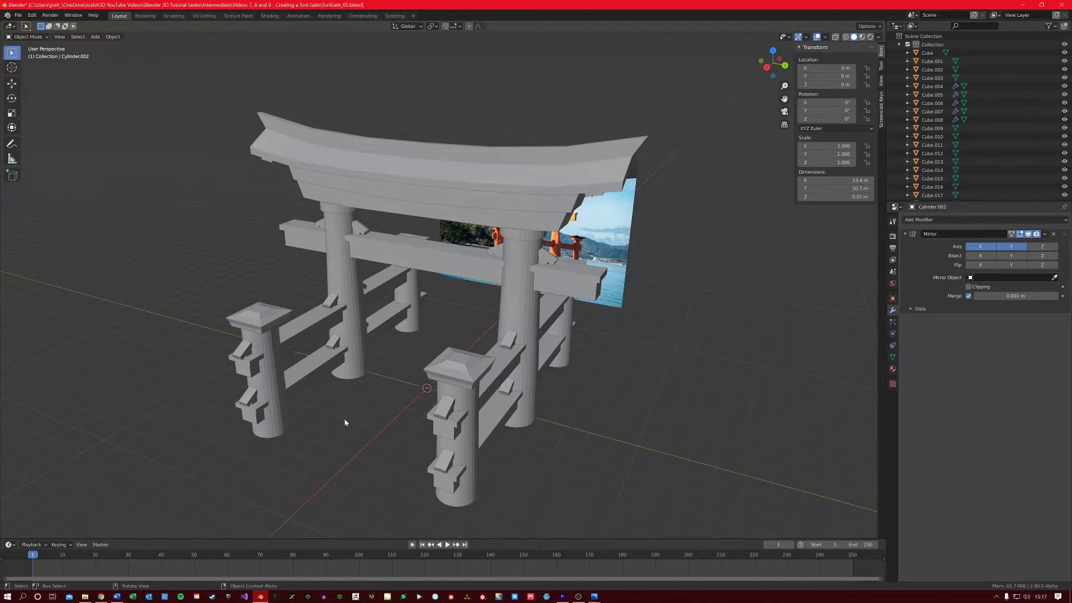
Select the left gate pillar Cylinder and frame the gate against the reference photo
{"action": "middle_click_drag", "start_coordinate": [345, 422], "coordinate": [384, 366]}
{"action": "scroll", "coordinate": [385, 366], "scroll_direction": "up", "scroll_amount": 3}
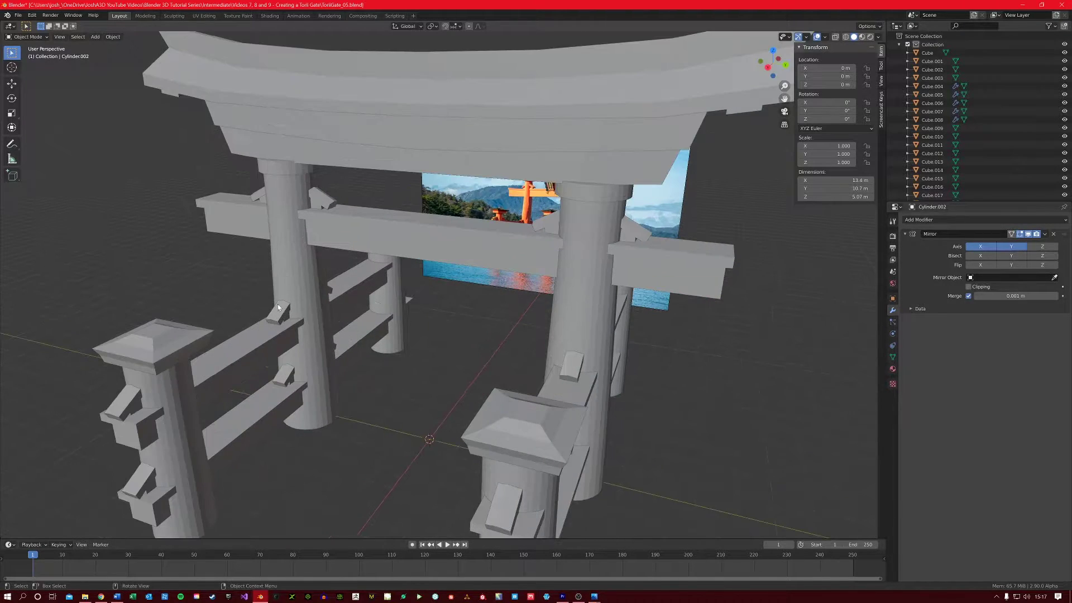
{"action": "left_click", "coordinate": [296, 257]}
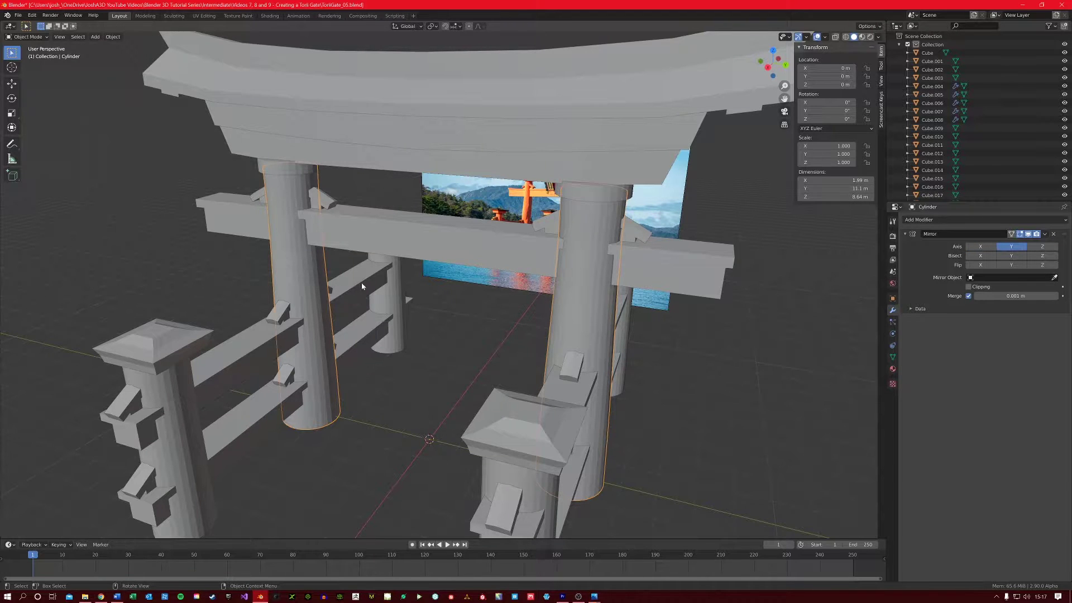
{"action": "scroll", "coordinate": [365, 285], "scroll_direction": "down", "scroll_amount": 2}
{"action": "middle_click_drag", "start_coordinate": [395, 304], "coordinate": [302, 359], "text": "shift"}
{"action": "scroll", "coordinate": [275, 344], "scroll_direction": "up", "scroll_amount": 3}
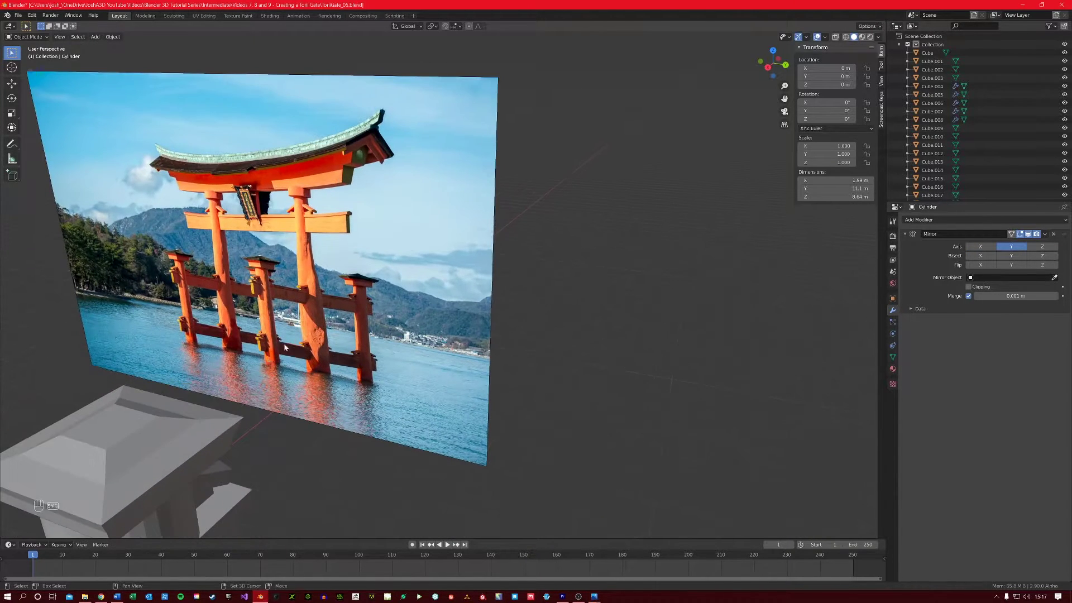
{"action": "scroll", "coordinate": [387, 341], "scroll_direction": "up", "scroll_amount": 5}
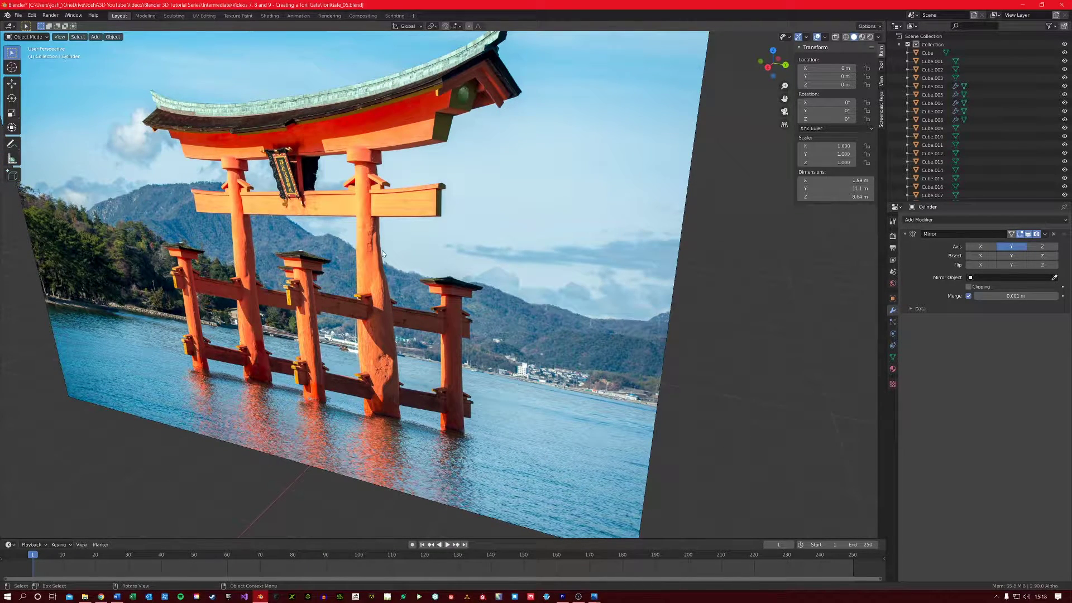
{"action": "scroll", "coordinate": [386, 303], "scroll_direction": "down", "scroll_amount": 5}
{"action": "middle_click_drag", "start_coordinate": [274, 370], "coordinate": [479, 298], "text": "shift"}
{"action": "scroll", "coordinate": [303, 330], "scroll_direction": "down", "scroll_amount": 4}
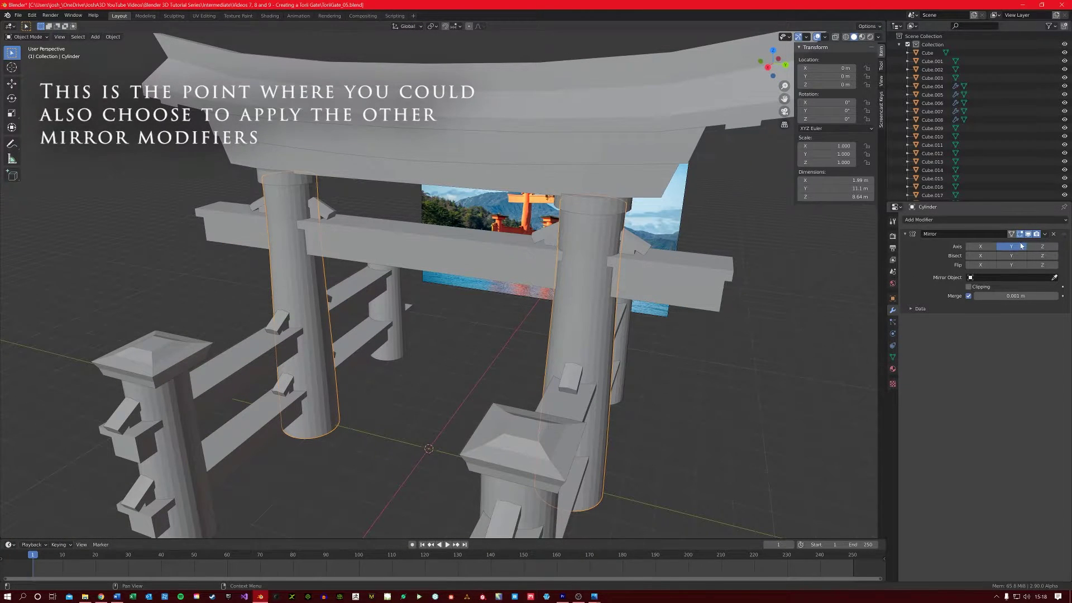
Apply the pillar's Mirror modifier so both pillars become real geometry
{"action": "left_click", "coordinate": [1045, 235]}
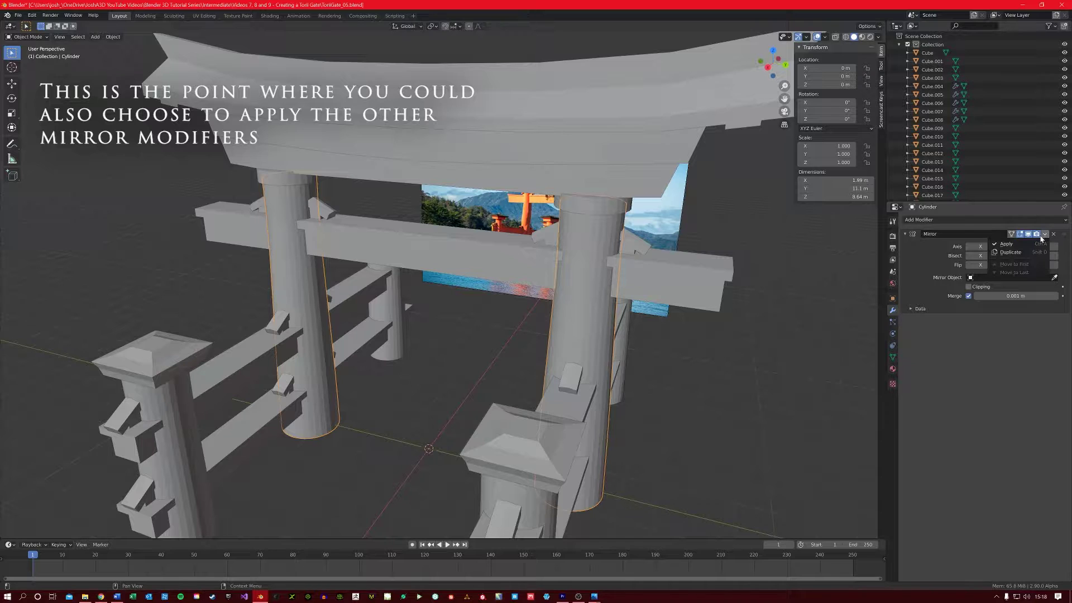
{"action": "left_click", "coordinate": [1005, 244]}
{"action": "middle_click_drag", "start_coordinate": [252, 223], "coordinate": [308, 222]}
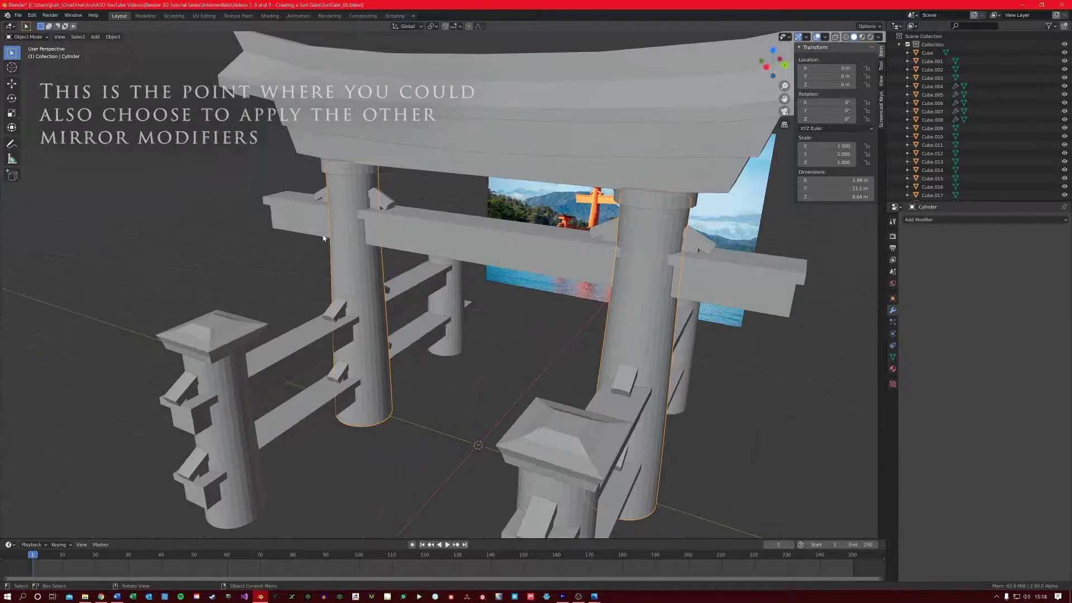
Switch to the Sculpting workspace with the Grab brush and look around the pillars
{"action": "left_click", "coordinate": [172, 16]}
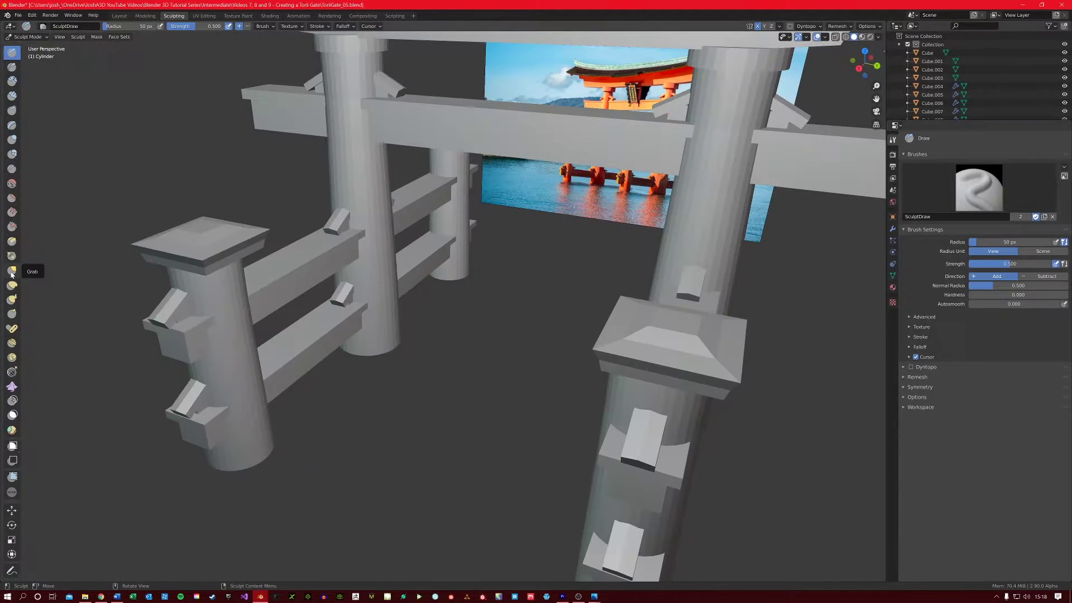
{"action": "left_click", "coordinate": [12, 270]}
{"action": "middle_click_drag", "start_coordinate": [423, 272], "coordinate": [429, 268]}
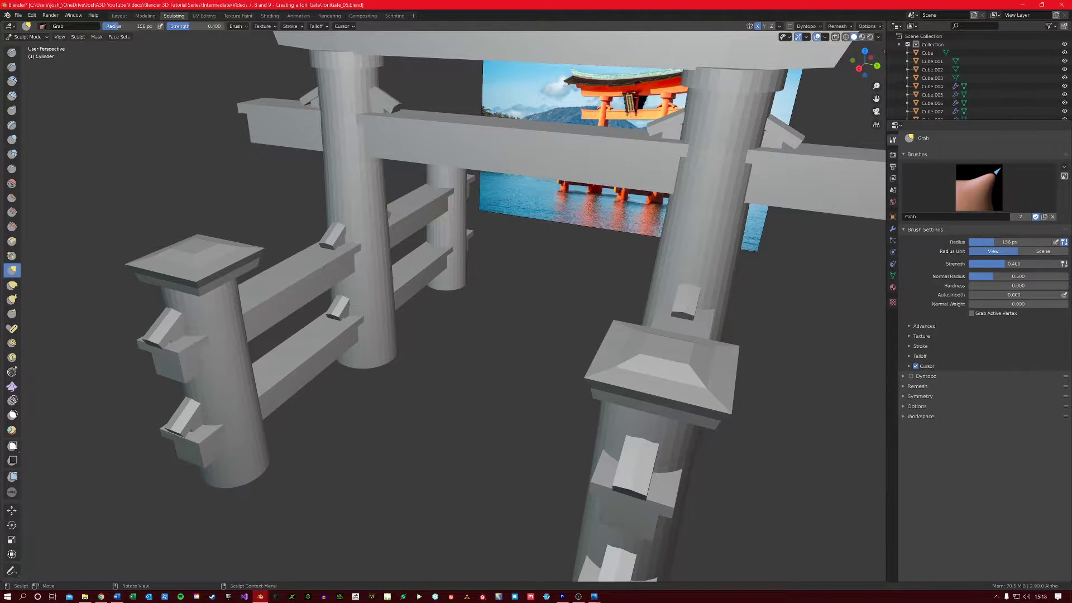
{"action": "middle_click_drag", "start_coordinate": [430, 268], "coordinate": [370, 335]}
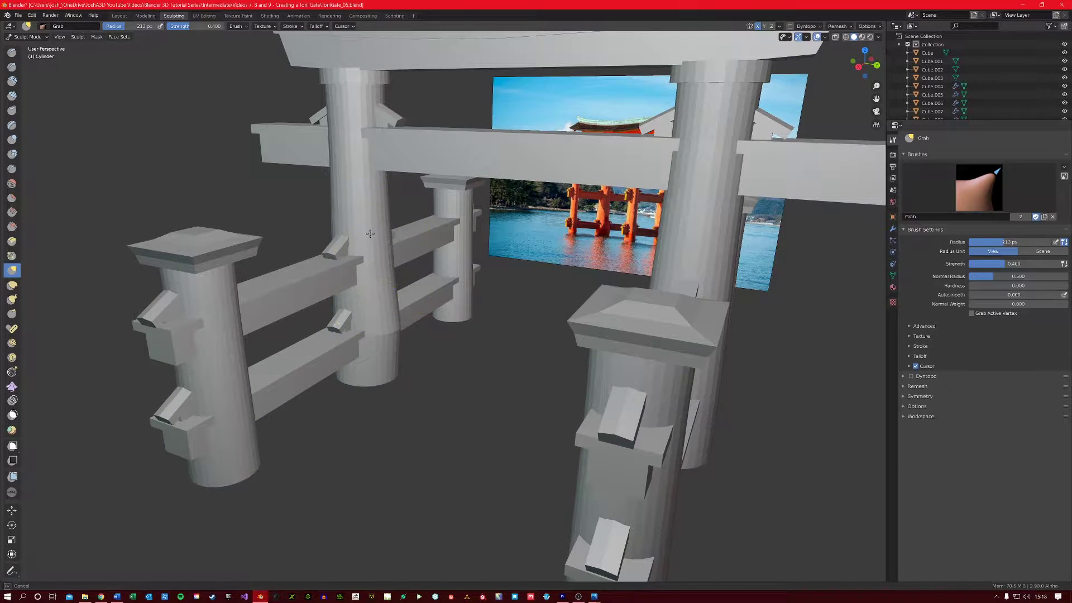
{"action": "mouse_move", "coordinate": [407, 322]}
{"action": "middle_mouse_down"}
{"action": "mouse_move", "coordinate": [414, 338]}
{"action": "mouse_move", "coordinate": [332, 357]}
{"action": "middle_mouse_up"}
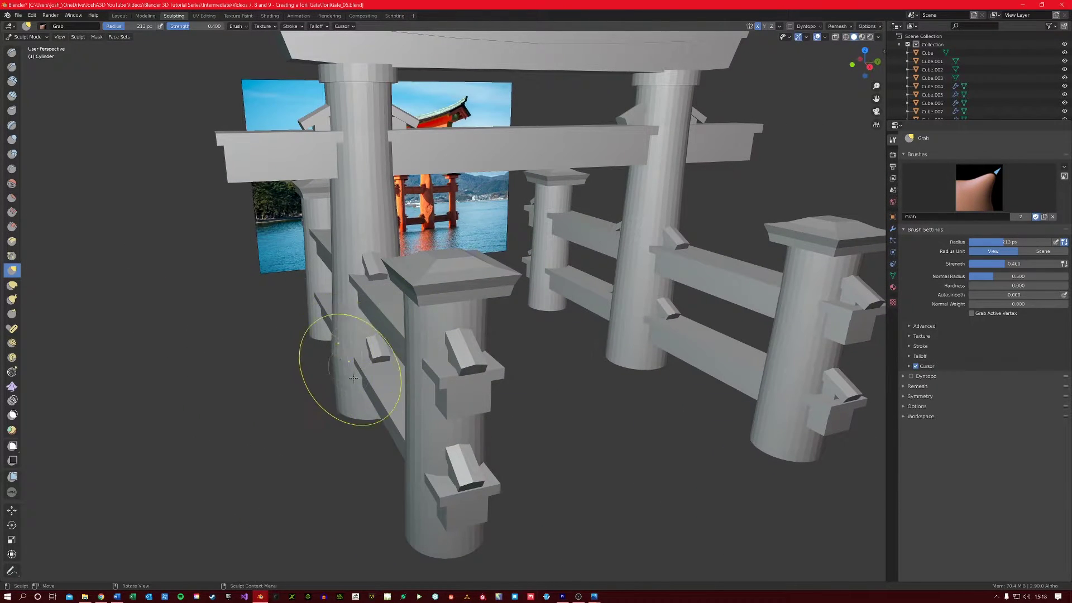
{"action": "middle_click_drag", "start_coordinate": [354, 398], "coordinate": [383, 407]}
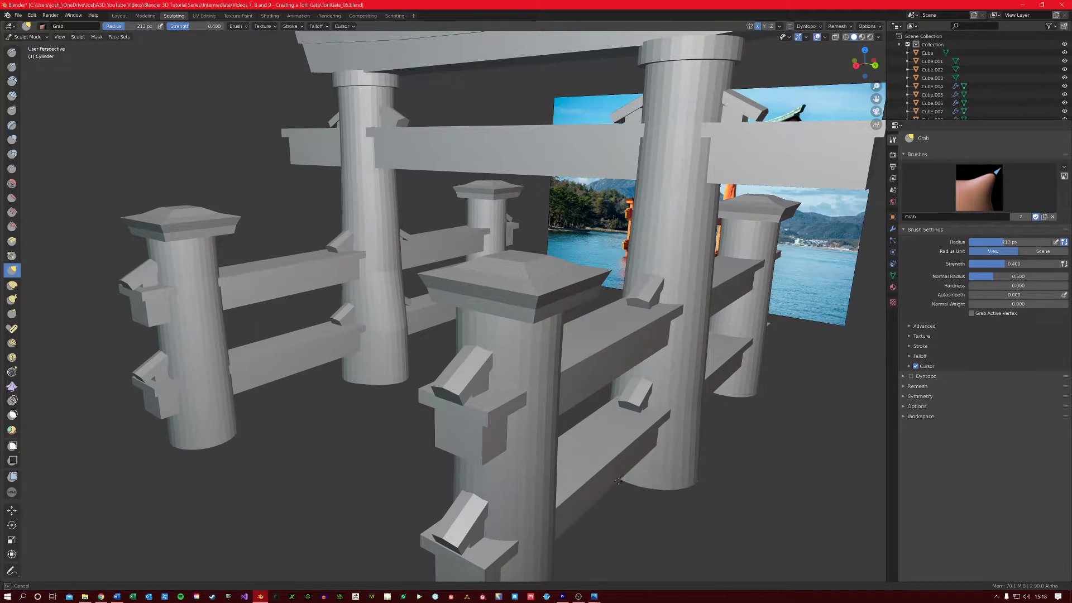
Pull the left pillar's surface with Grab (213 px radius, 0.400 strength) to flare it
{"action": "middle_click_drag", "start_coordinate": [669, 489], "coordinate": [665, 390]}
{"action": "mouse_move", "coordinate": [658, 256]}
{"action": "middle_mouse_down"}
{"action": "mouse_move", "coordinate": [717, 232]}
{"action": "mouse_move", "coordinate": [434, 241]}
{"action": "mouse_move", "coordinate": [312, 207]}
{"action": "middle_mouse_up"}
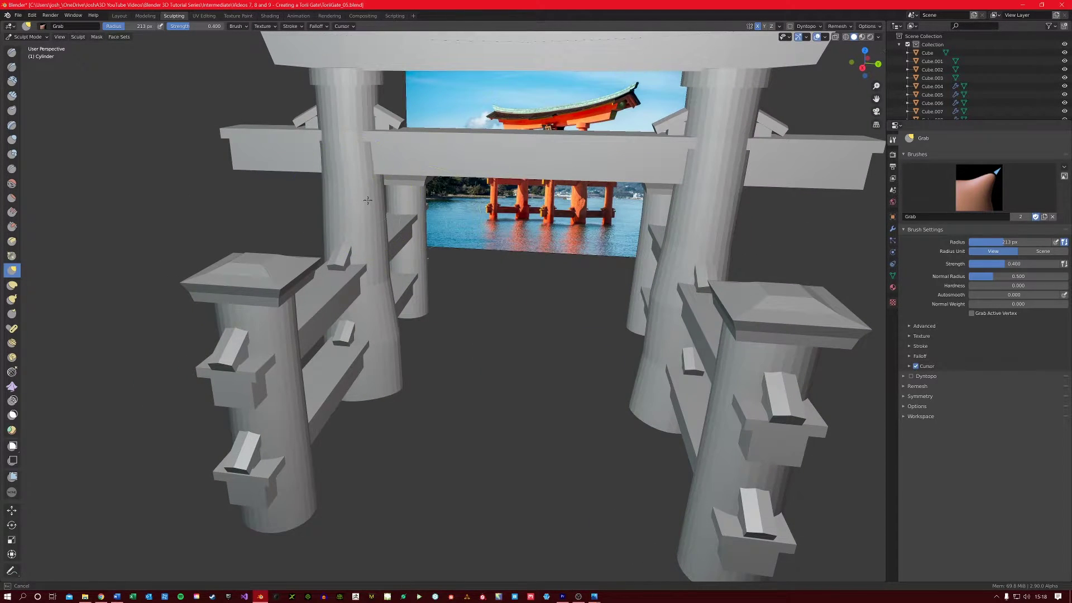
{"action": "mouse_move", "coordinate": [608, 279]}
{"action": "middle_mouse_down"}
{"action": "mouse_move", "coordinate": [624, 241]}
{"action": "mouse_move", "coordinate": [618, 323]}
{"action": "mouse_move", "coordinate": [508, 294]}
{"action": "mouse_move", "coordinate": [587, 303]}
{"action": "mouse_move", "coordinate": [304, 229]}
{"action": "middle_mouse_up"}
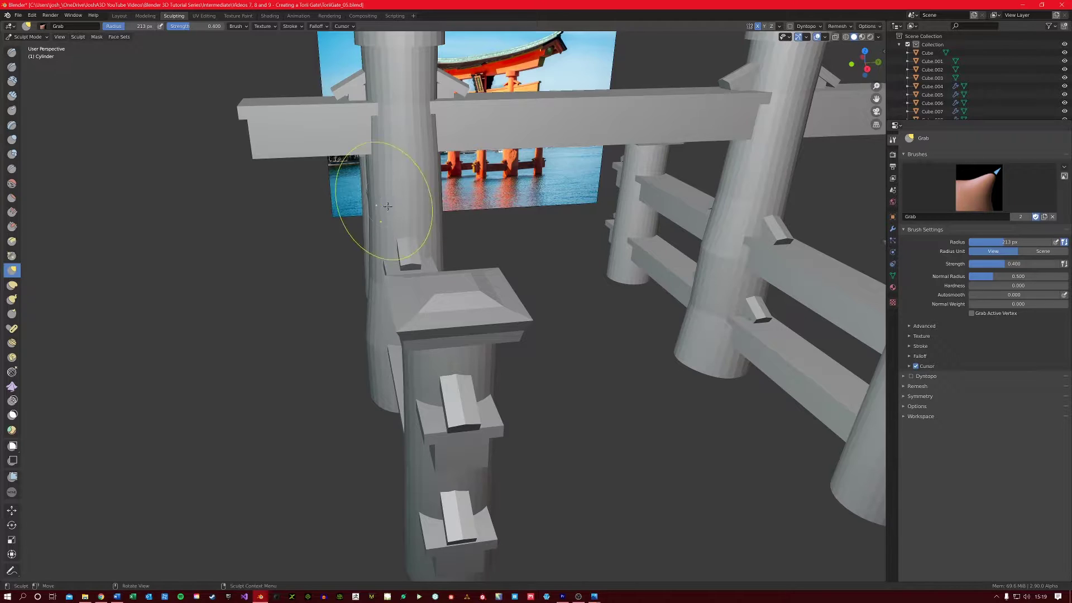
{"action": "middle_click_drag", "start_coordinate": [395, 216], "coordinate": [565, 268]}
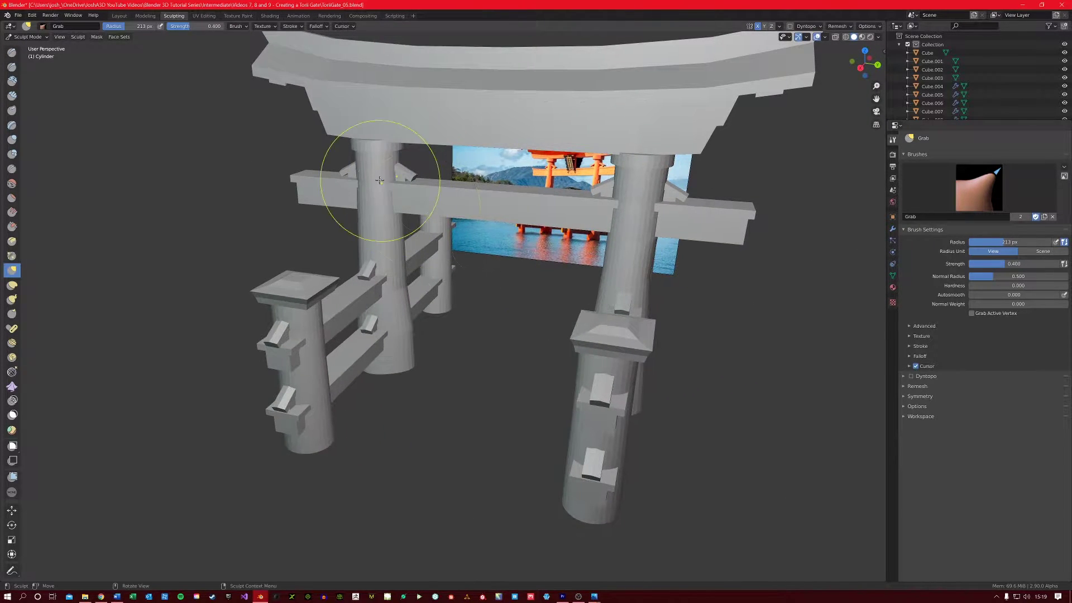
{"action": "left_click_drag", "start_coordinate": [379, 180], "coordinate": [371, 204]}
{"action": "scroll", "coordinate": [491, 323], "scroll_direction": "down", "scroll_amount": 5}
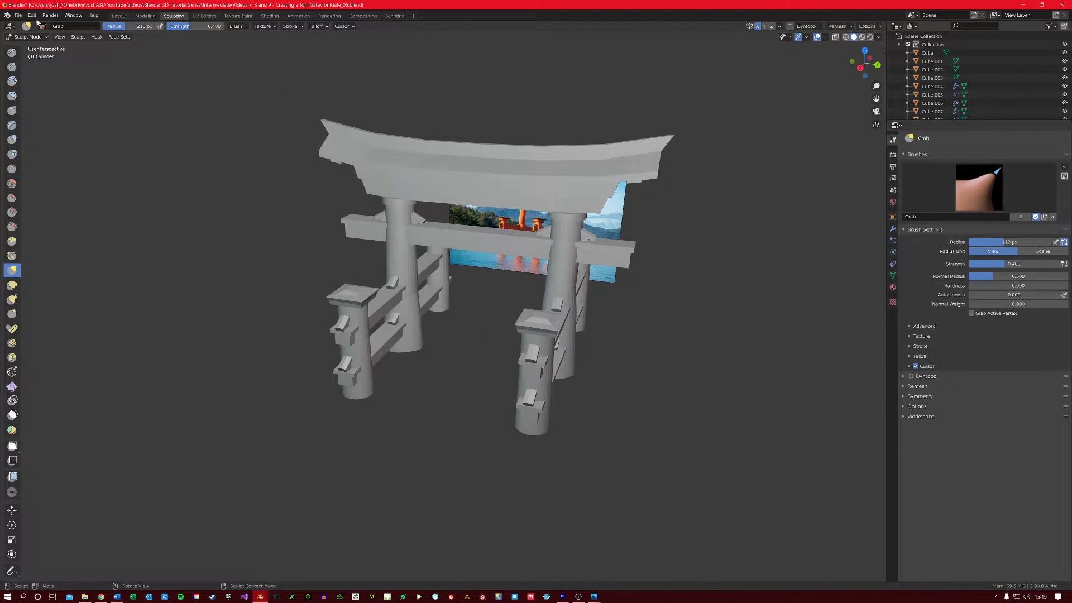
Return to the Layout workspace and make the fence posts Cylinder.002 active
{"action": "left_click", "coordinate": [119, 16]}
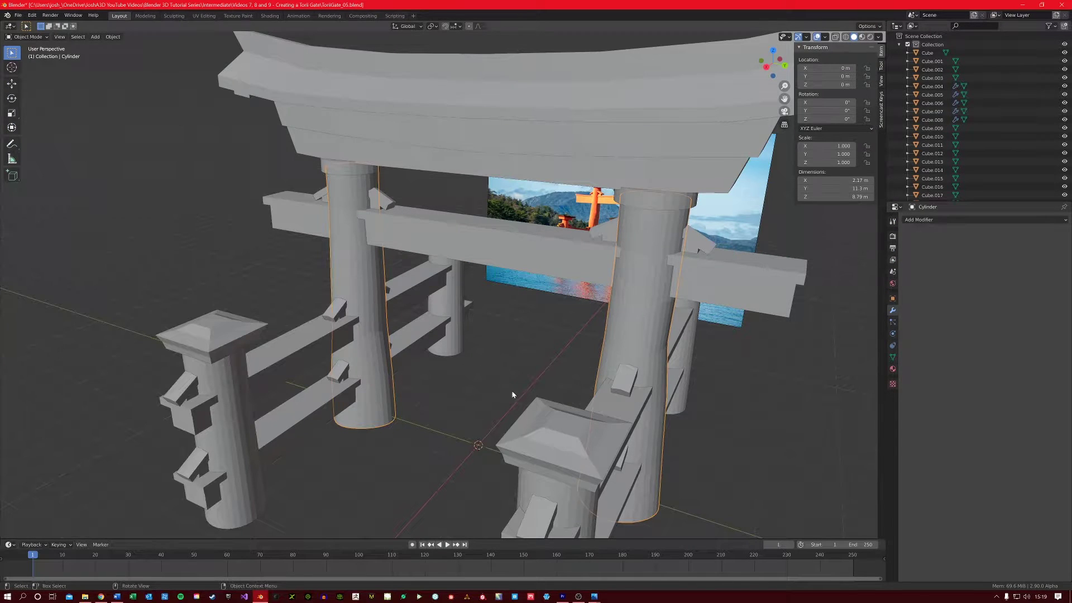
{"action": "mouse_move", "coordinate": [509, 390]}
{"action": "middle_mouse_down"}
{"action": "mouse_move", "coordinate": [484, 381]}
{"action": "mouse_move", "coordinate": [536, 373]}
{"action": "mouse_move", "coordinate": [470, 381]}
{"action": "middle_mouse_up"}
{"action": "middle_click_drag", "start_coordinate": [392, 382], "coordinate": [415, 350], "text": "shift"}
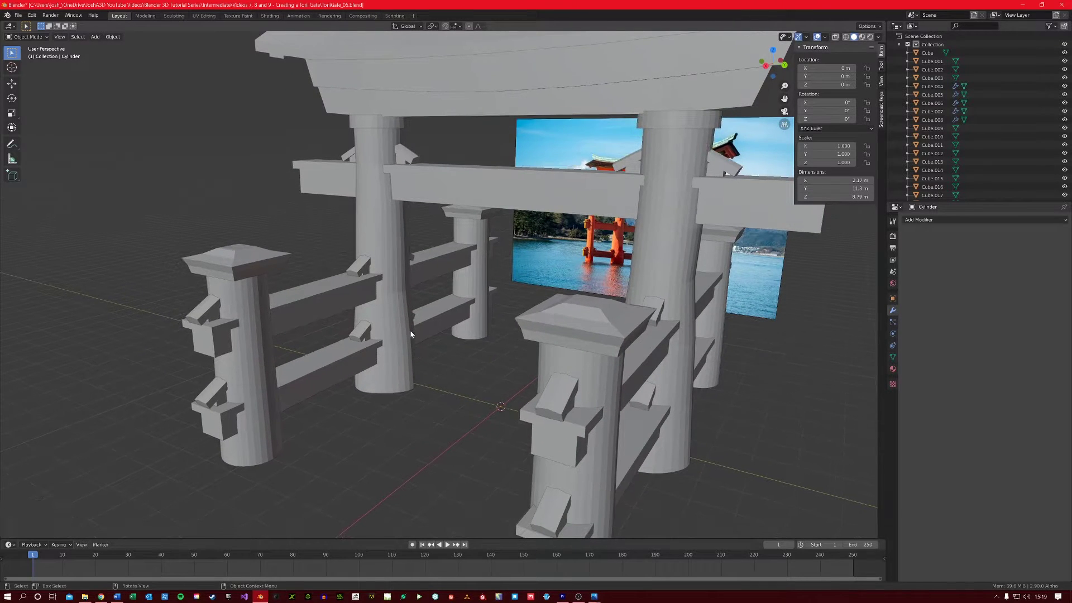
{"action": "left_click", "coordinate": [331, 391]}
{"action": "middle_click_drag", "start_coordinate": [330, 391], "coordinate": [272, 374]}
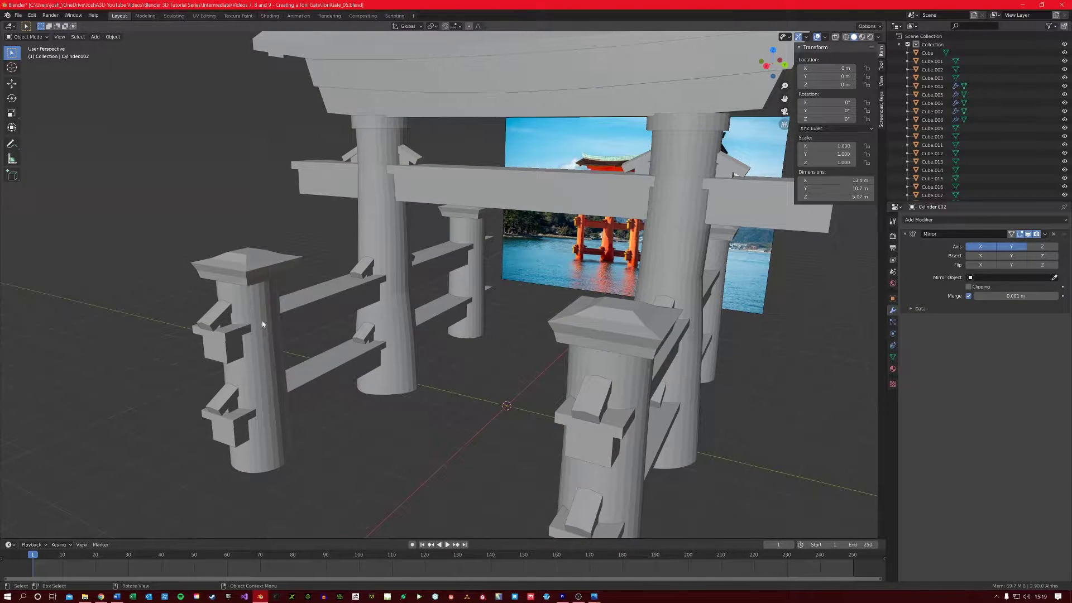
{"action": "left_click", "coordinate": [263, 329]}
Clear the selection and orbit around the gate while browsing the Outliner list
{"action": "left_click", "coordinate": [418, 439]}
{"action": "middle_click_drag", "start_coordinate": [418, 439], "coordinate": [372, 437]}
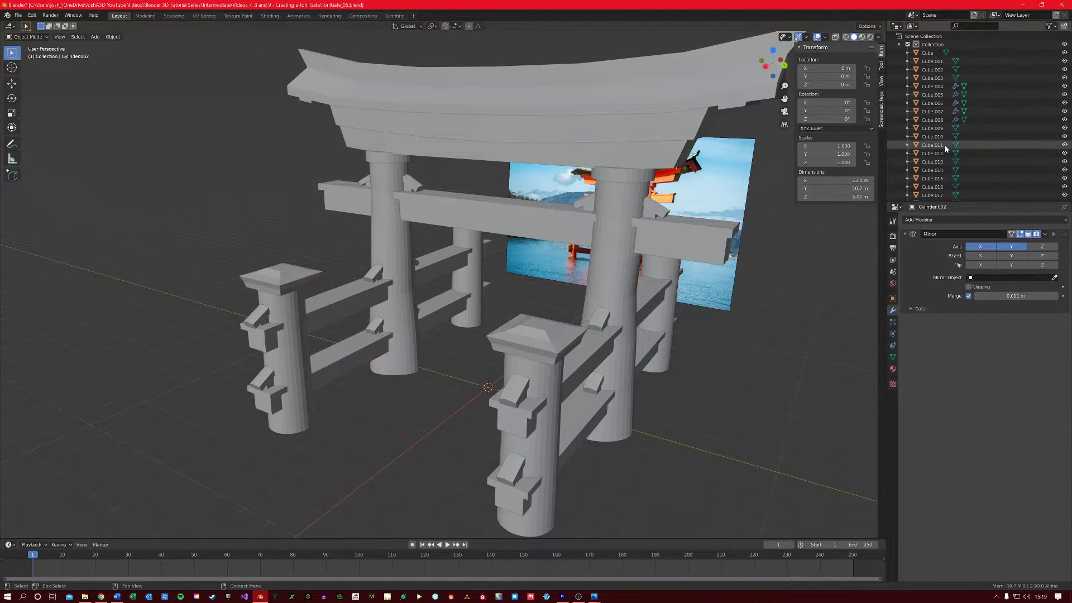
{"action": "scroll", "coordinate": [939, 173], "scroll_direction": "down", "scroll_amount": 4}
{"action": "scroll", "coordinate": [939, 174], "scroll_direction": "down", "scroll_amount": 3}
{"action": "scroll", "coordinate": [937, 170], "scroll_direction": "up", "scroll_amount": 6}
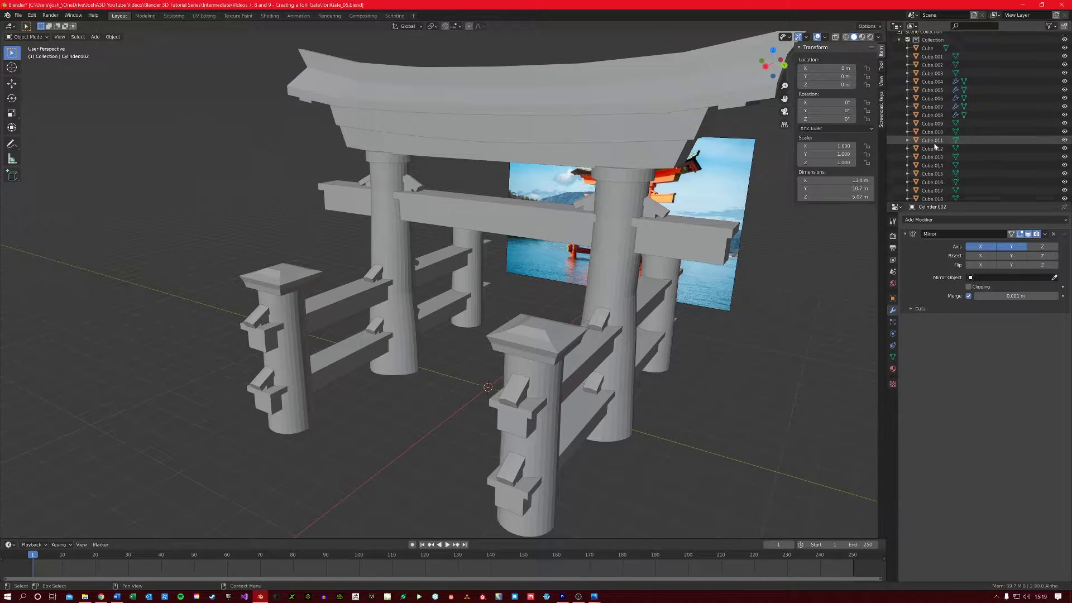
{"action": "scroll", "coordinate": [937, 162], "scroll_direction": "down", "scroll_amount": 6}
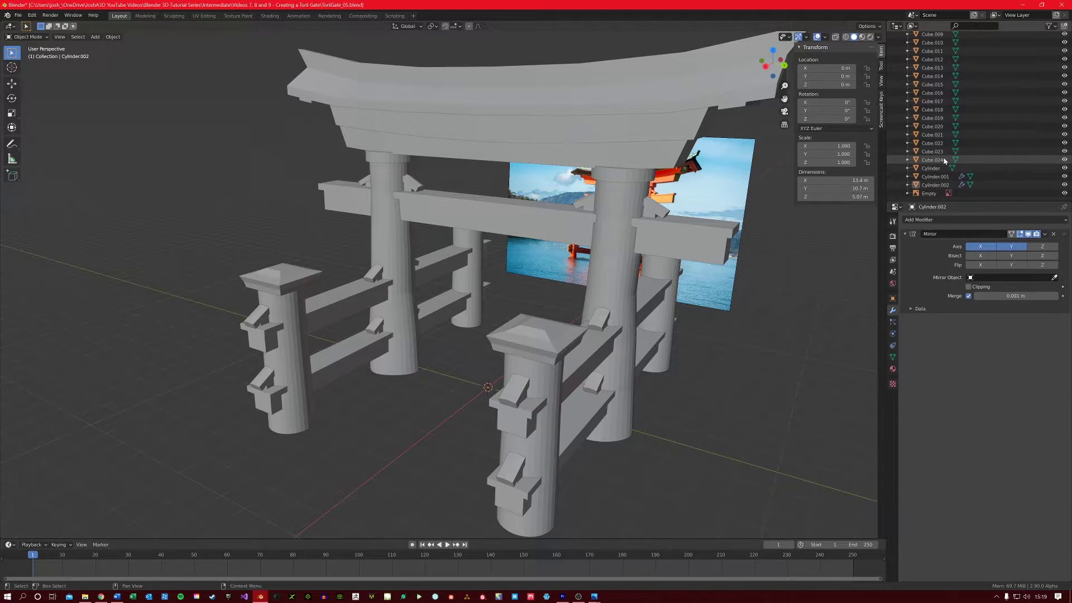
{"action": "scroll", "coordinate": [940, 139], "scroll_direction": "up", "scroll_amount": 7}
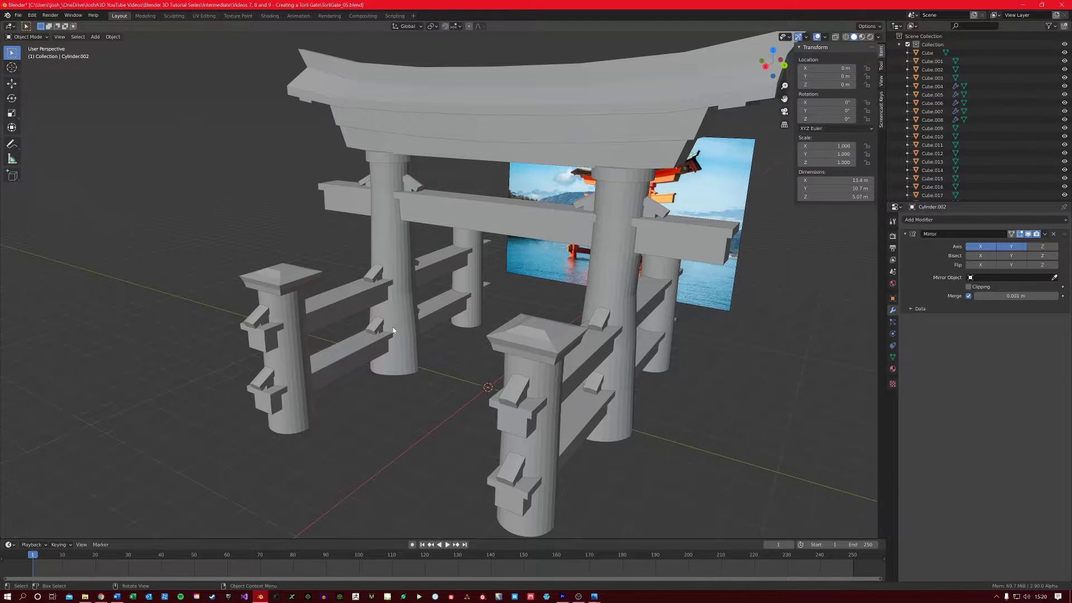
{"action": "middle_click_drag", "start_coordinate": [393, 328], "coordinate": [386, 324]}
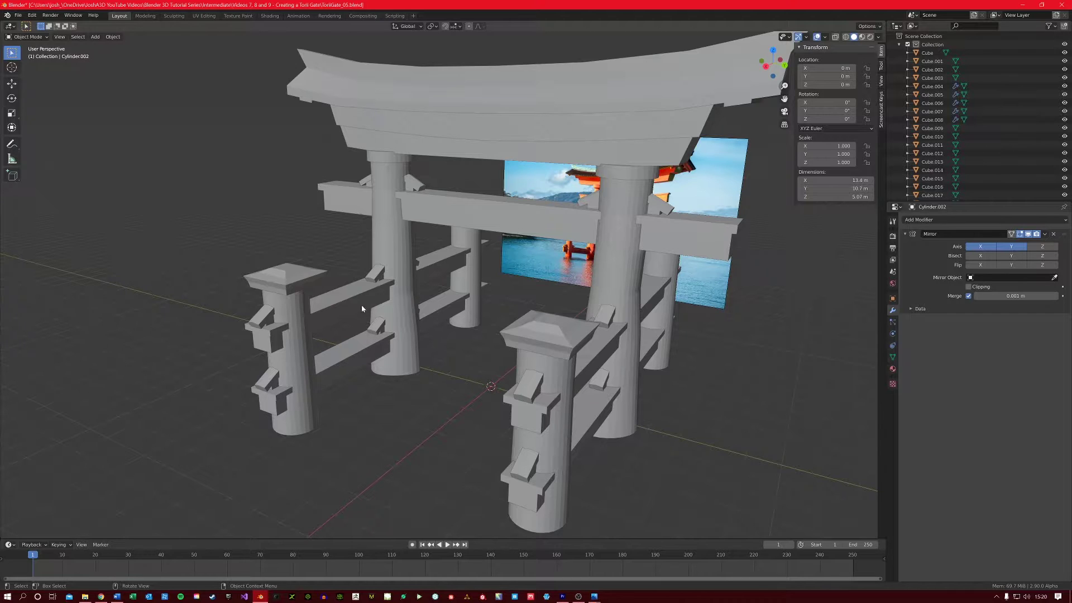
Give the main gate pillars Cylinder a new material named Wood
{"action": "middle_click_drag", "start_coordinate": [342, 276], "coordinate": [344, 279]}
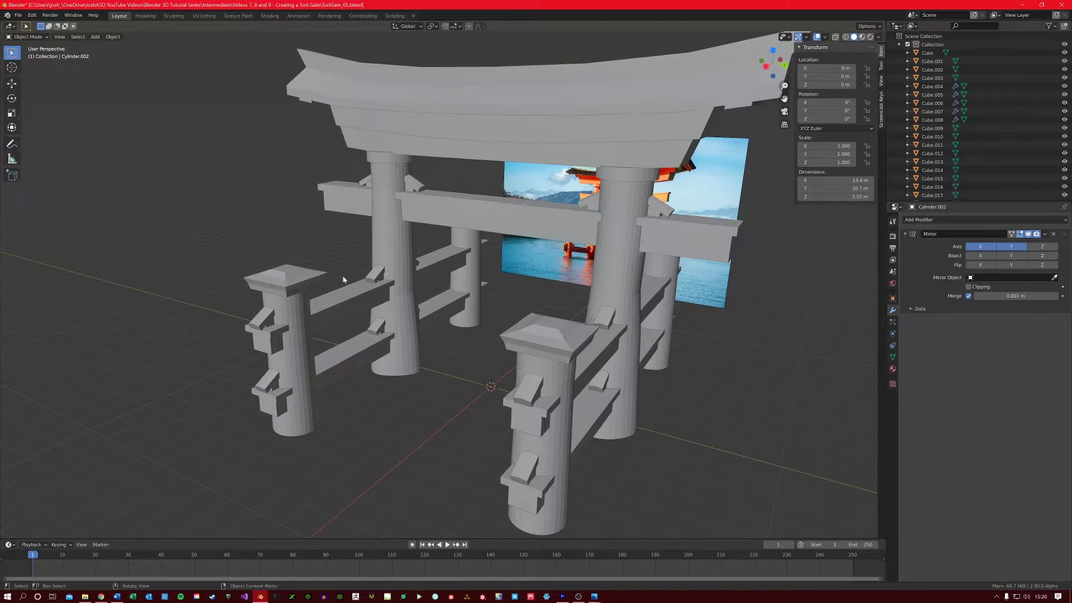
{"action": "left_click", "coordinate": [393, 230]}
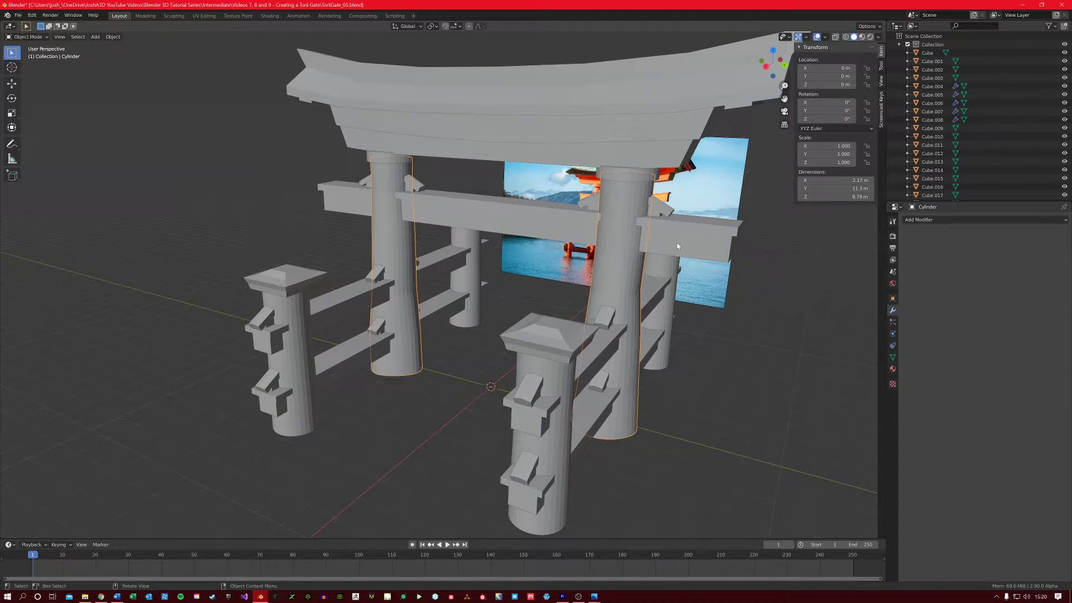
{"action": "left_click", "coordinate": [891, 369]}
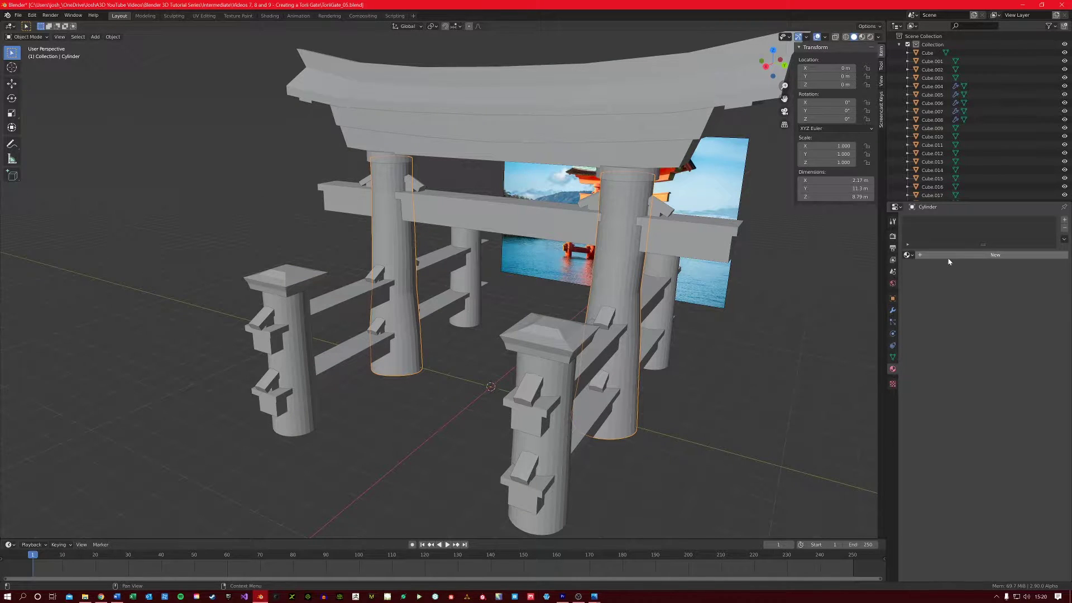
{"action": "left_click", "coordinate": [947, 255]}
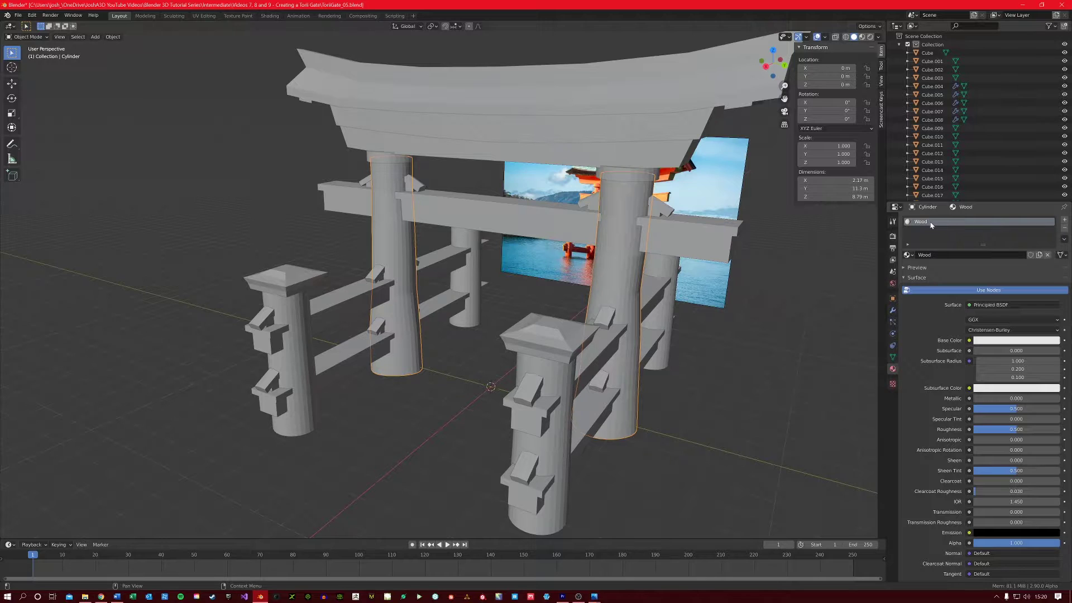
Shade both the gate pillars and the fence posts Cylinder.002 smooth
{"action": "right_click", "coordinate": [394, 246]}
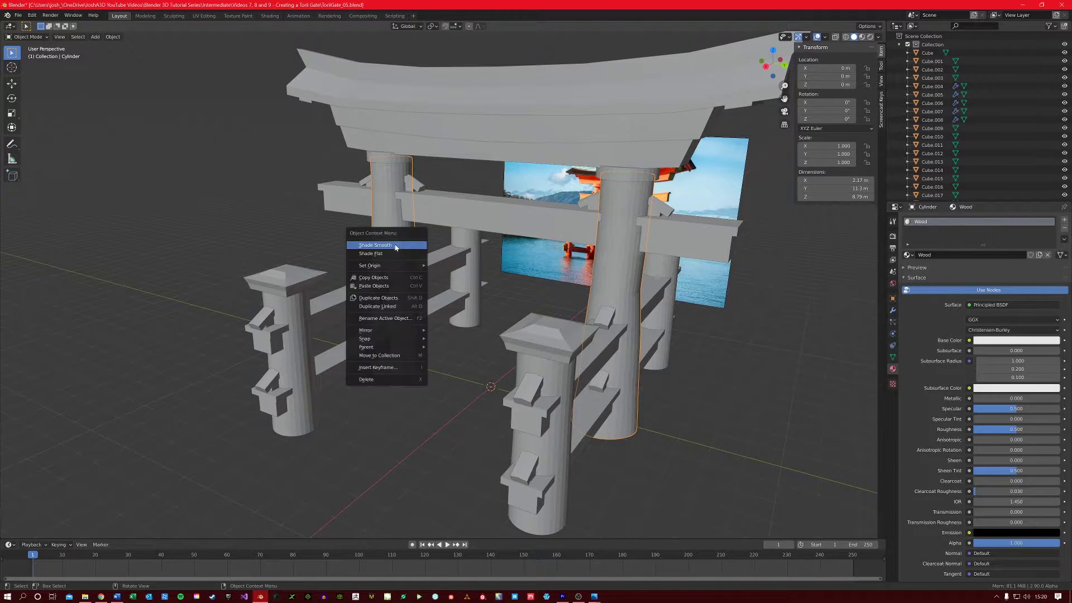
{"action": "left_click", "coordinate": [394, 246]}
{"action": "mouse_move", "coordinate": [384, 297]}
{"action": "middle_mouse_down"}
{"action": "mouse_move", "coordinate": [335, 340]}
{"action": "mouse_move", "coordinate": [397, 297]}
{"action": "middle_mouse_up"}
{"action": "left_click", "coordinate": [326, 350]}
{"action": "right_click", "coordinate": [326, 350]}
{"action": "left_click", "coordinate": [330, 347]}
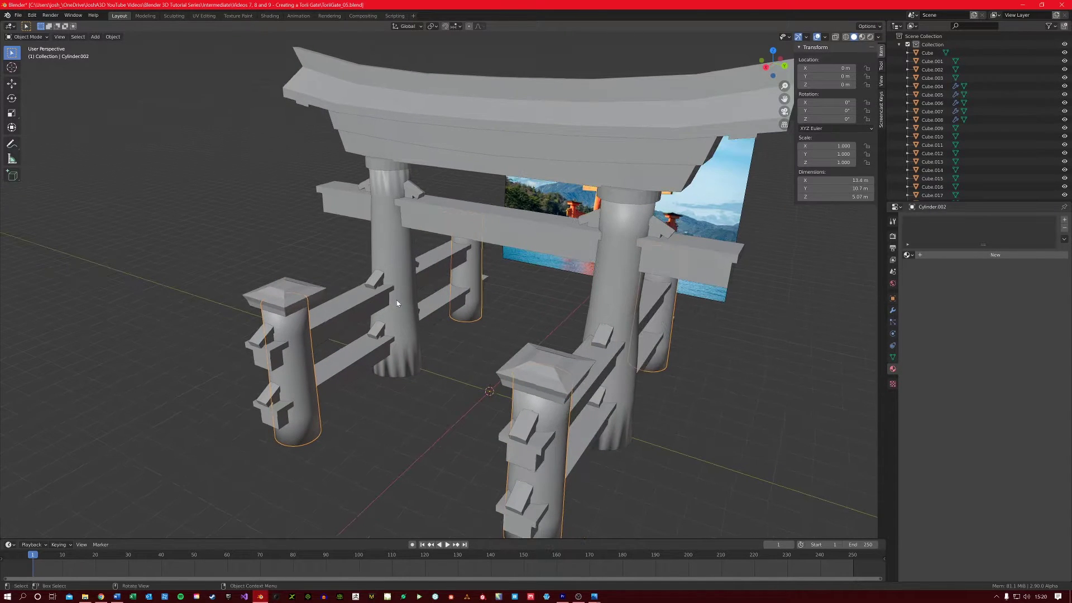
{"action": "left_click", "coordinate": [391, 261]}
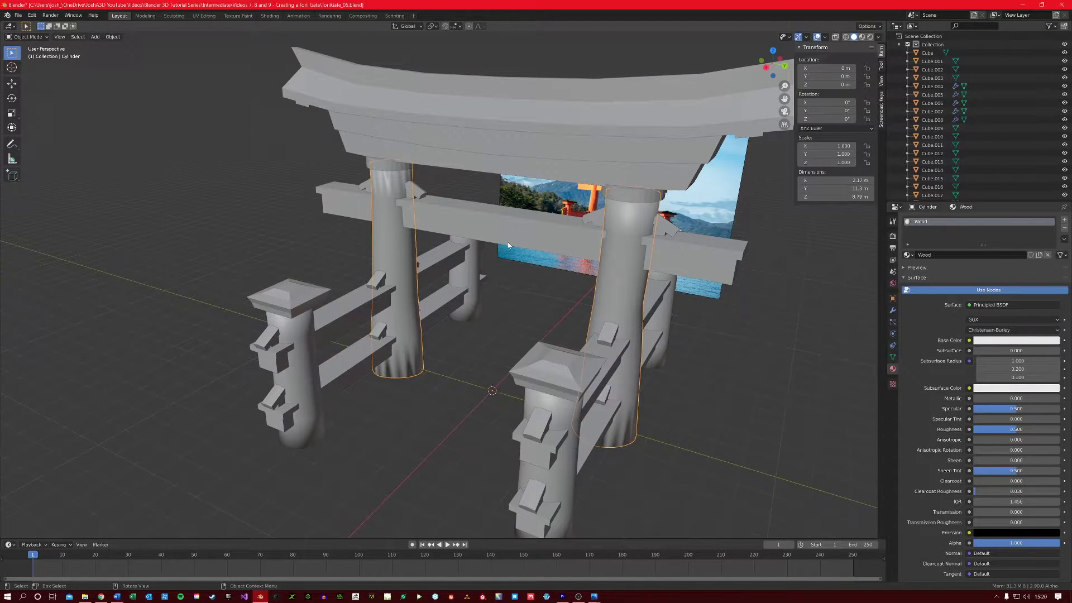
In the Shading workspace, bring the wood photo in as an Image Texture node
{"action": "left_click", "coordinate": [268, 18]}
{"action": "mouse_move", "coordinate": [363, 205]}
{"action": "middle_mouse_down"}
{"action": "mouse_move", "coordinate": [386, 209]}
{"action": "mouse_move", "coordinate": [352, 212]}
{"action": "middle_mouse_up"}
{"action": "scroll", "coordinate": [351, 212], "scroll_direction": "down", "scroll_amount": 3}
{"action": "scroll", "coordinate": [380, 477], "scroll_direction": "down", "scroll_amount": 3}
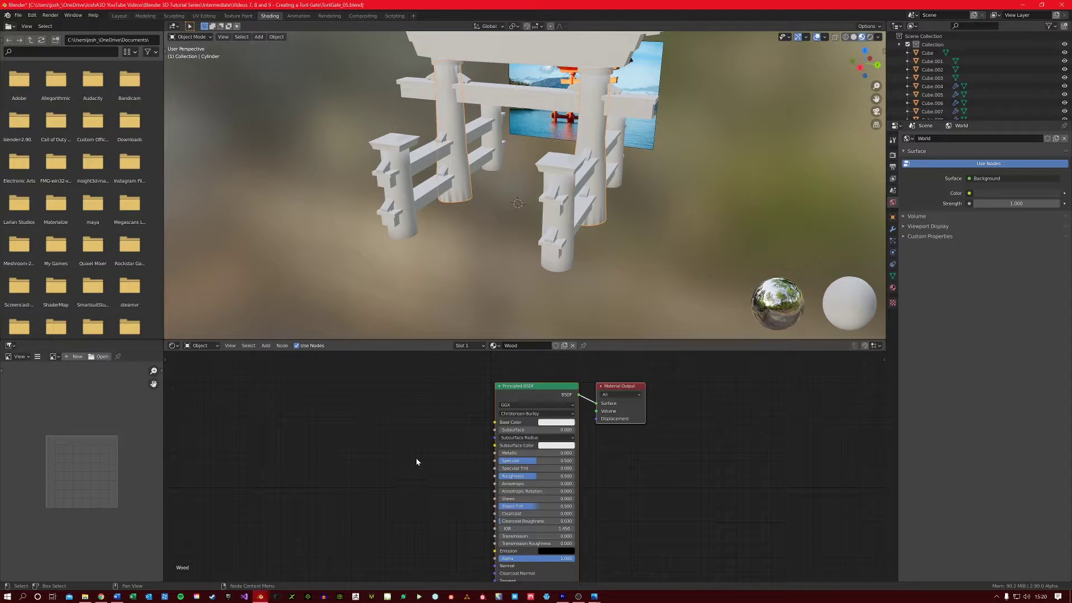
{"action": "key", "text": "alt+Tab"}
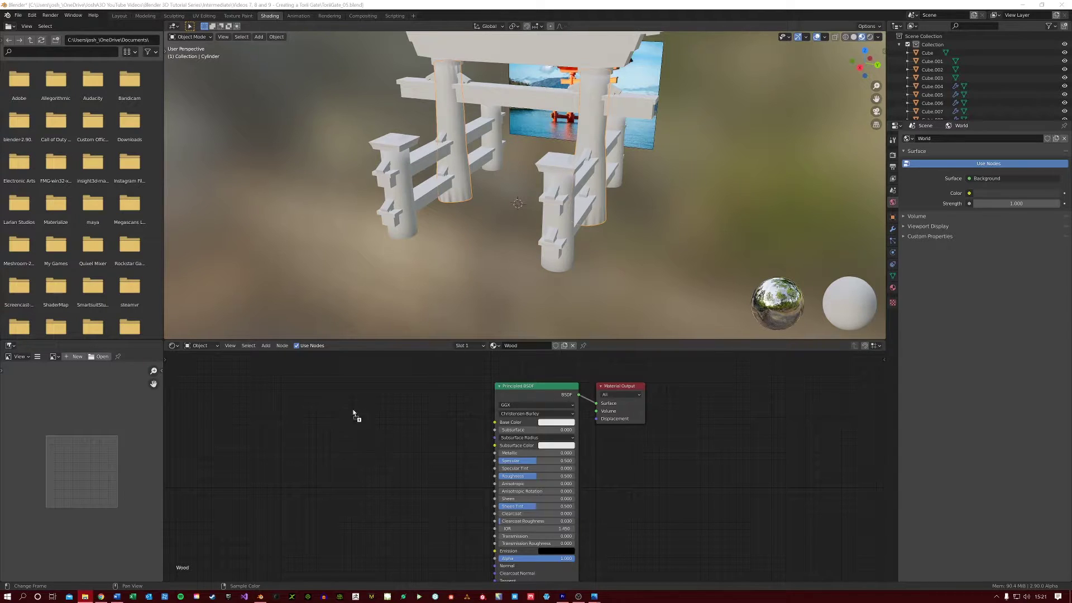
{"action": "left_click_drag", "start_coordinate": [338, 424], "coordinate": [368, 431]}
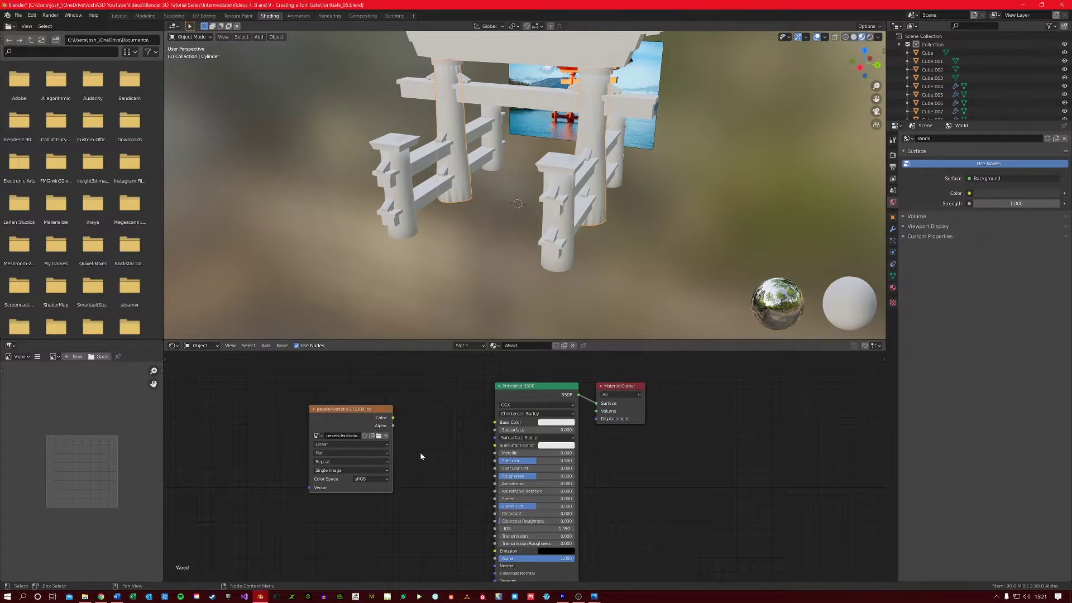
{"action": "left_click_drag", "start_coordinate": [376, 429], "coordinate": [288, 425]}
Add a MixRGB node feeding the wood image into the Principled BSDF's Base Color
{"action": "key", "text": "shift+a"}
{"action": "type", "text": "mix"}
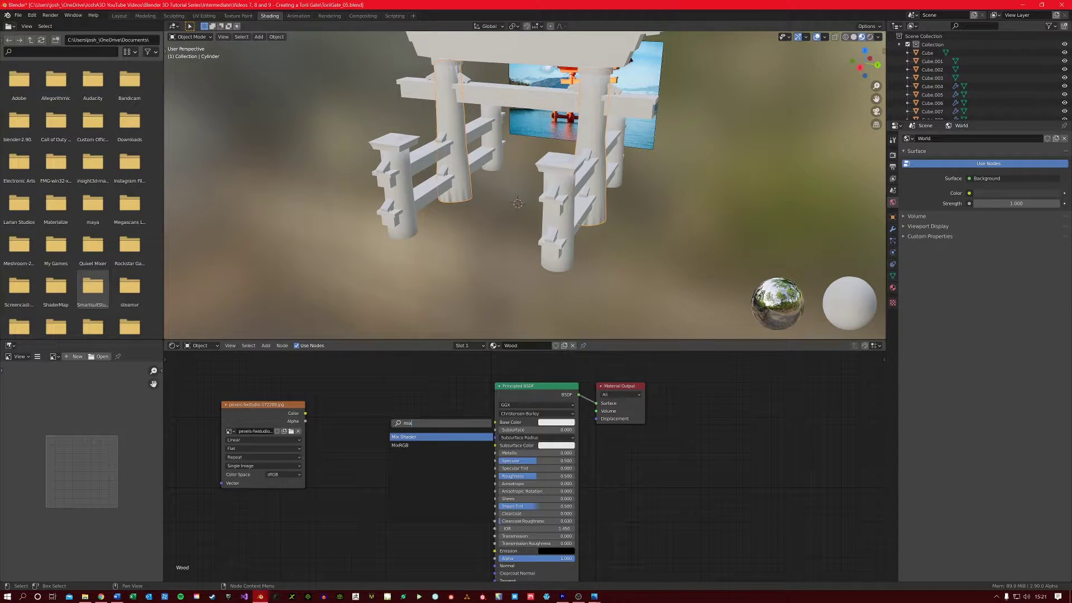
{"action": "key", "text": "Down"}
{"action": "key", "text": "Return"}
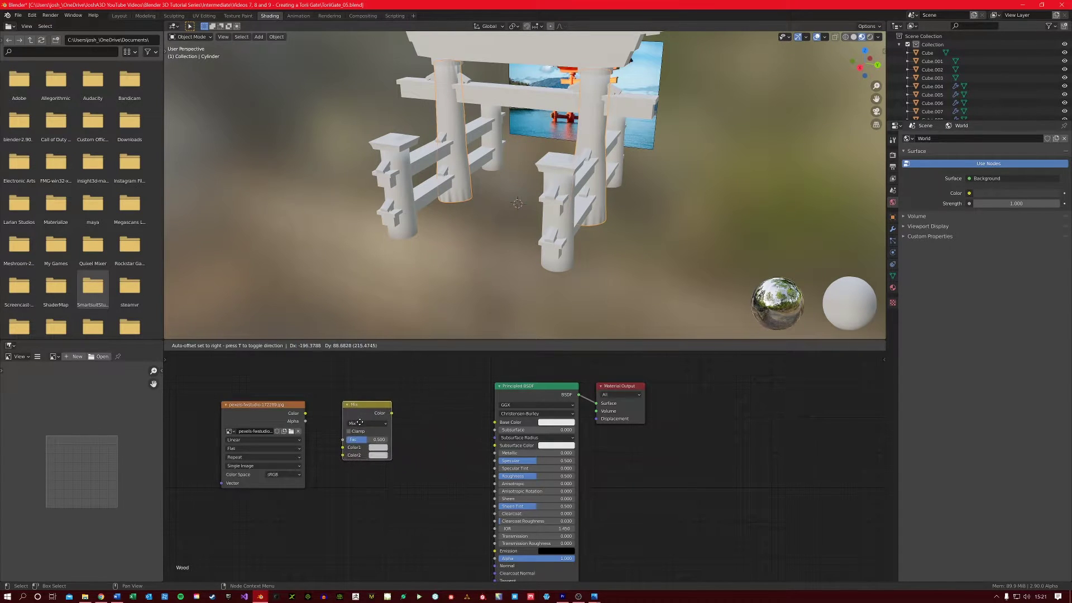
{"action": "left_click", "coordinate": [320, 417]}
{"action": "left_click_drag", "start_coordinate": [305, 414], "coordinate": [363, 448]}
{"action": "left_click_drag", "start_coordinate": [410, 414], "coordinate": [495, 422]}
Set the Mix node's Color2 to a reddish tone with a factor around 0.6
{"action": "left_click_drag", "start_coordinate": [399, 459], "coordinate": [406, 459]}
{"action": "left_click", "coordinate": [406, 456]}
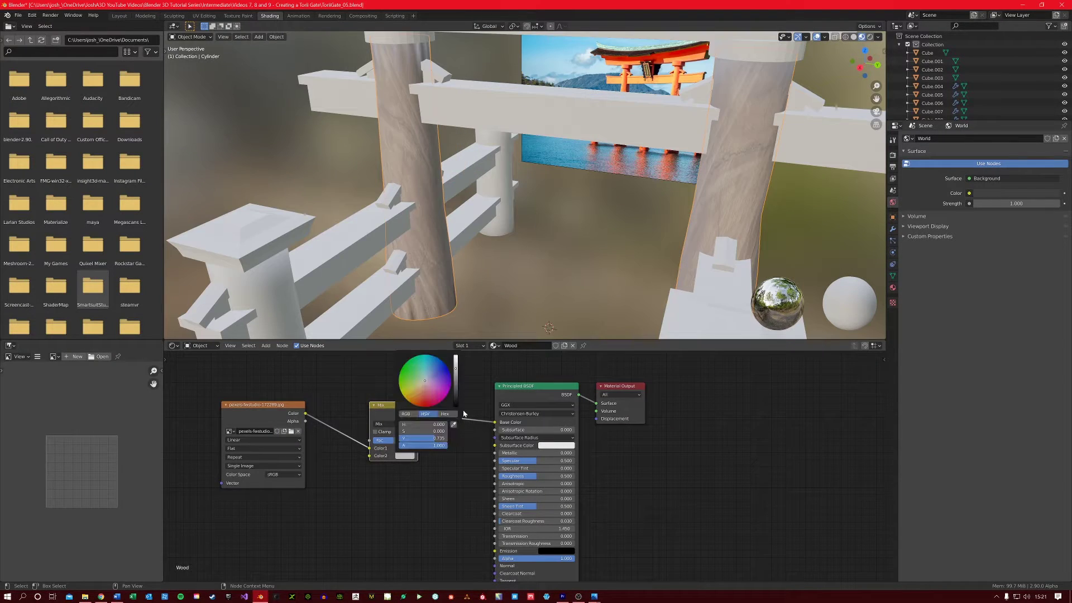
{"action": "left_click_drag", "start_coordinate": [427, 399], "coordinate": [419, 399]}
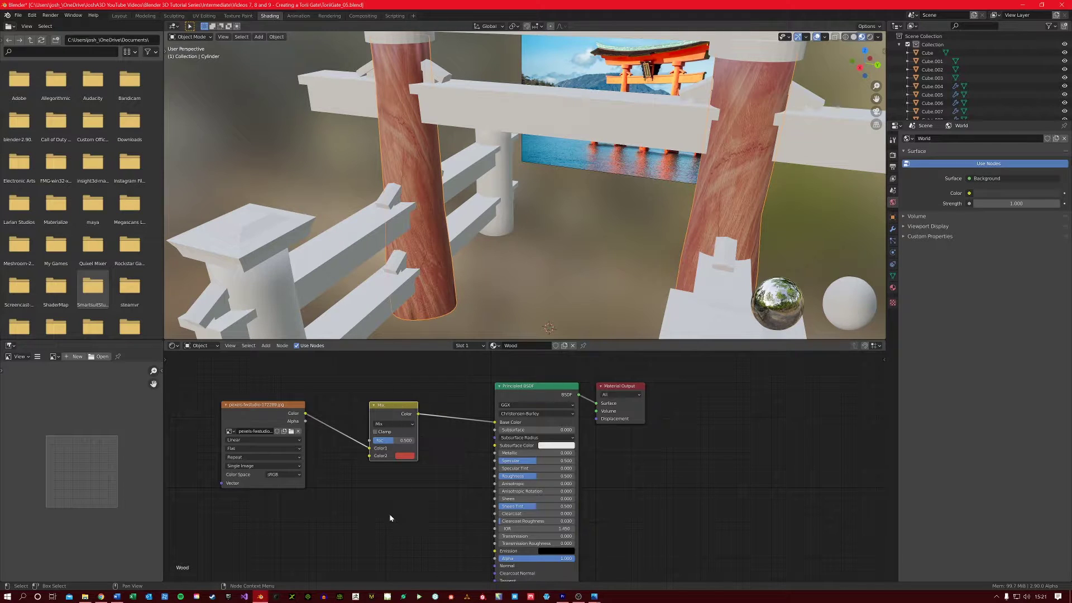
{"action": "left_click_drag", "start_coordinate": [391, 442], "coordinate": [393, 442]}
{"action": "scroll", "coordinate": [440, 269], "scroll_direction": "down", "scroll_amount": 4}
{"action": "scroll", "coordinate": [440, 269], "scroll_direction": "up", "scroll_amount": 3}
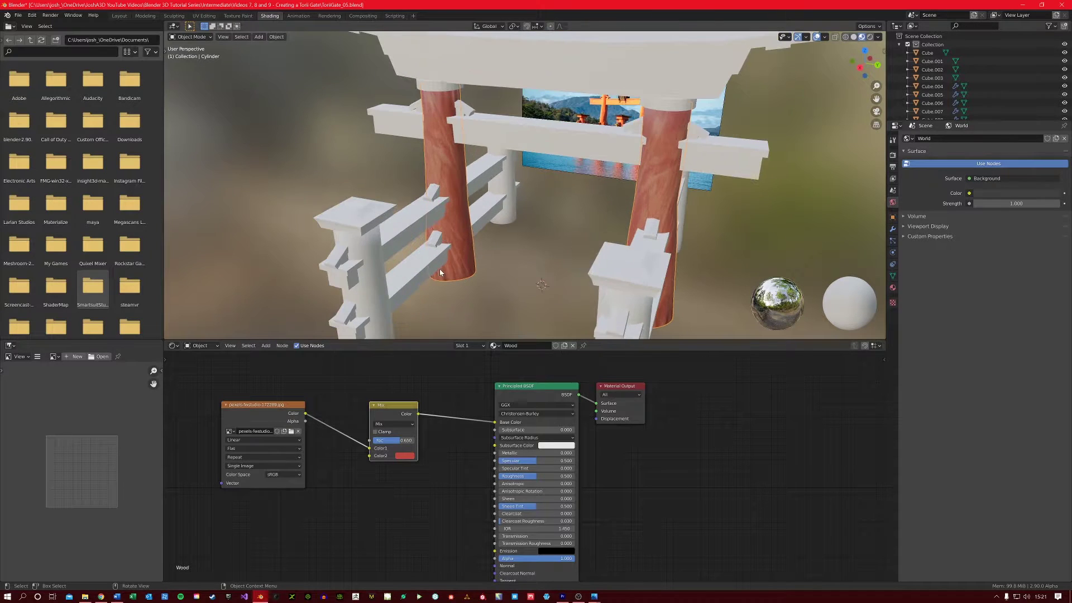
Back in Layout, switch to Material Preview shading and inspect the left pillar close up
{"action": "left_click", "coordinate": [122, 18]}
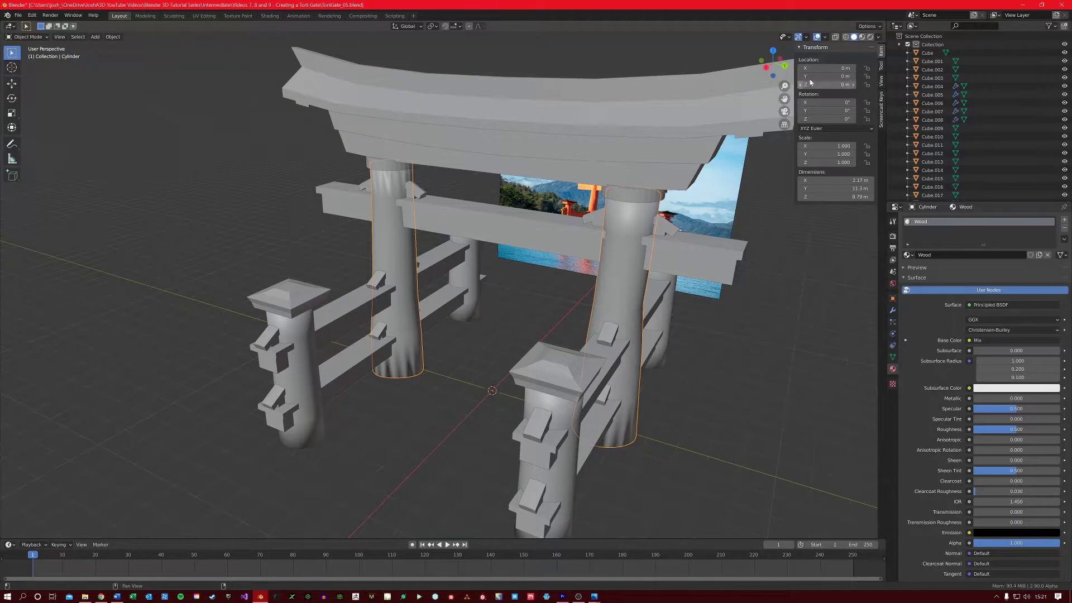
{"action": "left_click", "coordinate": [862, 38]}
{"action": "scroll", "coordinate": [485, 358], "scroll_direction": "up", "scroll_amount": 5}
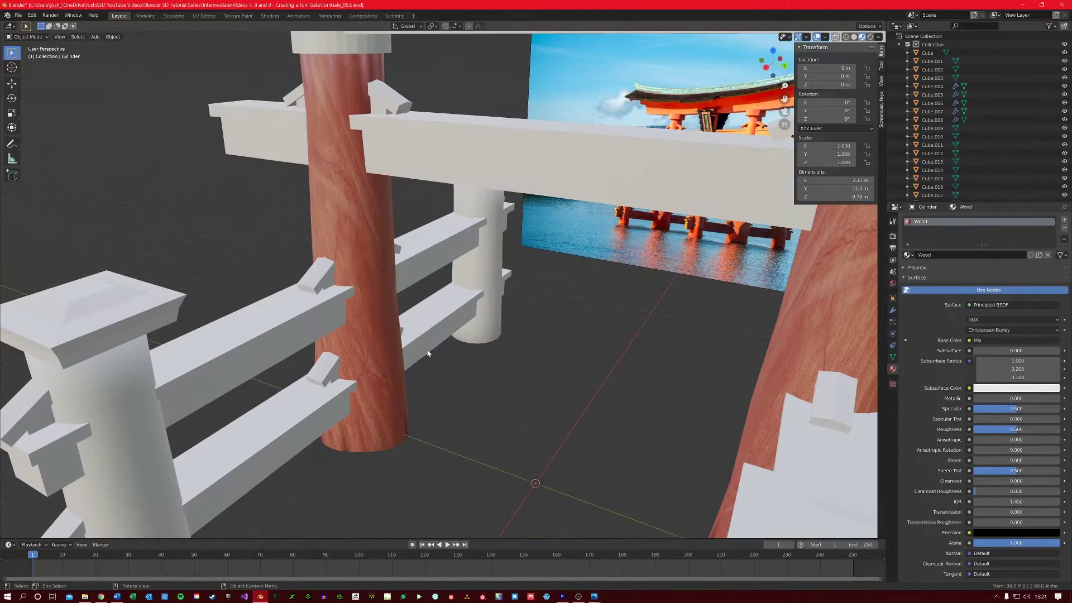
{"action": "mouse_move", "coordinate": [486, 358]}
{"action": "middle_mouse_down"}
{"action": "mouse_move", "coordinate": [449, 357]}
{"action": "mouse_move", "coordinate": [508, 344]}
{"action": "mouse_move", "coordinate": [533, 352]}
{"action": "mouse_move", "coordinate": [556, 336]}
{"action": "middle_mouse_up"}
{"action": "scroll", "coordinate": [478, 354], "scroll_direction": "down", "scroll_amount": 5}
{"action": "scroll", "coordinate": [555, 336], "scroll_direction": "up", "scroll_amount": 4}
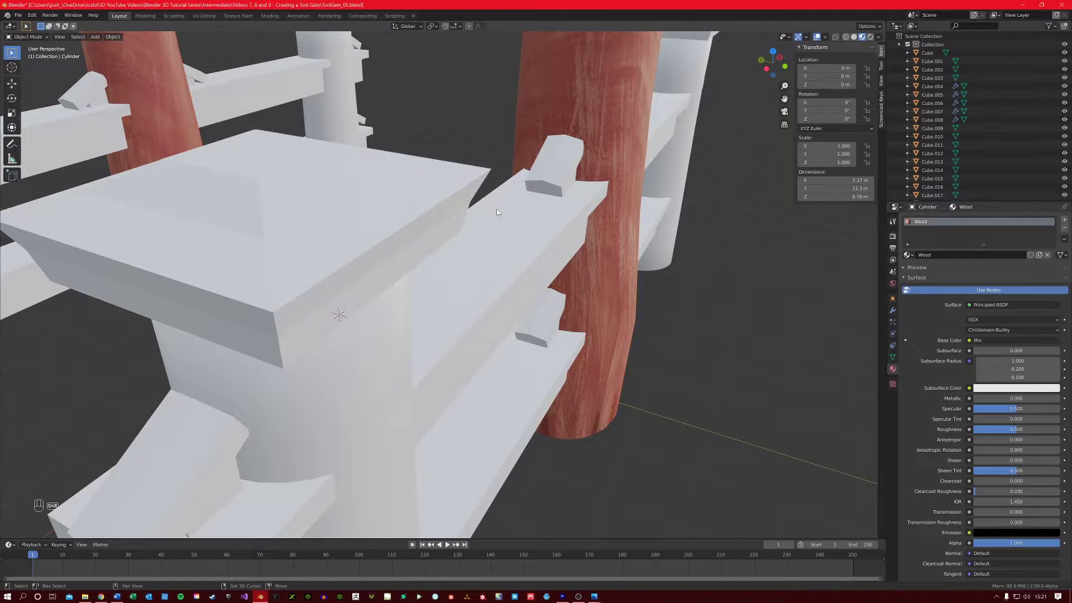
{"action": "scroll", "coordinate": [494, 211], "scroll_direction": "down", "scroll_amount": 5}
{"action": "middle_click_drag", "start_coordinate": [493, 211], "coordinate": [479, 307]}
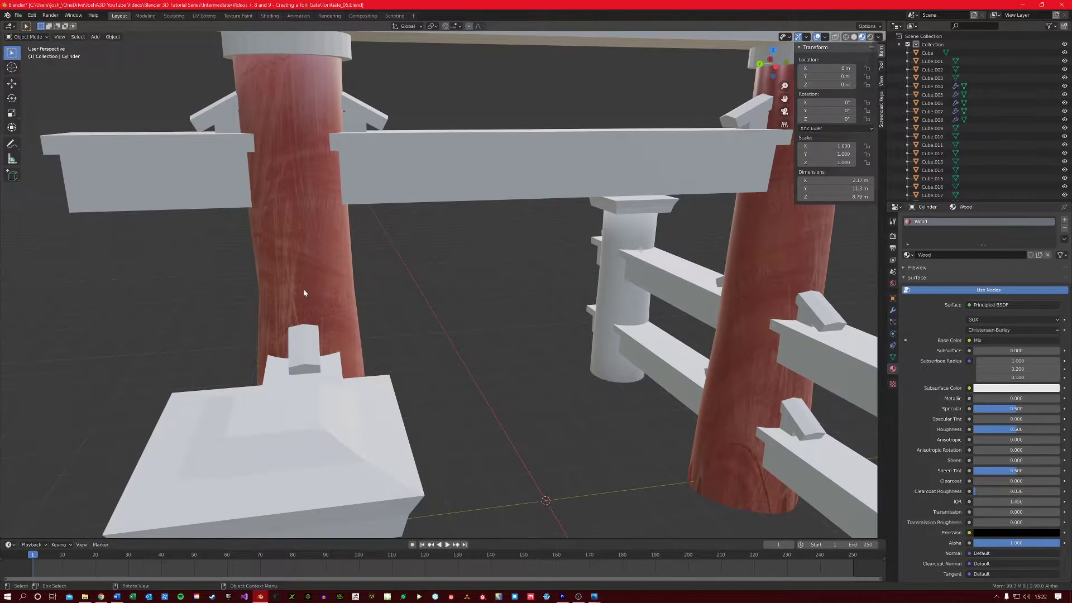
Inspect the wood texture on the fence posts and pillar top, then enter Texture Paint
{"action": "middle_click_drag", "start_coordinate": [266, 322], "coordinate": [498, 322]}
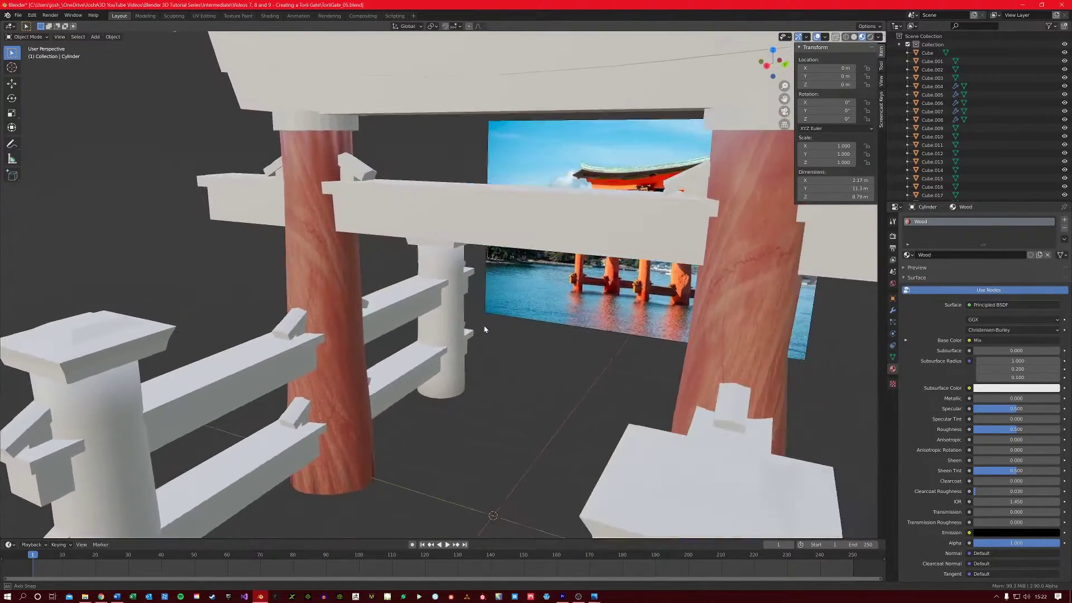
{"action": "scroll", "coordinate": [480, 328], "scroll_direction": "down", "scroll_amount": 6}
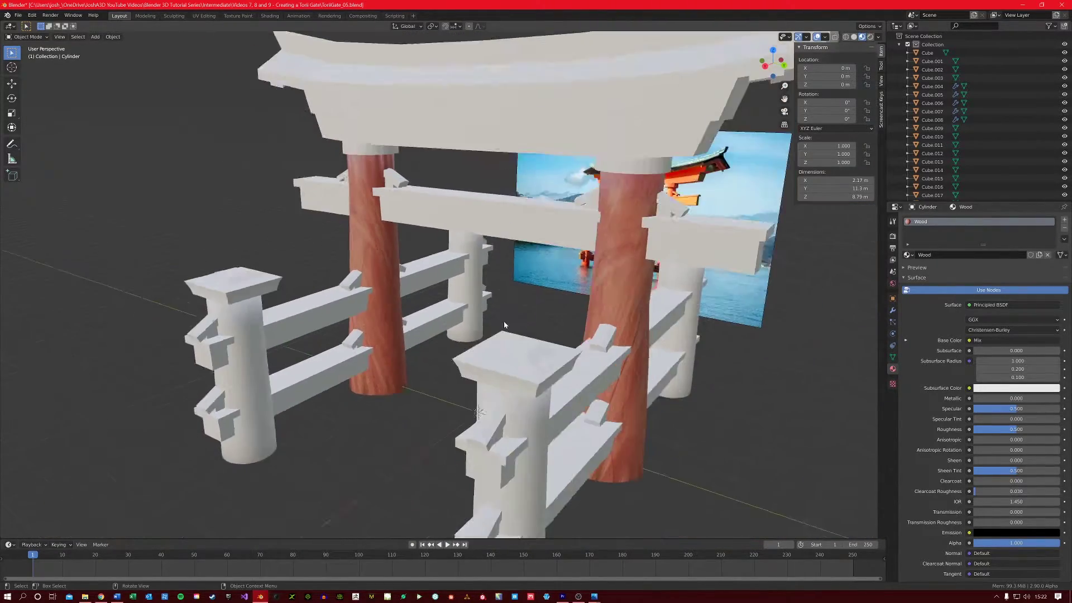
{"action": "middle_click_drag", "start_coordinate": [503, 323], "coordinate": [405, 273]}
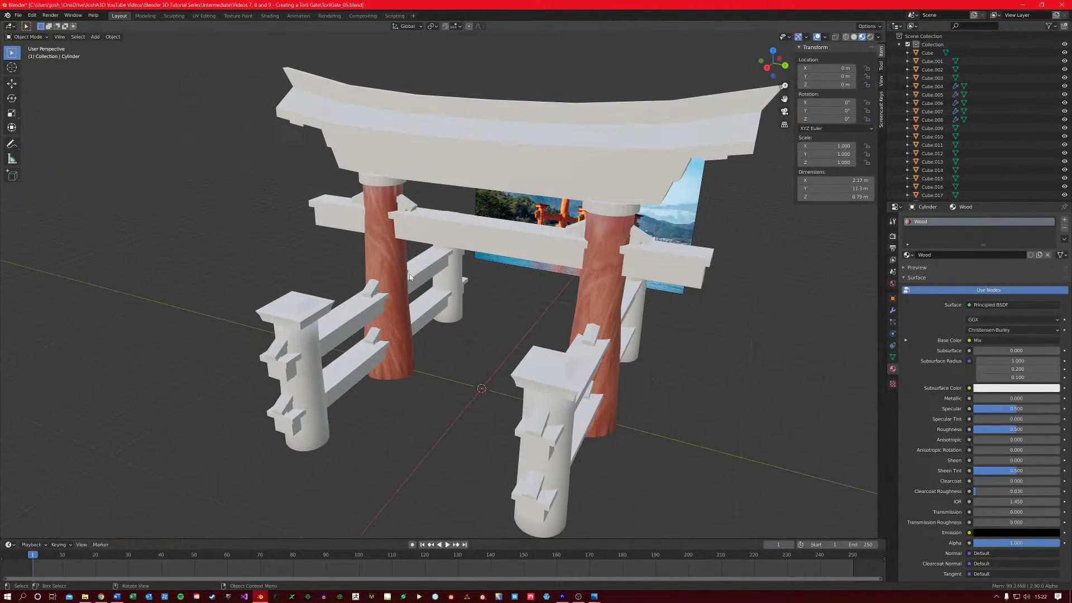
{"action": "scroll", "coordinate": [405, 266], "scroll_direction": "up", "scroll_amount": 5}
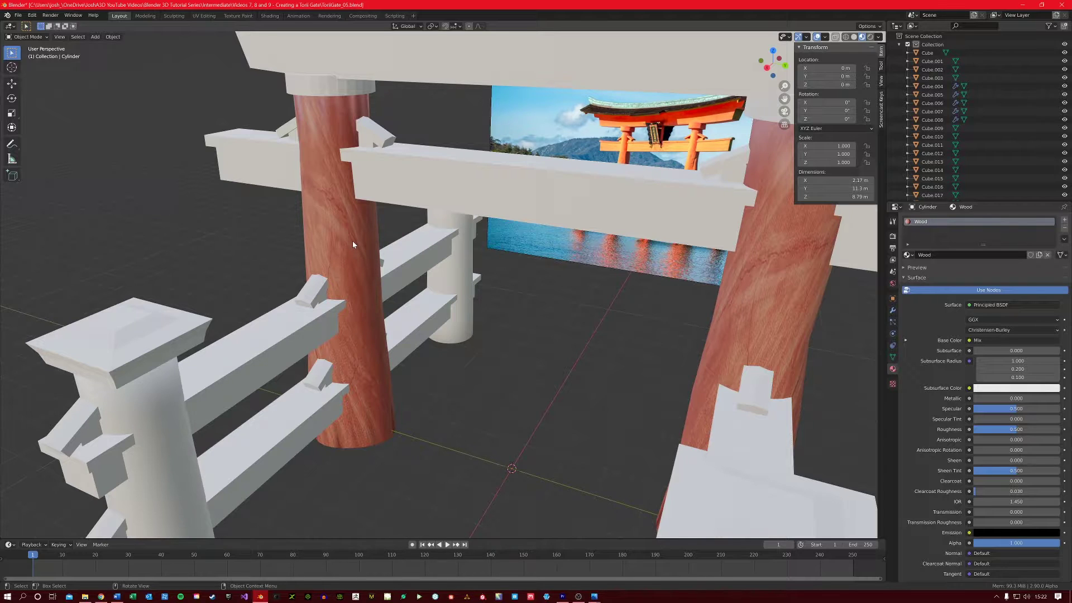
{"action": "scroll", "coordinate": [387, 277], "scroll_direction": "up", "scroll_amount": 5}
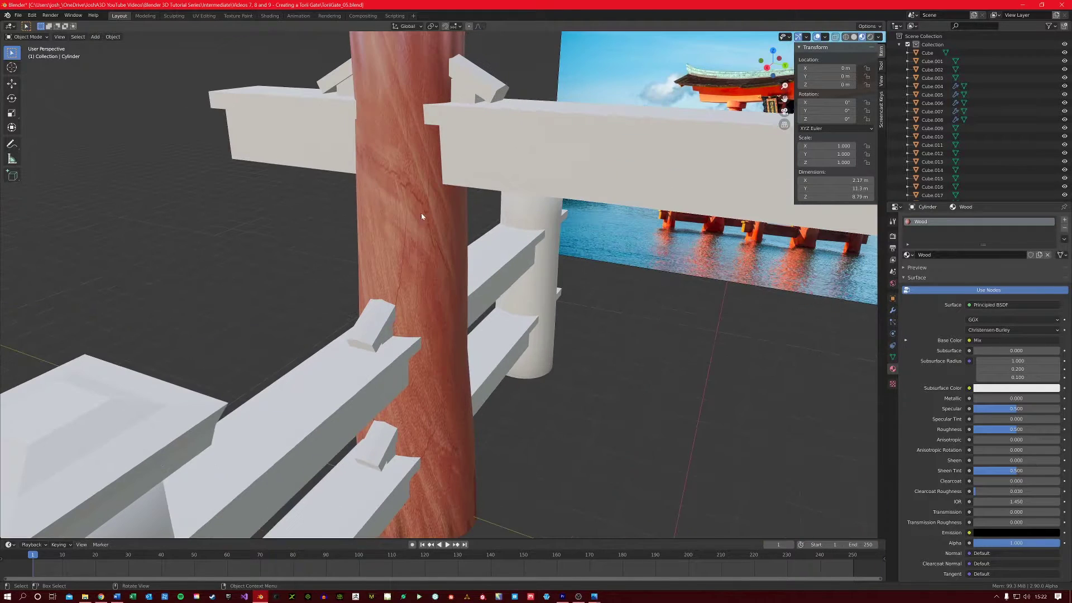
{"action": "middle_click_drag", "start_coordinate": [421, 215], "coordinate": [444, 206]}
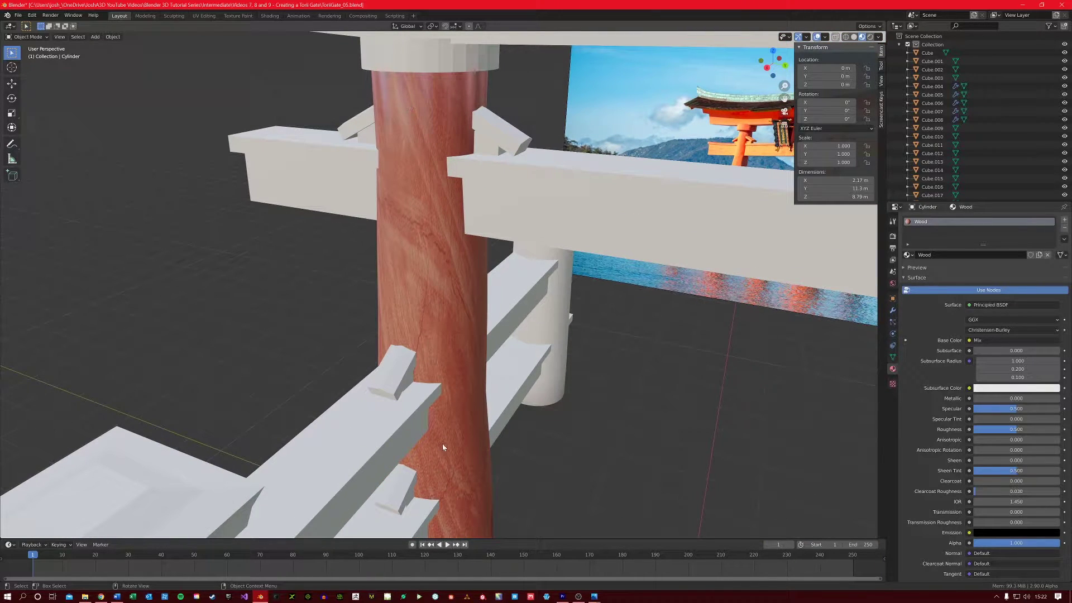
{"action": "middle_click_drag", "start_coordinate": [414, 149], "coordinate": [423, 125]}
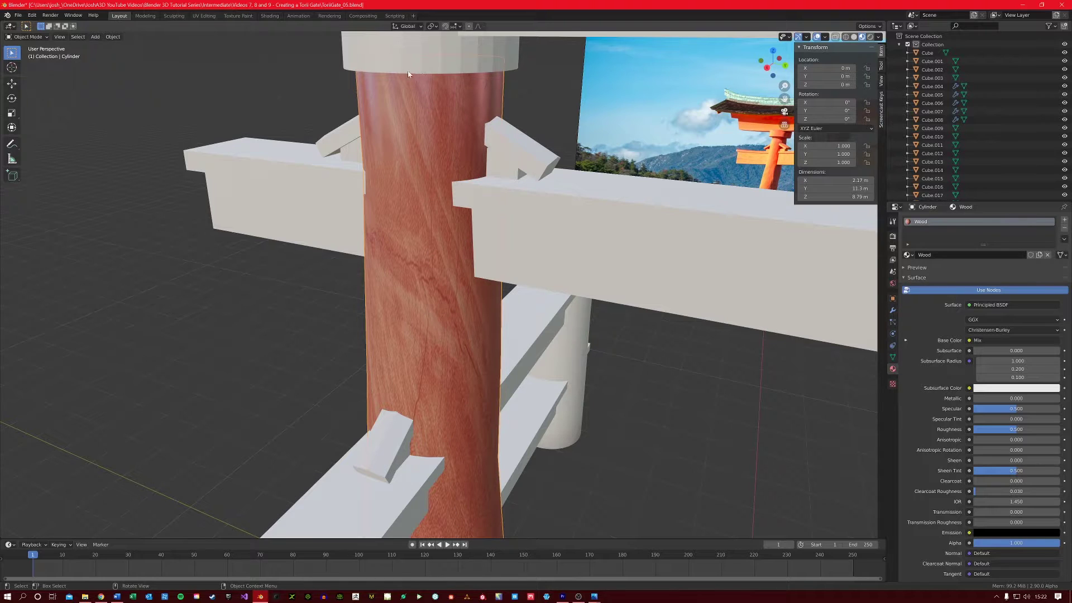
{"action": "left_click", "coordinate": [239, 16]}
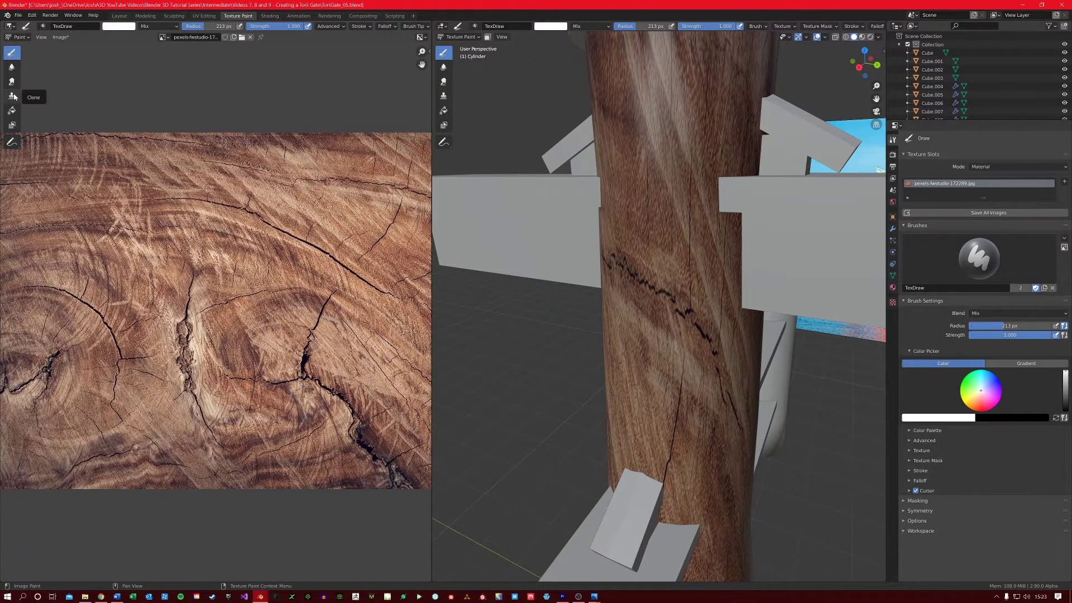
Use the Clone brush at 73 px radius to paint a dark crack up the pillar
{"action": "left_click", "coordinate": [14, 96]}
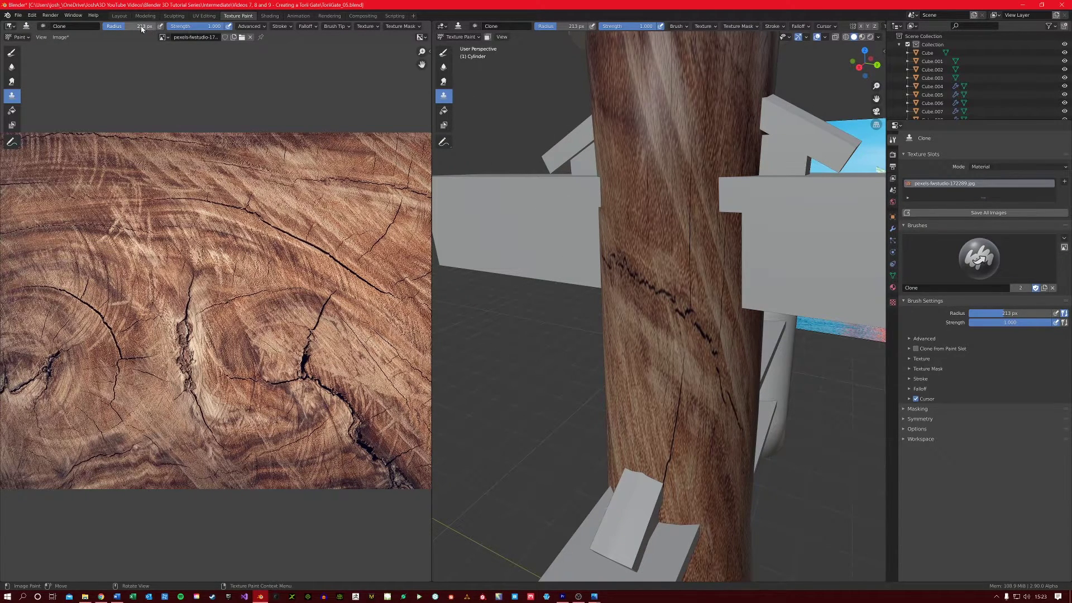
{"action": "left_click_drag", "start_coordinate": [128, 26], "coordinate": [112, 26]}
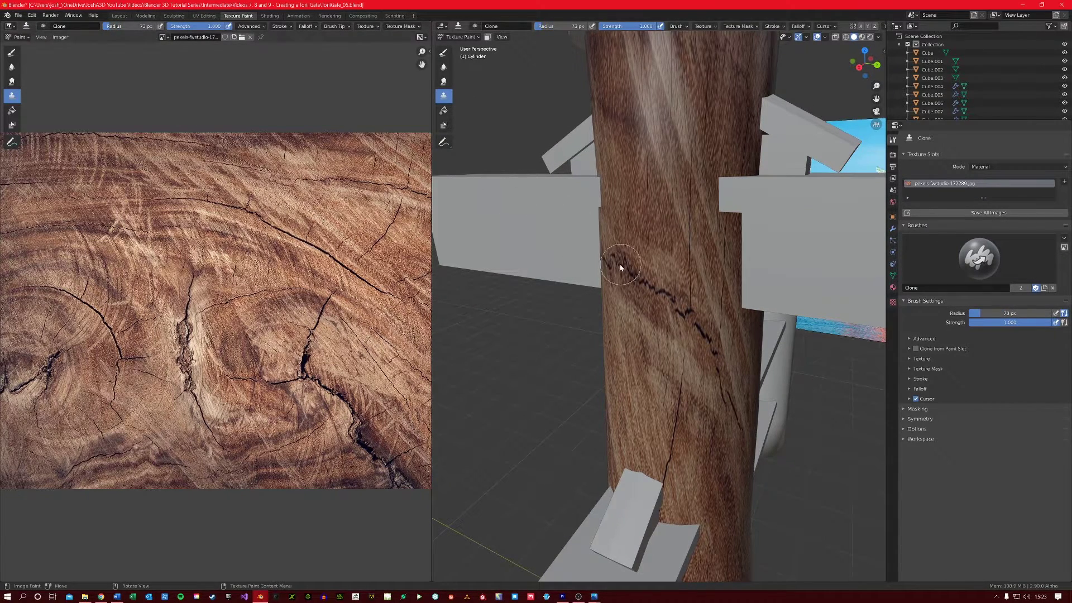
{"action": "middle_click_drag", "start_coordinate": [634, 257], "coordinate": [640, 251]}
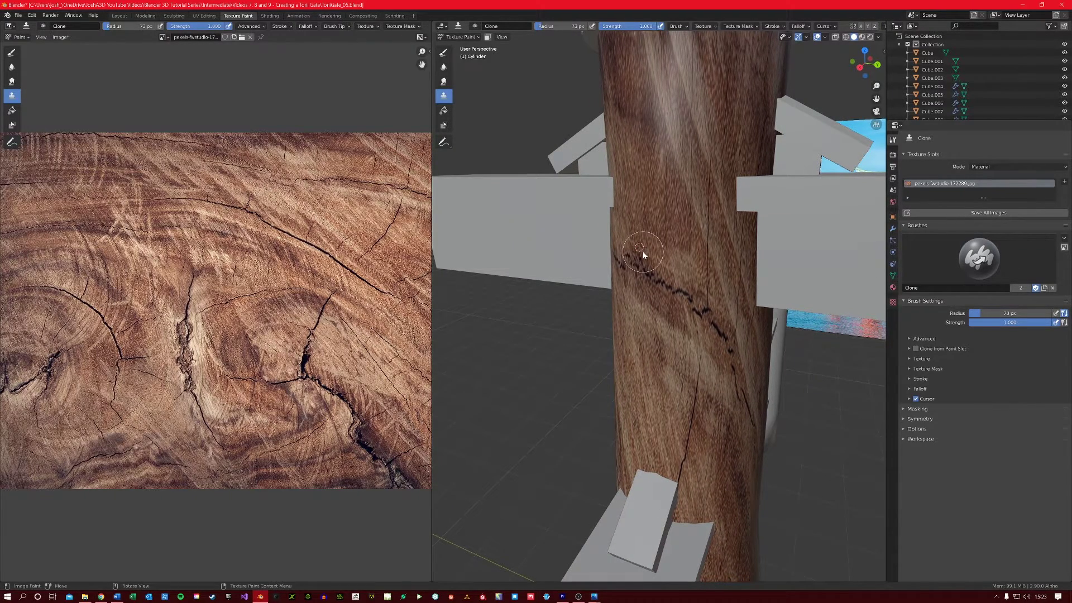
{"action": "mouse_move", "coordinate": [641, 251]}
{"action": "middle_mouse_down"}
{"action": "mouse_move", "coordinate": [617, 256]}
{"action": "mouse_move", "coordinate": [652, 267]}
{"action": "mouse_move", "coordinate": [664, 257]}
{"action": "mouse_move", "coordinate": [641, 223]}
{"action": "mouse_move", "coordinate": [640, 193]}
{"action": "middle_mouse_up"}
{"action": "mouse_move", "coordinate": [687, 187]}
{"action": "left_mouse_down"}
{"action": "mouse_move", "coordinate": [696, 148]}
{"action": "mouse_move", "coordinate": [703, 201]}
{"action": "left_mouse_up"}
{"action": "left_click_drag", "start_coordinate": [701, 241], "coordinate": [711, 196]}
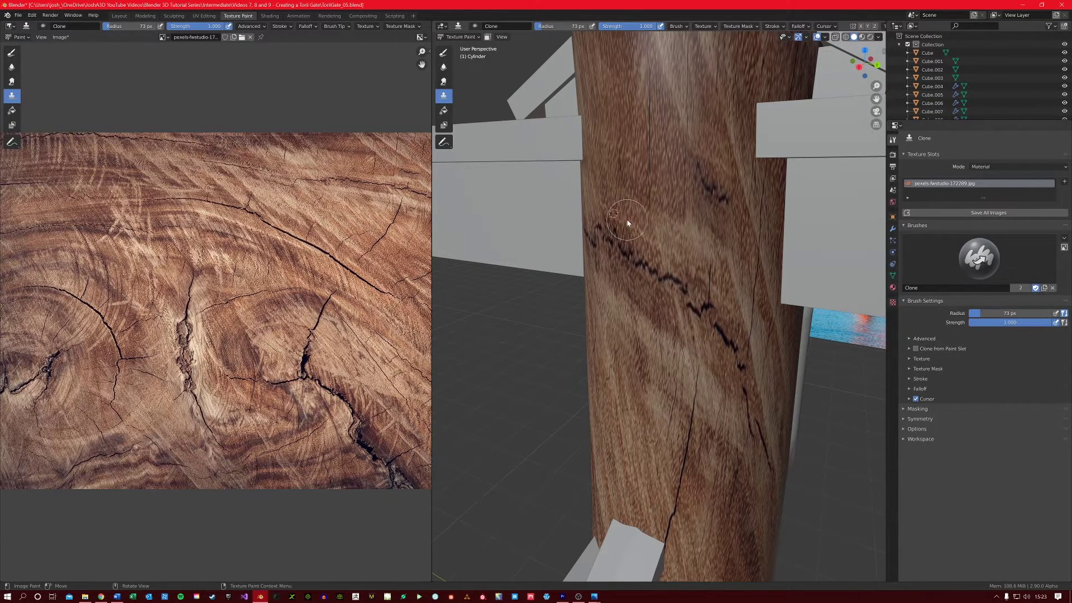
Add a diagonal crack from a new clone source, then return to Layout
{"action": "mouse_move", "coordinate": [680, 252]}
{"action": "middle_mouse_down"}
{"action": "mouse_move", "coordinate": [696, 215]}
{"action": "mouse_move", "coordinate": [682, 257]}
{"action": "mouse_move", "coordinate": [667, 251]}
{"action": "mouse_move", "coordinate": [678, 229]}
{"action": "mouse_move", "coordinate": [634, 239]}
{"action": "mouse_move", "coordinate": [650, 251]}
{"action": "middle_mouse_up"}
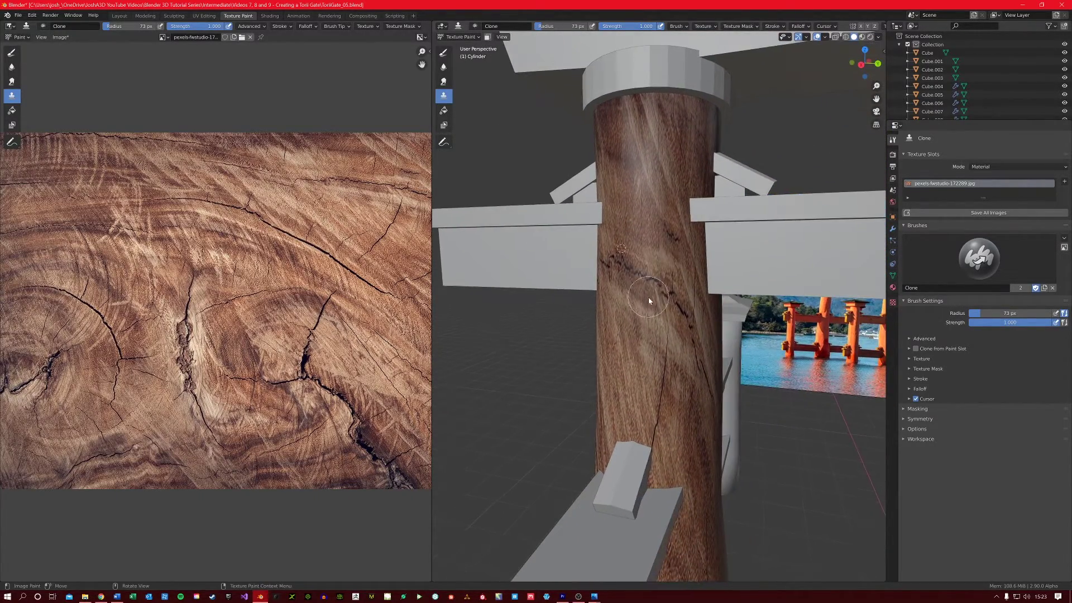
{"action": "mouse_move", "coordinate": [651, 294]}
{"action": "left_mouse_down"}
{"action": "mouse_move", "coordinate": [648, 239]}
{"action": "mouse_move", "coordinate": [695, 273]}
{"action": "mouse_move", "coordinate": [655, 306]}
{"action": "mouse_move", "coordinate": [643, 349]}
{"action": "left_mouse_up"}
{"action": "left_click", "coordinate": [648, 367], "text": "ctrl"}
{"action": "left_click_drag", "start_coordinate": [646, 280], "coordinate": [711, 351]}
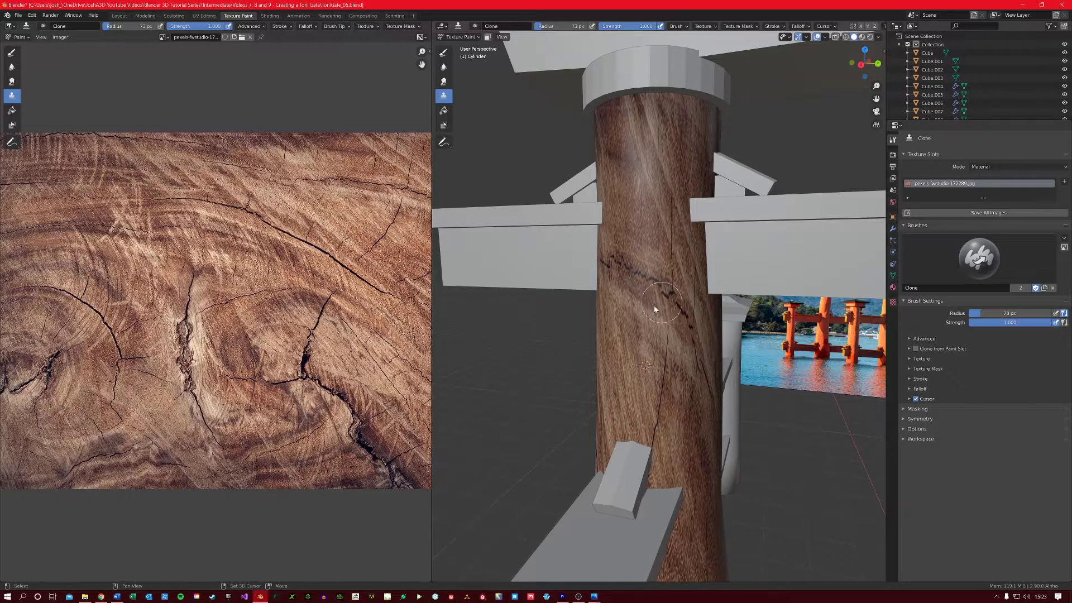
{"action": "scroll", "coordinate": [649, 296], "scroll_direction": "down", "scroll_amount": 3}
{"action": "middle_click_drag", "start_coordinate": [649, 287], "coordinate": [614, 307]}
{"action": "left_click", "coordinate": [118, 16]}
Select the fence rail Cube.007 and give it a new material named Wood2
{"action": "scroll", "coordinate": [530, 347], "scroll_direction": "down", "scroll_amount": 5}
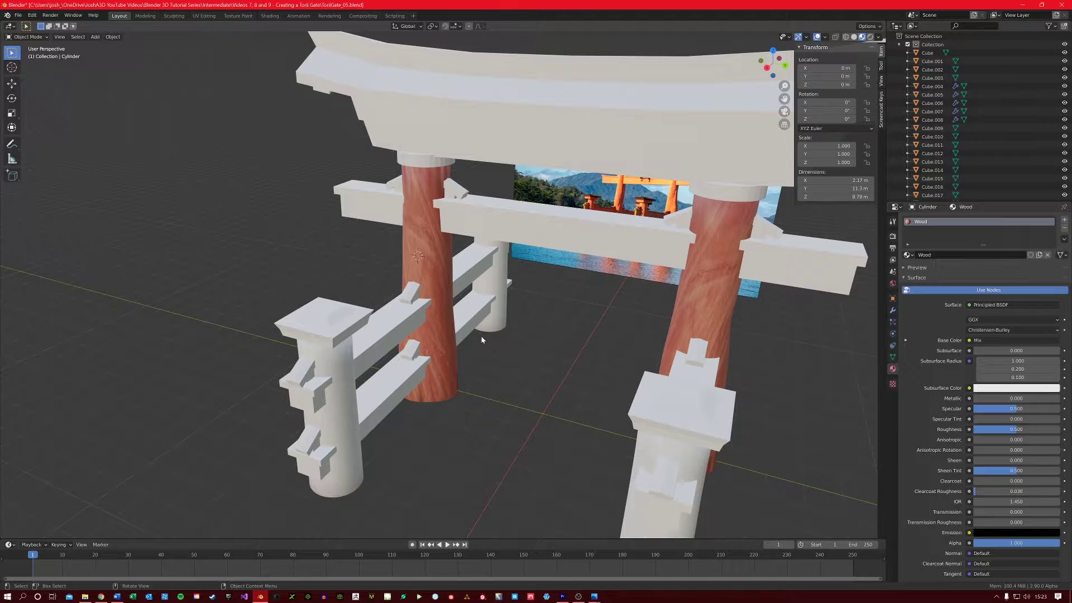
{"action": "middle_click_drag", "start_coordinate": [452, 349], "coordinate": [447, 344]}
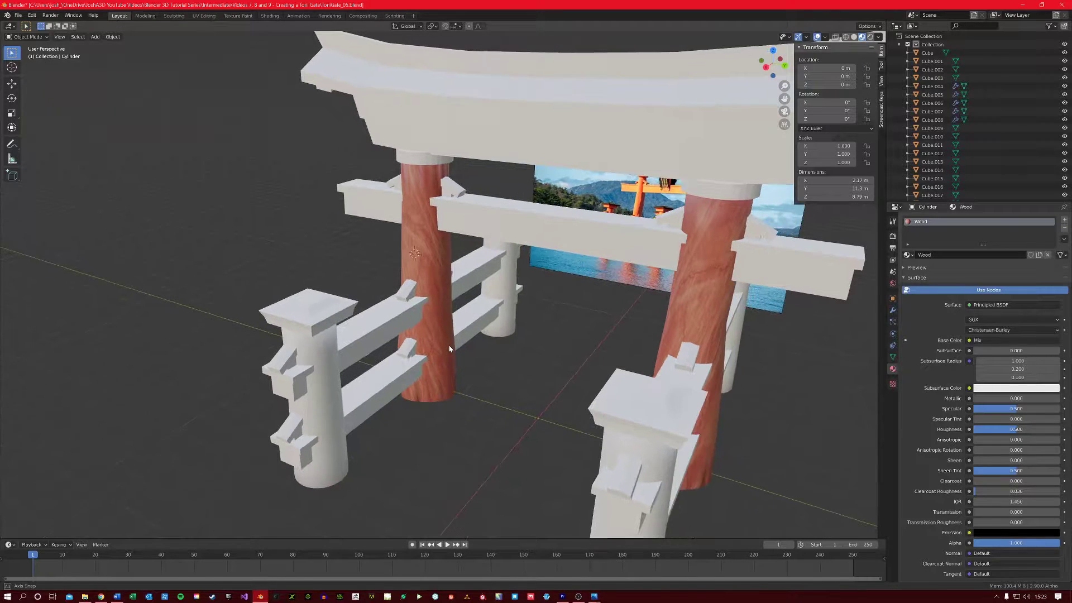
{"action": "left_click", "coordinate": [369, 333]}
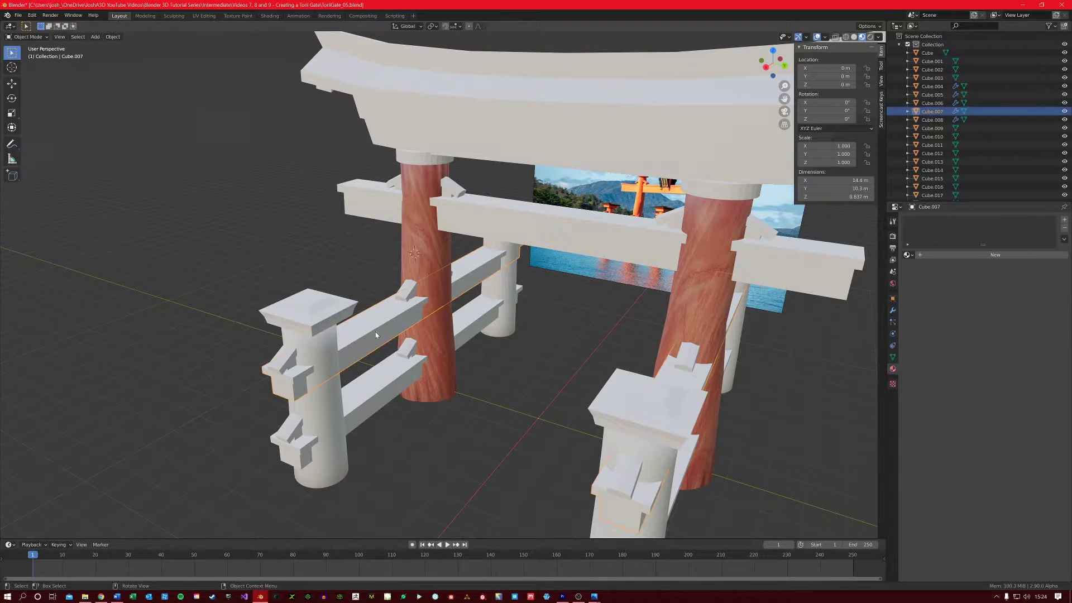
{"action": "left_click", "coordinate": [949, 255]}
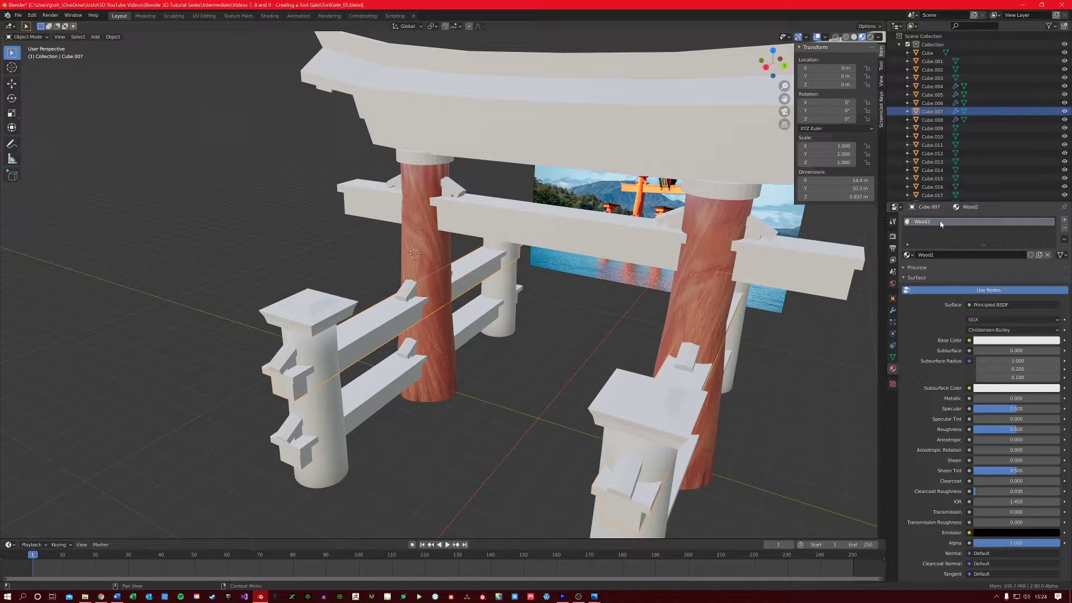
In Shading, select the pillar's four wood nodes, then switch to the rail's Wood2 material
{"action": "left_click", "coordinate": [270, 15]}
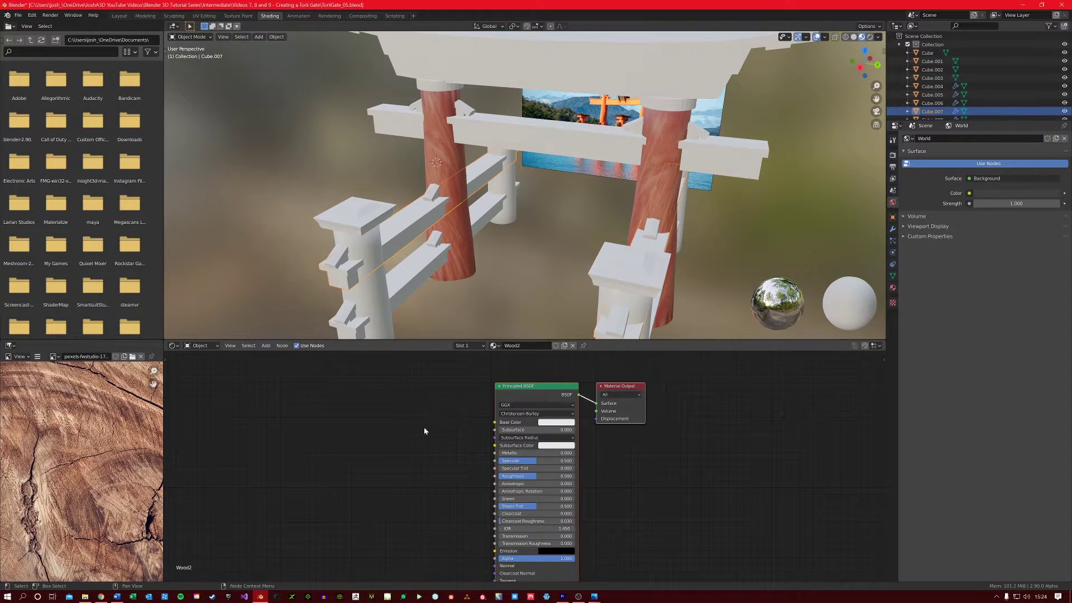
{"action": "left_click", "coordinate": [438, 146]}
{"action": "scroll", "coordinate": [292, 400], "scroll_direction": "down", "scroll_amount": 1}
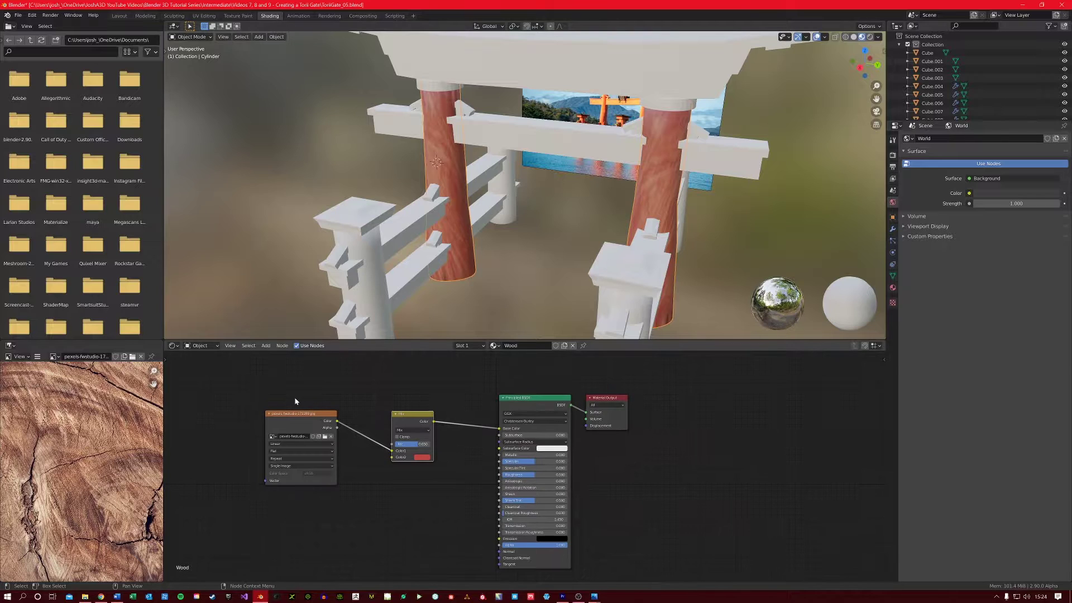
{"action": "left_click_drag", "start_coordinate": [245, 392], "coordinate": [685, 519]}
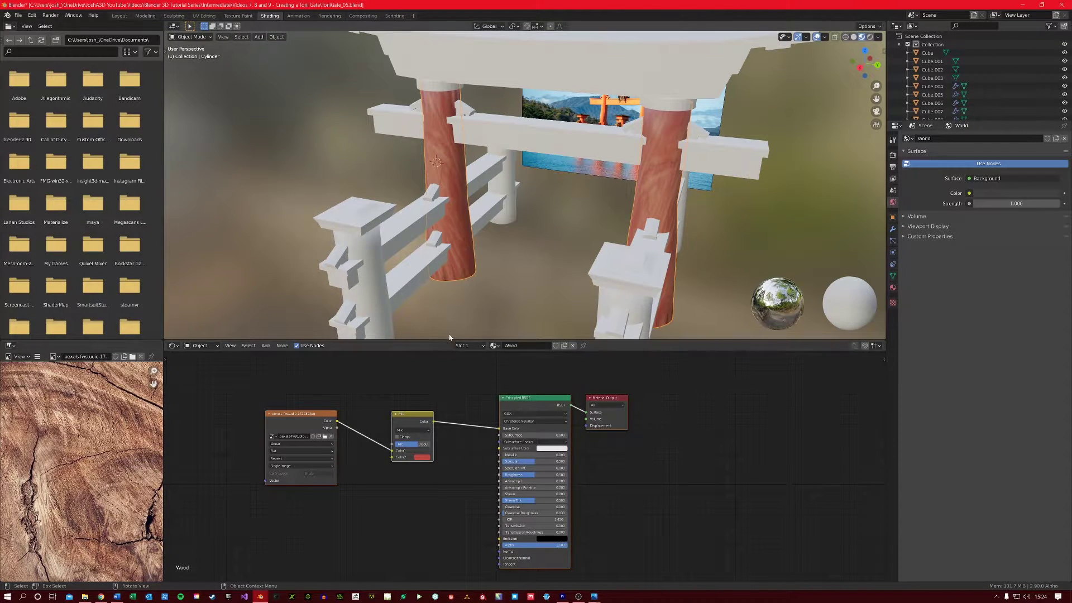
{"action": "left_click", "coordinate": [403, 230]}
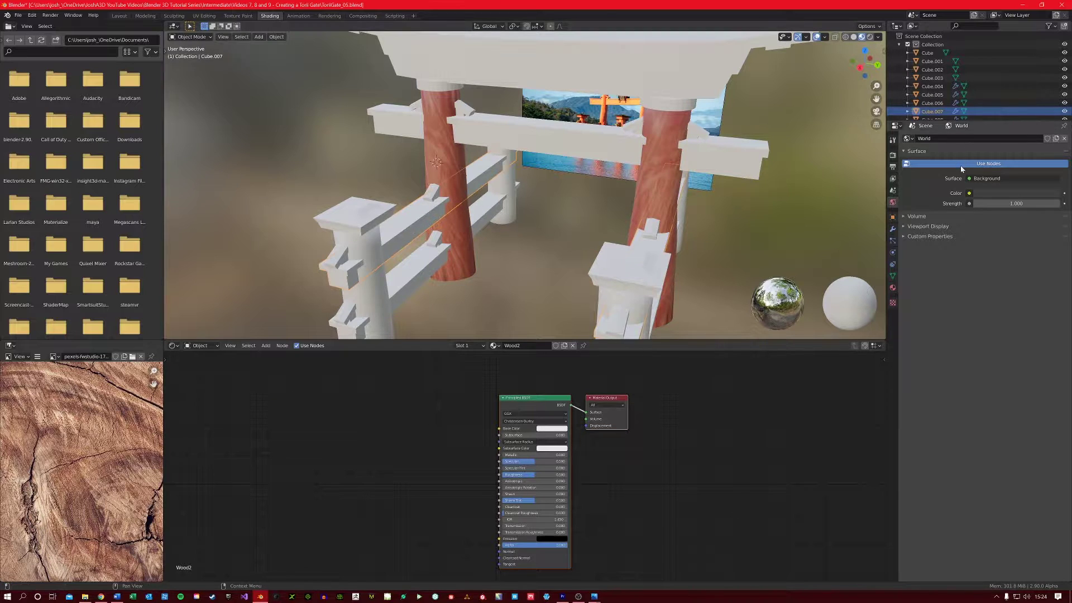
{"action": "left_click", "coordinate": [893, 288]}
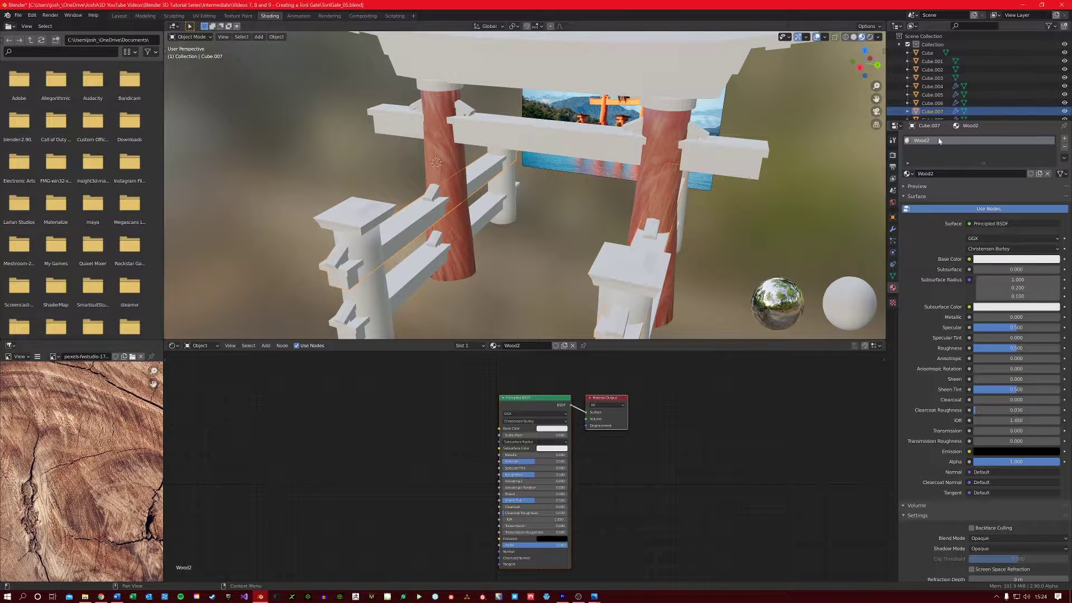
Paste the wood nodes into Wood2, delete the original BSDF and Output, and reposition them
{"action": "key", "text": "ctrl+v"}
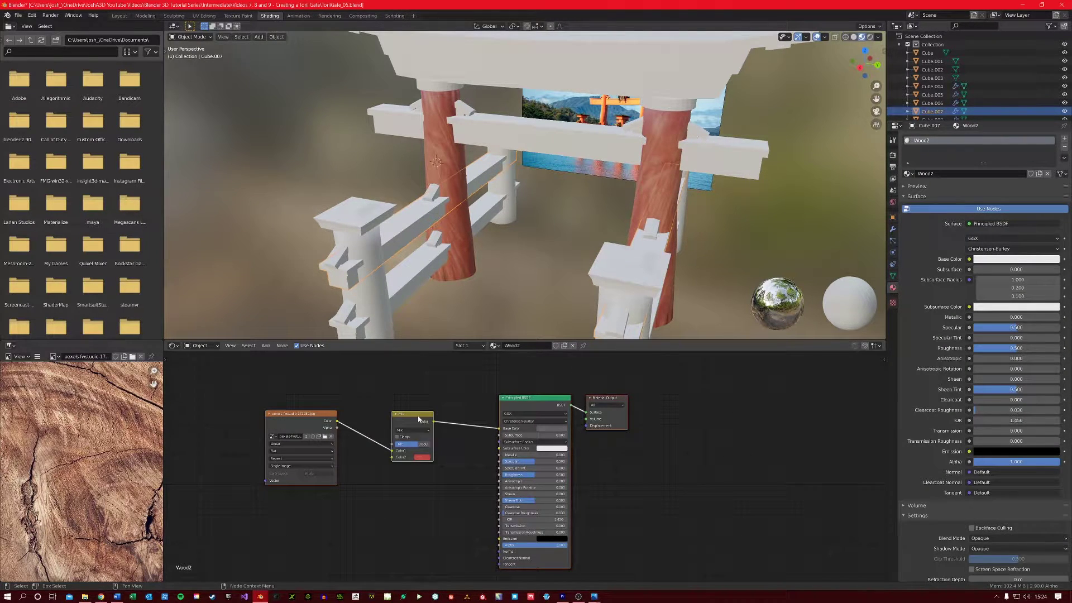
{"action": "left_click_drag", "start_coordinate": [416, 419], "coordinate": [472, 428]}
{"action": "left_click", "coordinate": [533, 407]}
{"action": "key", "text": "x"}
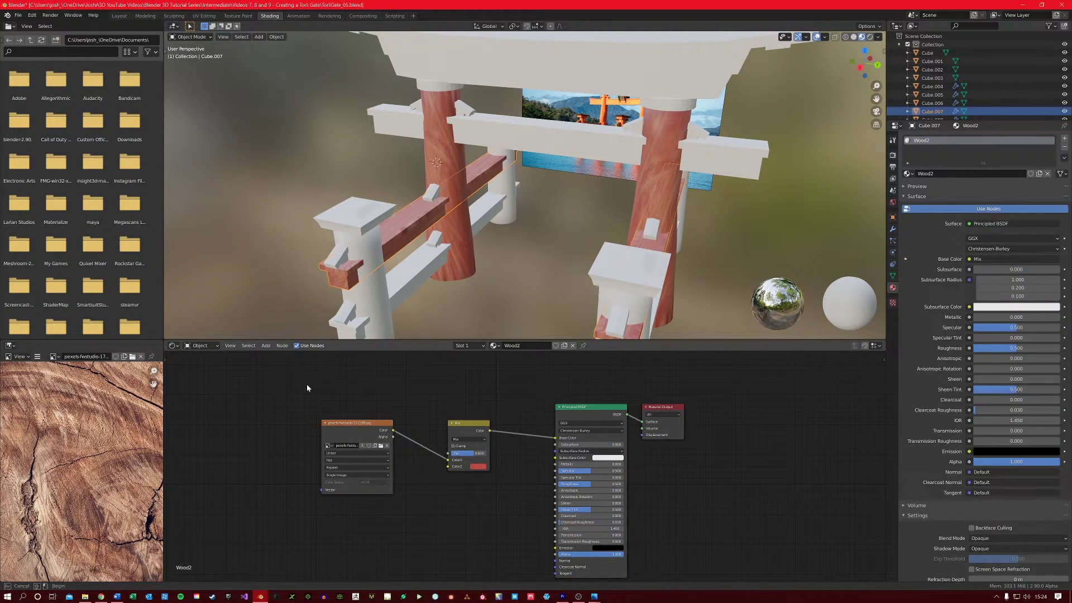
{"action": "left_click_drag", "start_coordinate": [313, 386], "coordinate": [653, 508]}
{"action": "key", "text": "g"}
{"action": "left_click", "coordinate": [549, 424]}
{"action": "left_click", "coordinate": [460, 468]}
{"action": "middle_click_drag", "start_coordinate": [460, 468], "coordinate": [476, 483]}
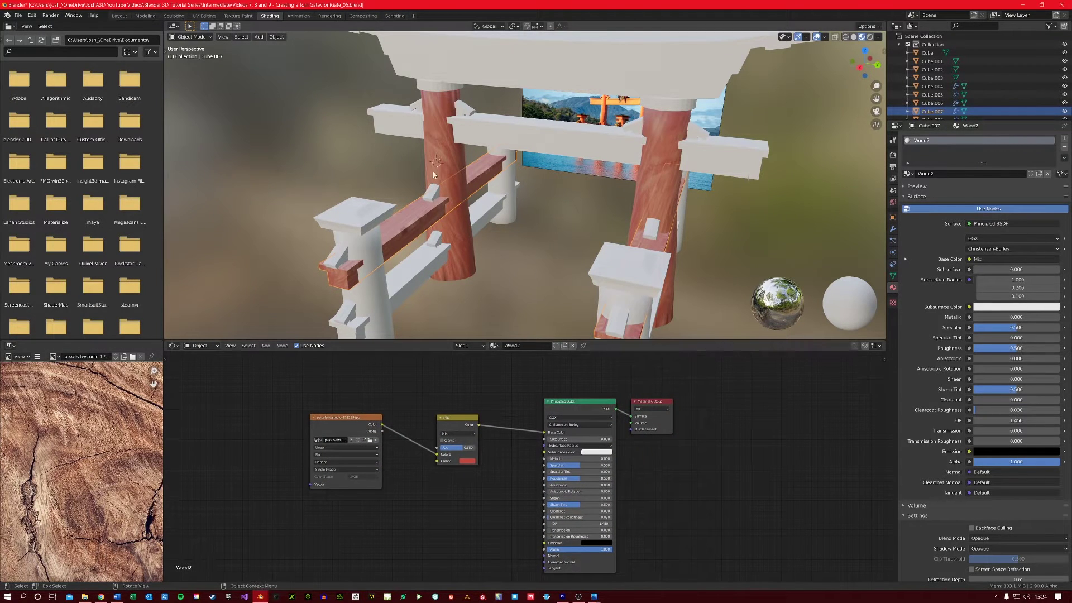
Change the Wood2 Mix node's Color2 to a warm orange-brown tint
{"action": "middle_click_drag", "start_coordinate": [464, 261], "coordinate": [423, 249]}
{"action": "scroll", "coordinate": [423, 249], "scroll_direction": "up", "scroll_amount": 5}
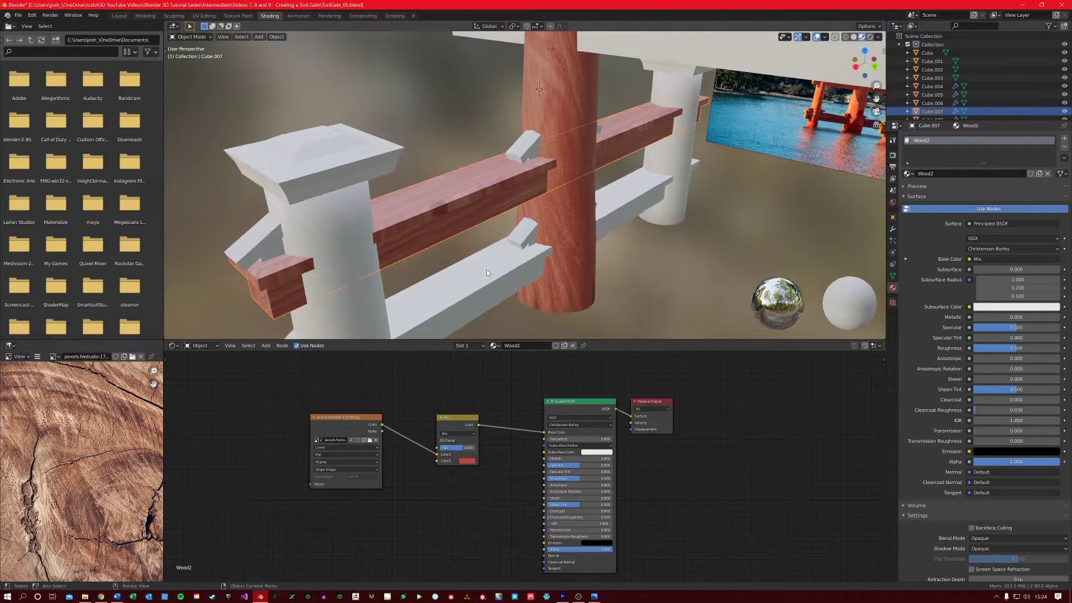
{"action": "left_click", "coordinate": [468, 461]}
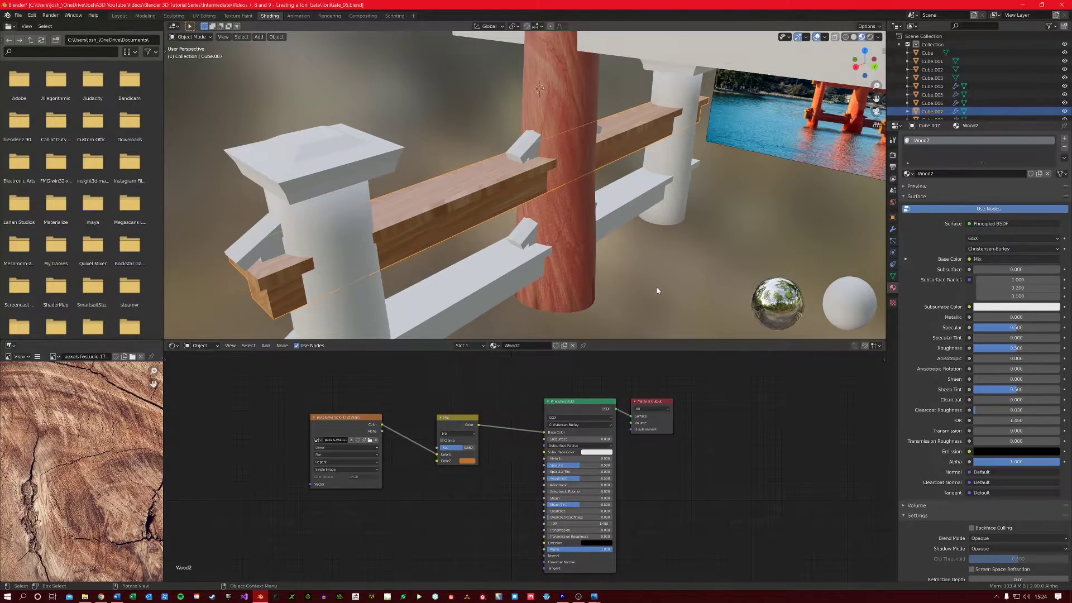
{"action": "middle_click_drag", "start_coordinate": [608, 312], "coordinate": [608, 279]}
{"action": "left_click", "coordinate": [604, 289]}
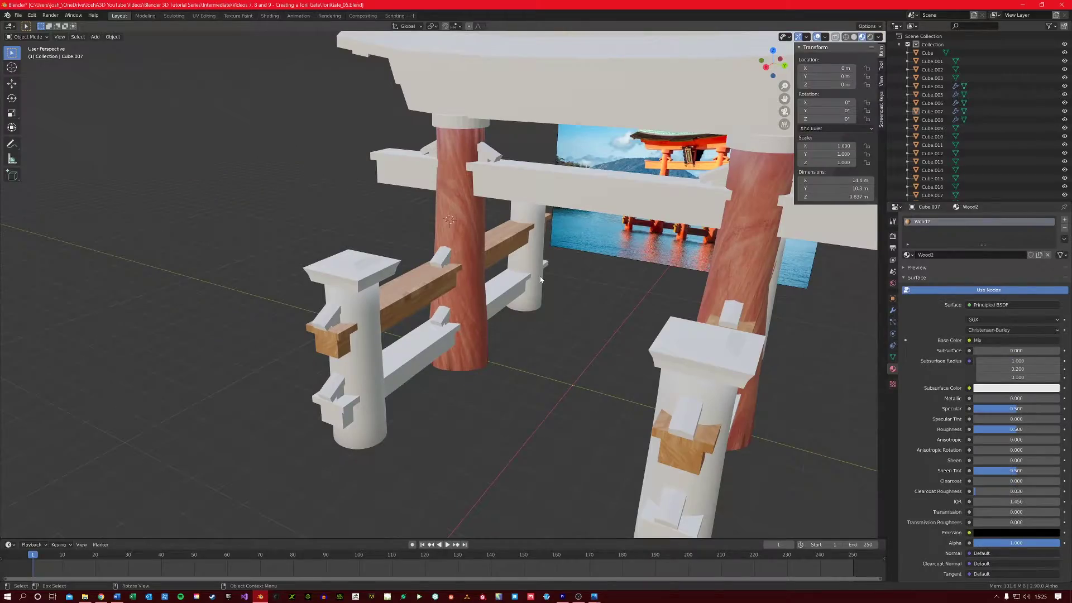
Shift-drag the pillar's Wood material onto the small fence brackets, sharing it across 19 objects
{"action": "middle_click_drag", "start_coordinate": [552, 268], "coordinate": [538, 276]}
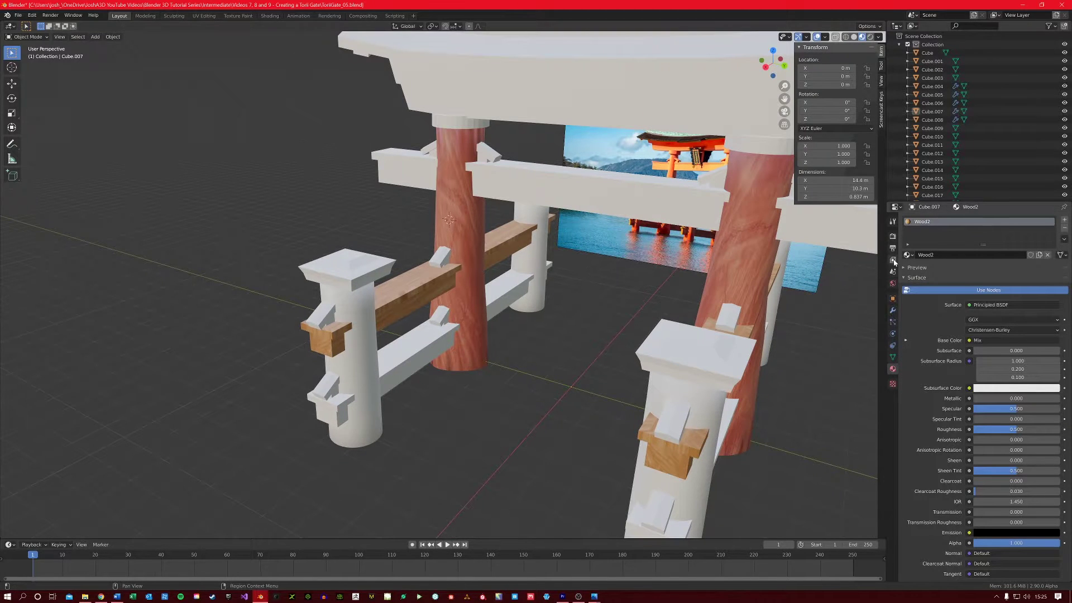
{"action": "left_click", "coordinate": [461, 213]}
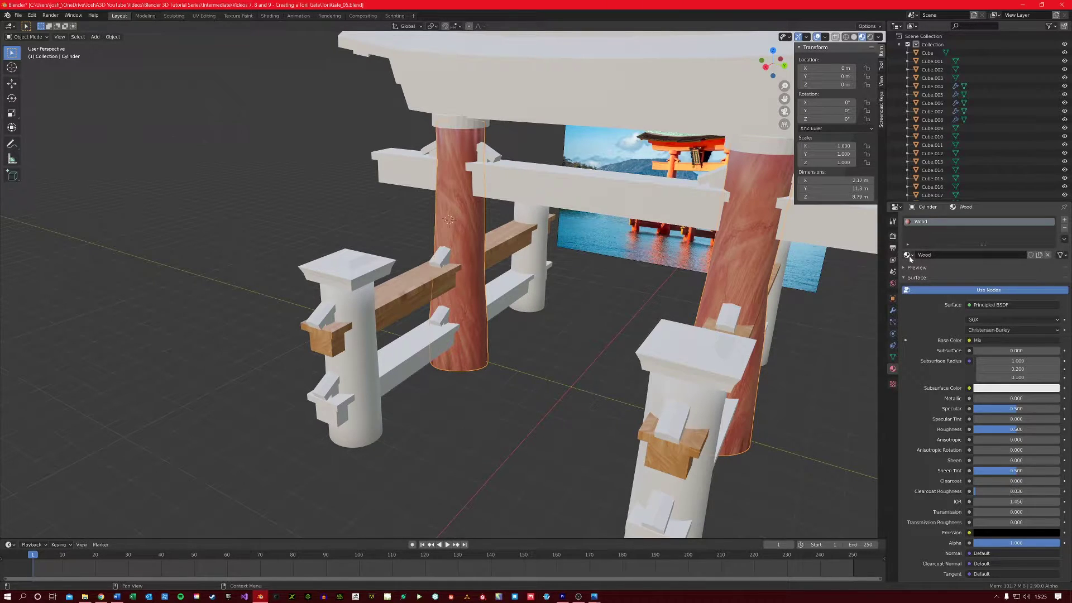
{"action": "key", "text": "shift"}
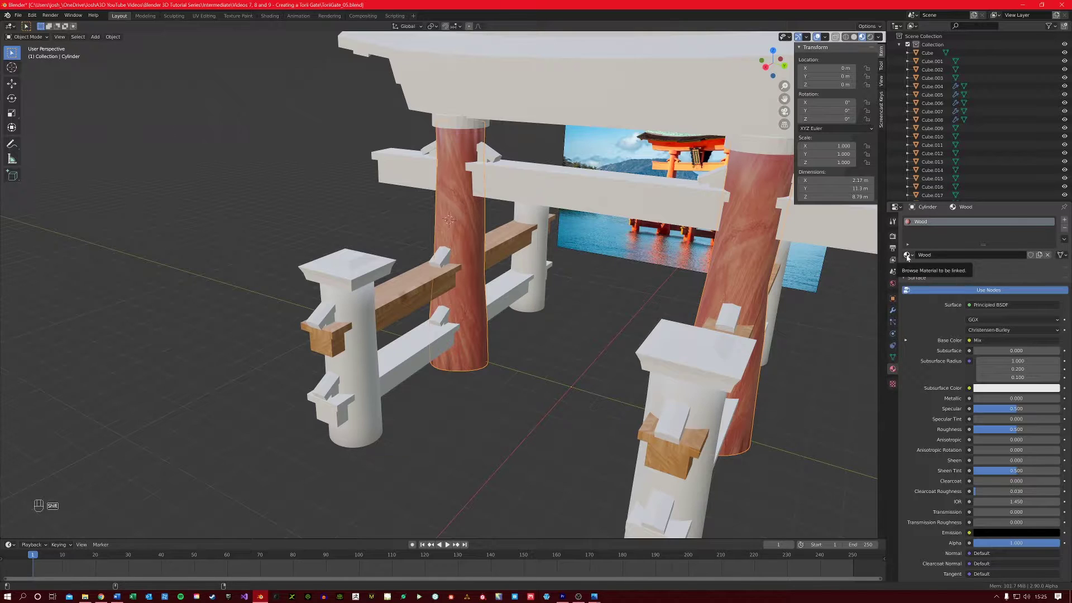
{"action": "left_click", "coordinate": [907, 255]}
{"action": "left_click_drag", "start_coordinate": [899, 260], "coordinate": [329, 321]}
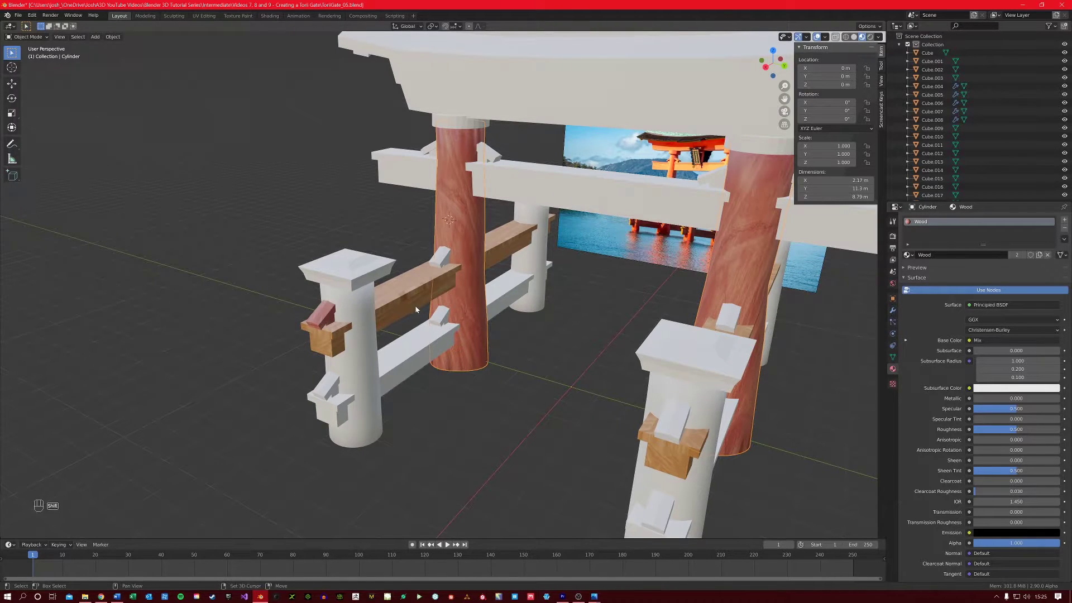
{"action": "middle_click_drag", "start_coordinate": [417, 303], "coordinate": [420, 292], "text": "shift"}
{"action": "left_click_drag", "start_coordinate": [908, 254], "coordinate": [442, 247]}
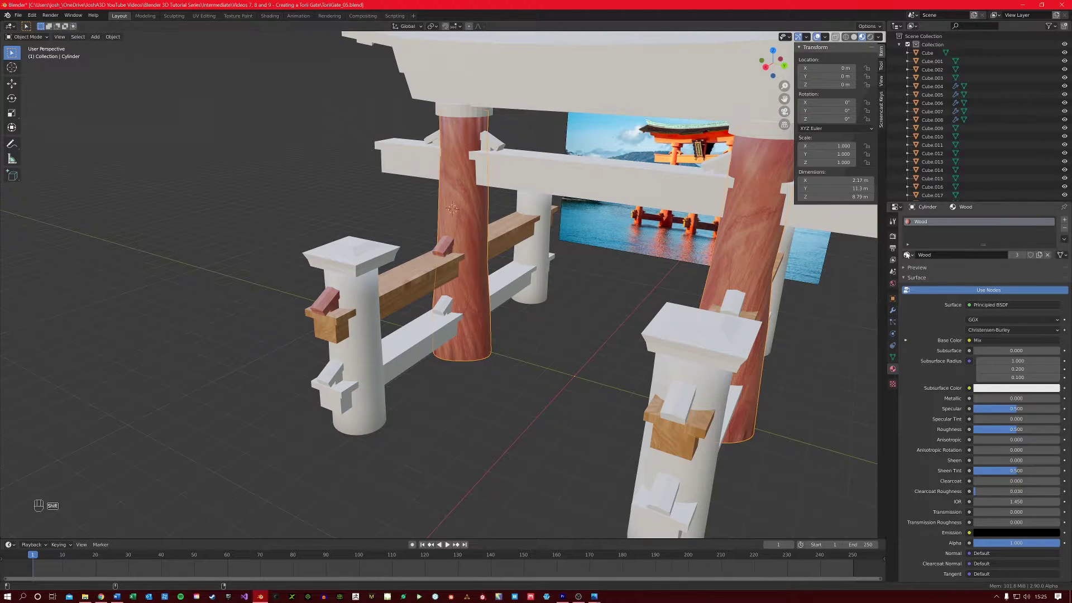
{"action": "left_click_drag", "start_coordinate": [907, 254], "coordinate": [332, 372]}
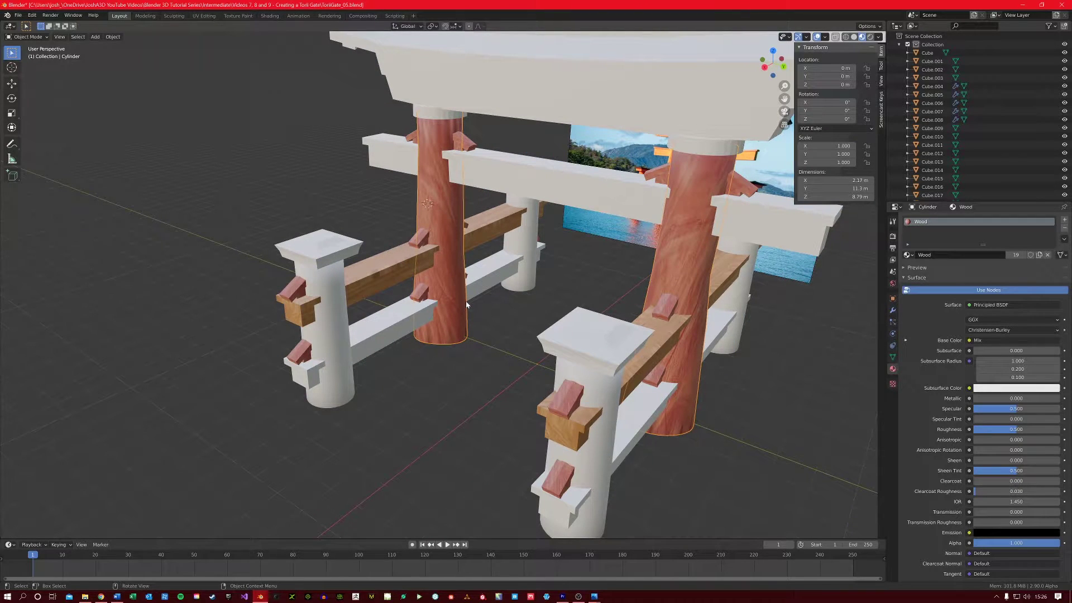
{"action": "middle_click_drag", "start_coordinate": [466, 303], "coordinate": [360, 340]}
{"action": "middle_click_drag", "start_coordinate": [289, 333], "coordinate": [375, 315]}
Duplicate a small red bracket, rotate it about Z and place it on the central crossbeam
{"action": "left_click", "coordinate": [300, 335], "text": "shift"}
{"action": "scroll", "coordinate": [302, 324], "scroll_direction": "down", "scroll_amount": 5}
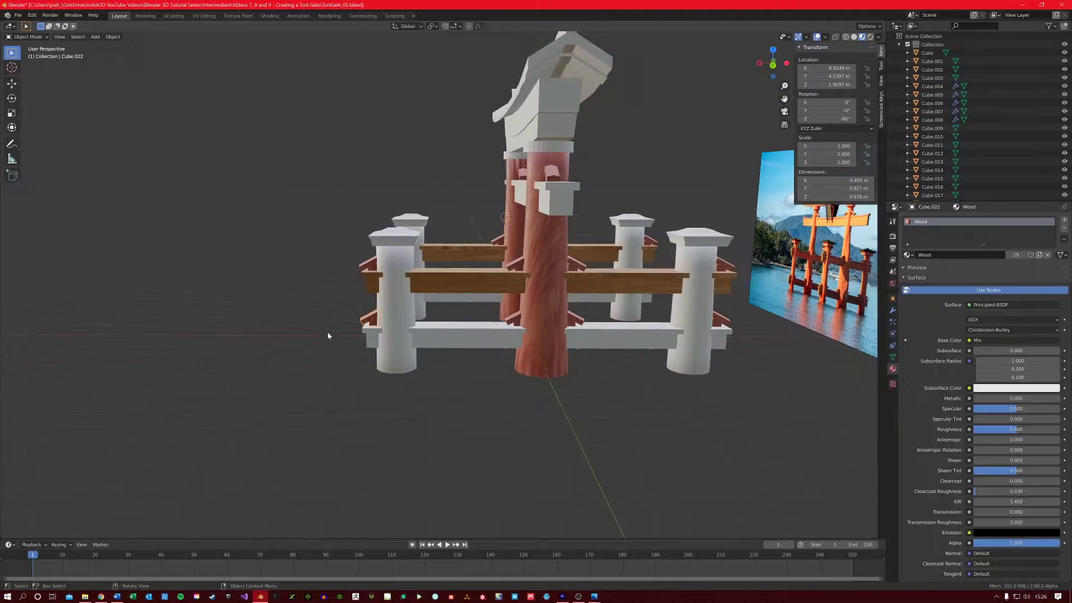
{"action": "scroll", "coordinate": [328, 333], "scroll_direction": "up", "scroll_amount": 7}
{"action": "key", "text": "ctrl+c"}
{"action": "key", "text": "ctrl+v"}
{"action": "key", "text": "g"}
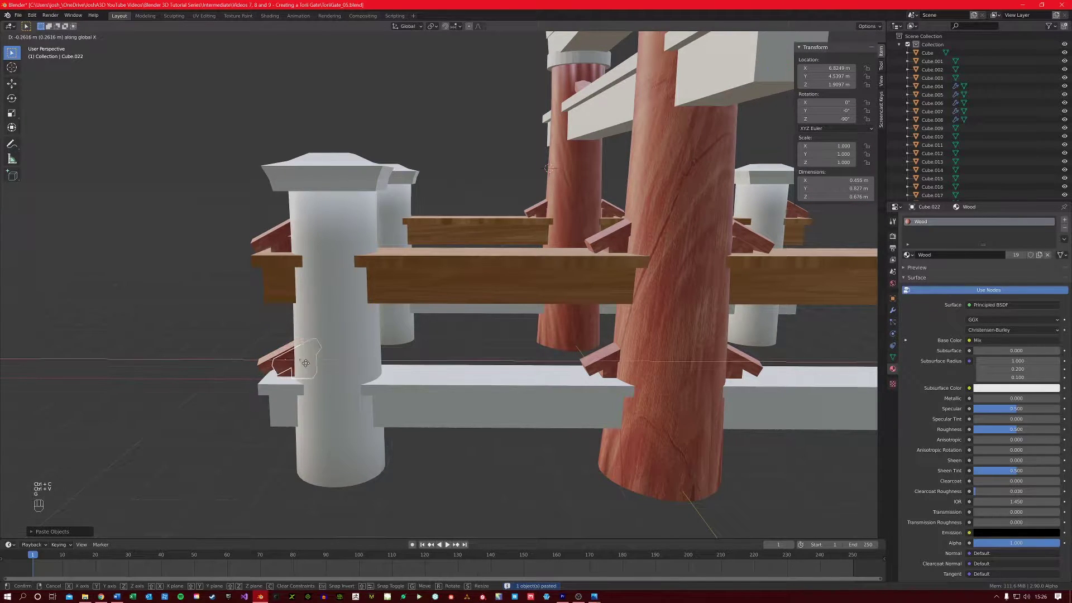
{"action": "left_click", "coordinate": [419, 363]}
{"action": "key", "text": "r"}
{"action": "key", "text": "z"}
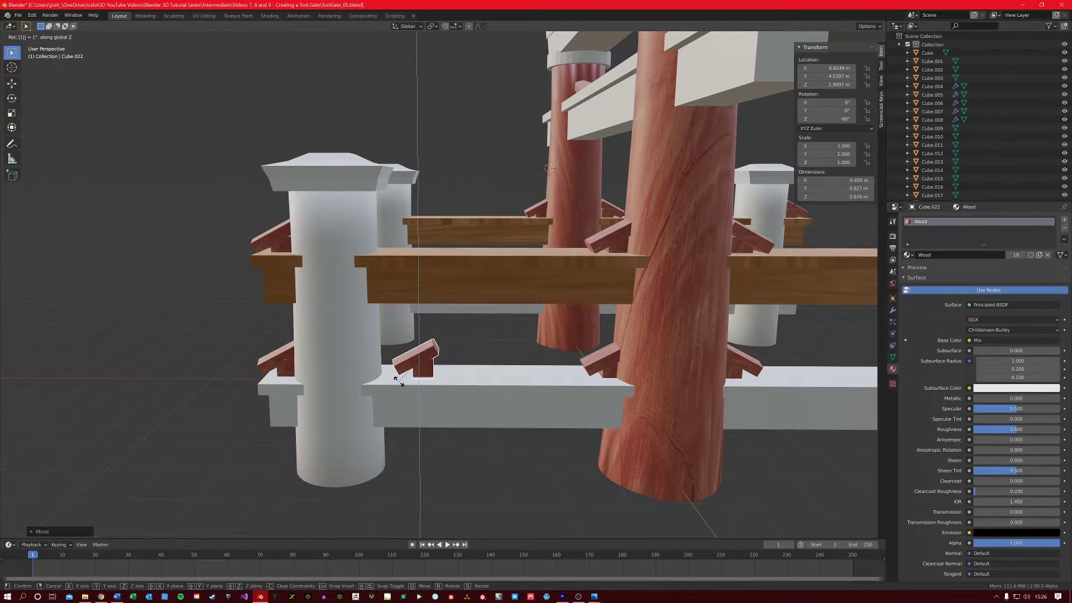
{"action": "left_click", "coordinate": [391, 366]}
{"action": "key", "text": "g"}
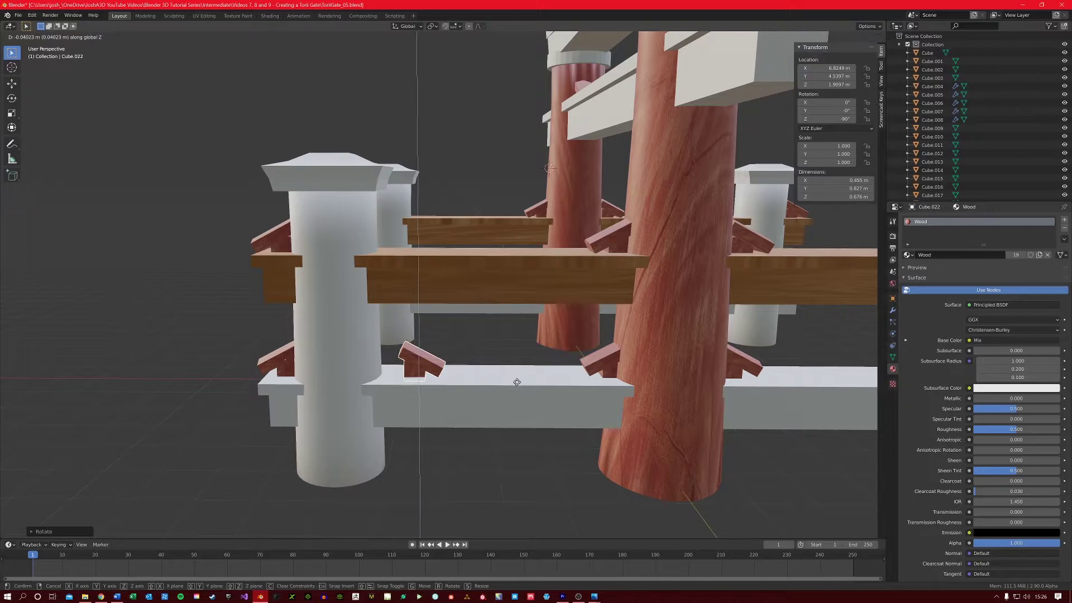
{"action": "key", "text": "x"}
{"action": "left_click", "coordinate": [497, 382]}
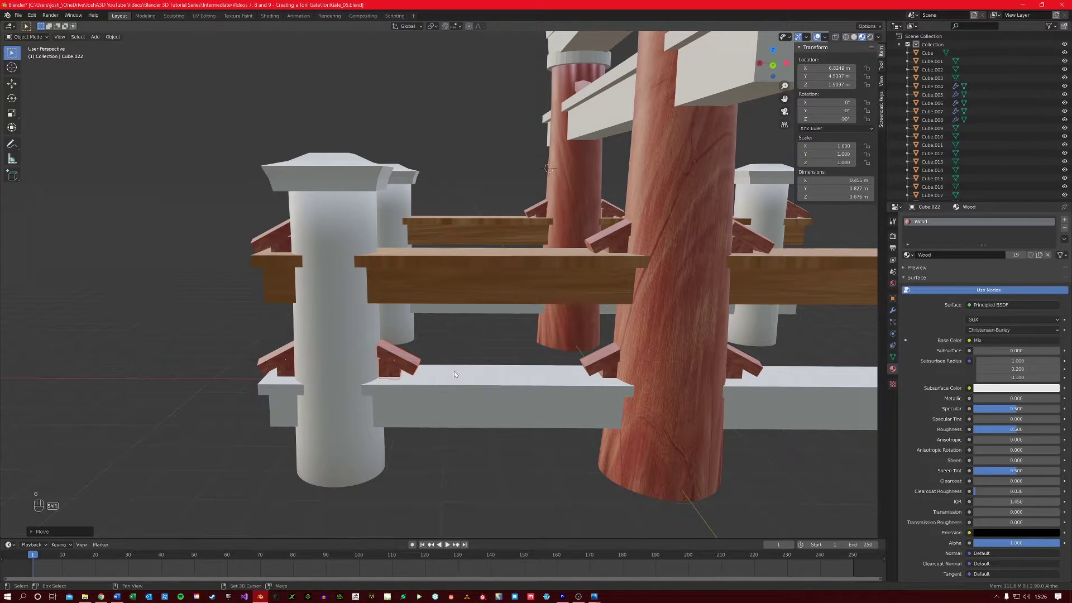
{"action": "middle_click_drag", "start_coordinate": [450, 368], "coordinate": [402, 380]}
Paste a second bracket, move it along Y, turn it 180 degrees and slide it along X
{"action": "key", "text": "ctrl+c"}
{"action": "key", "text": "ctrl+v"}
{"action": "key", "text": "g"}
{"action": "key", "text": "z"}
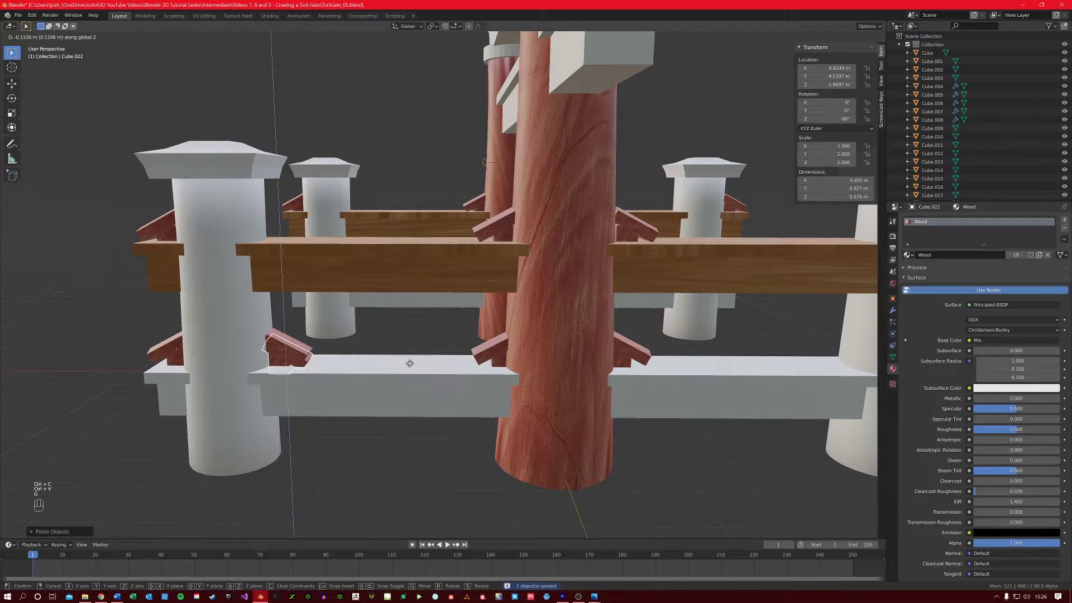
{"action": "key", "text": "y"}
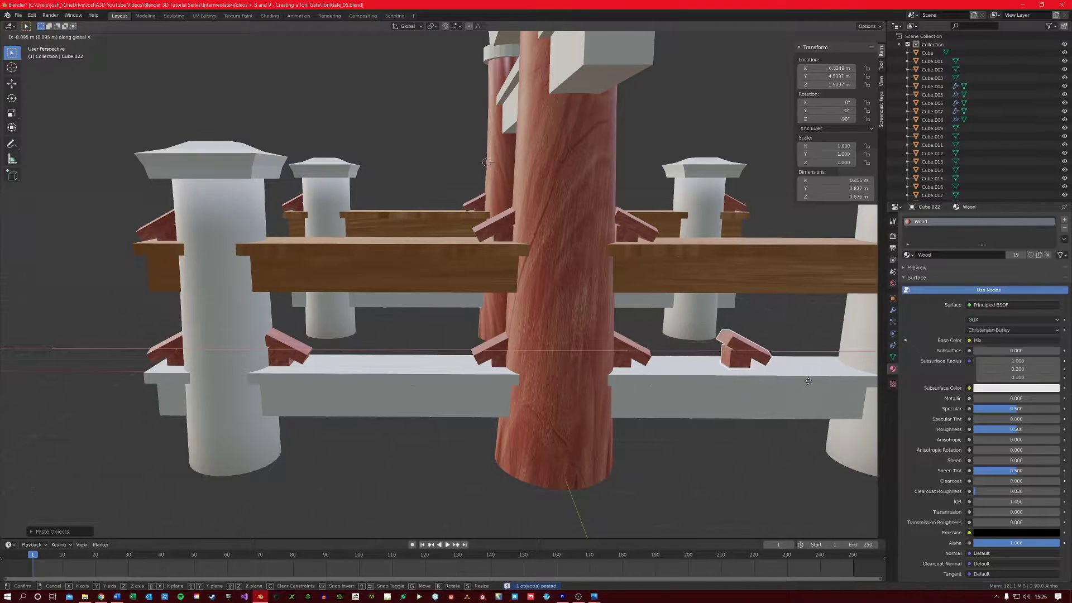
{"action": "left_click", "coordinate": [812, 381]}
{"action": "middle_click_drag", "start_coordinate": [812, 382], "coordinate": [594, 389], "text": "shift"}
{"action": "key", "text": "r"}
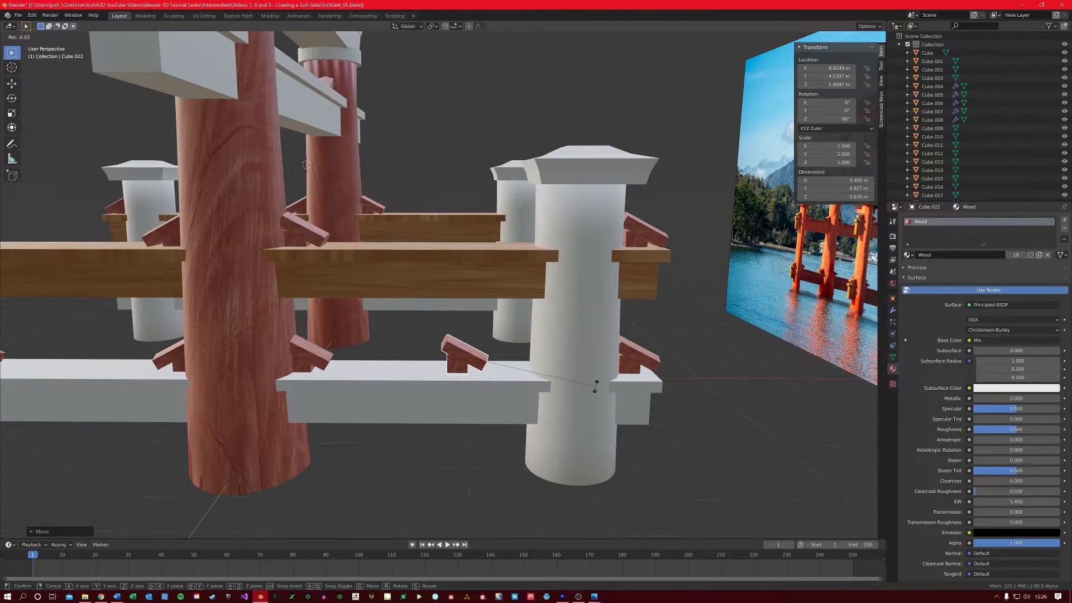
{"action": "type", "text": "180"}
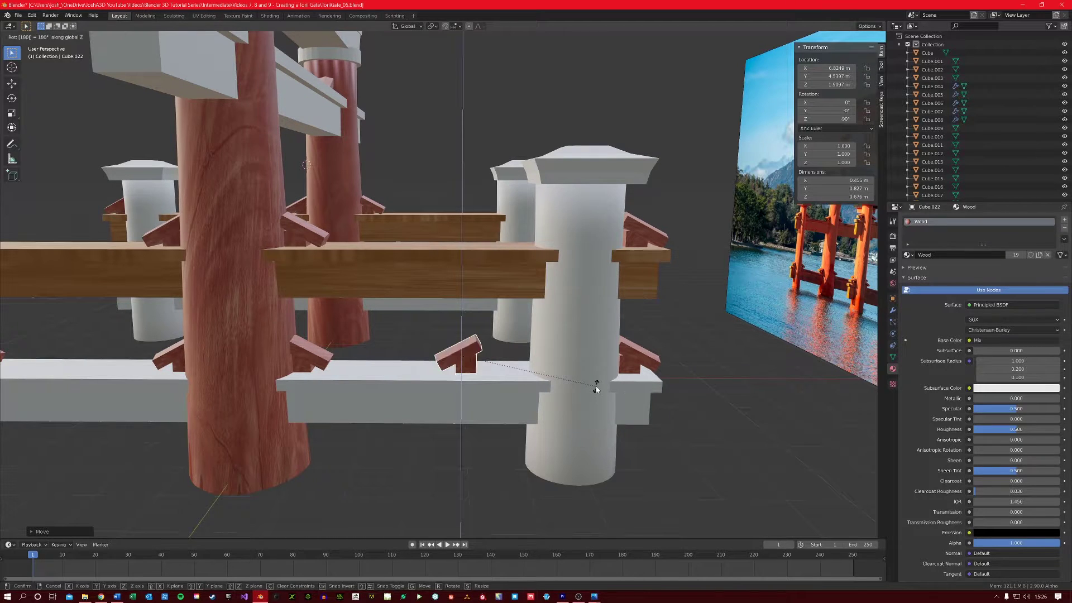
{"action": "key", "text": "Return"}
{"action": "key", "text": "g"}
{"action": "key", "text": "x"}
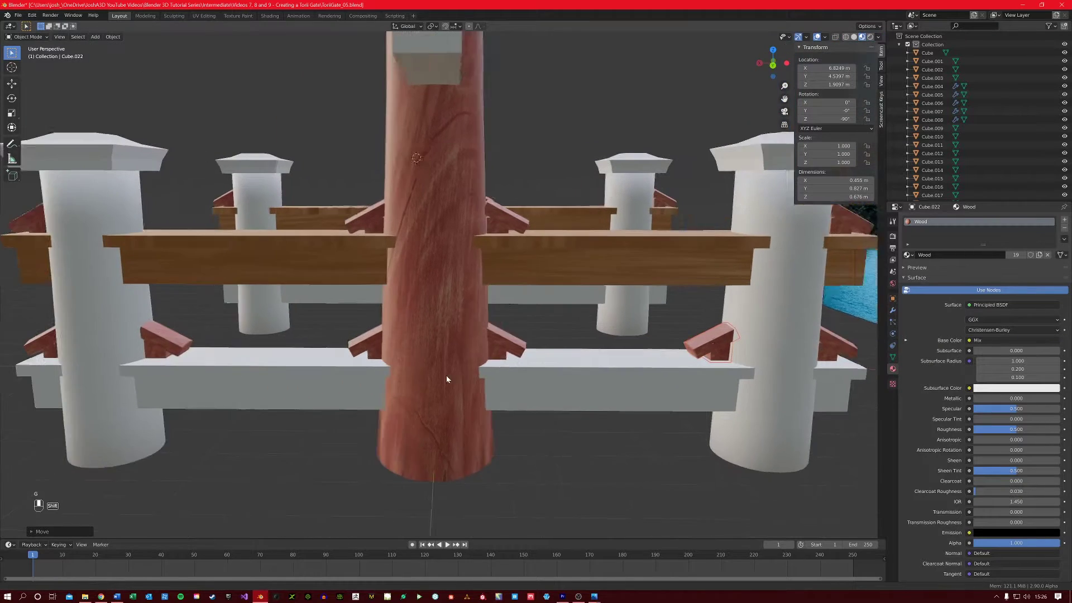
{"action": "middle_click_drag", "start_coordinate": [445, 375], "coordinate": [331, 306]}
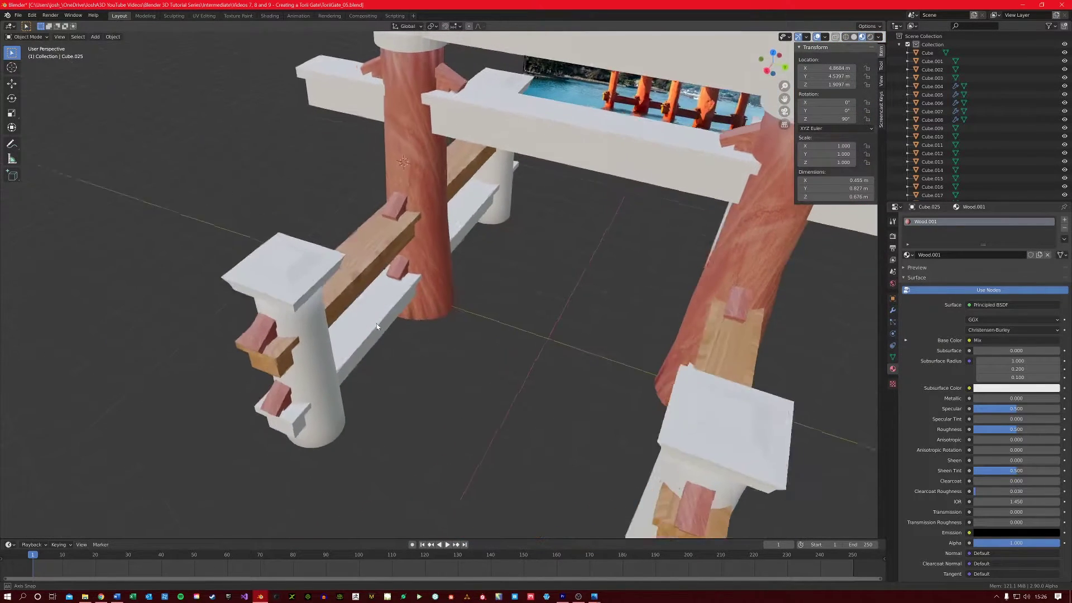
Copy both brackets and move the duplicates along Y to the far pillar's lower rail
{"action": "key", "text": "ctrl+c"}
{"action": "key", "text": "ctrl+v"}
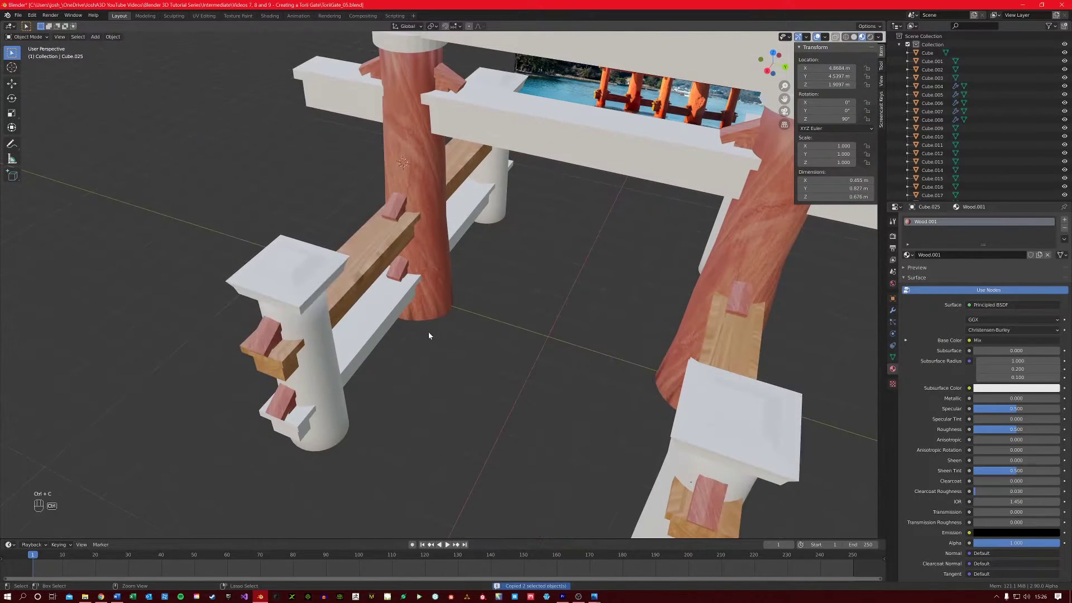
{"action": "key", "text": "g"}
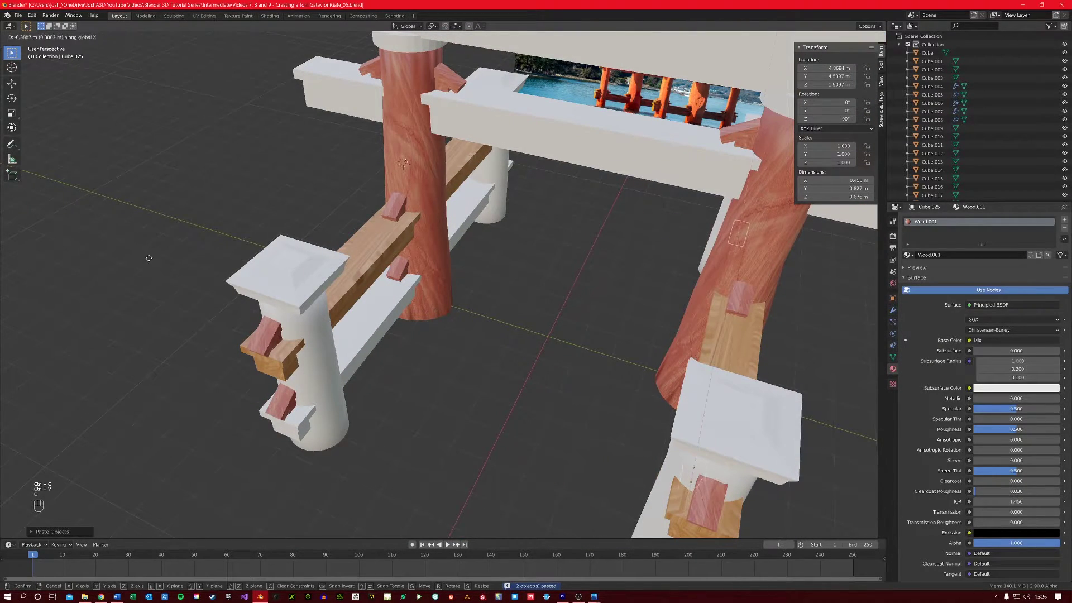
{"action": "key", "text": "y"}
{"action": "left_click", "coordinate": [222, 334]}
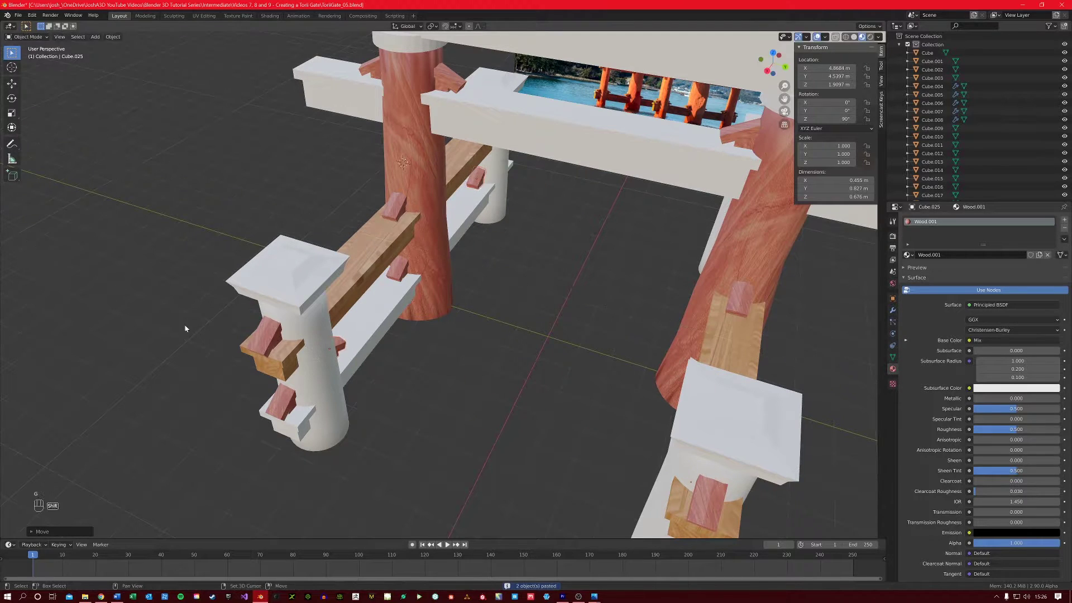
{"action": "middle_click_drag", "start_coordinate": [222, 335], "coordinate": [349, 320]}
{"action": "scroll", "coordinate": [389, 320], "scroll_direction": "up", "scroll_amount": 5}
{"action": "key", "text": "g"}
{"action": "key", "text": "y"}
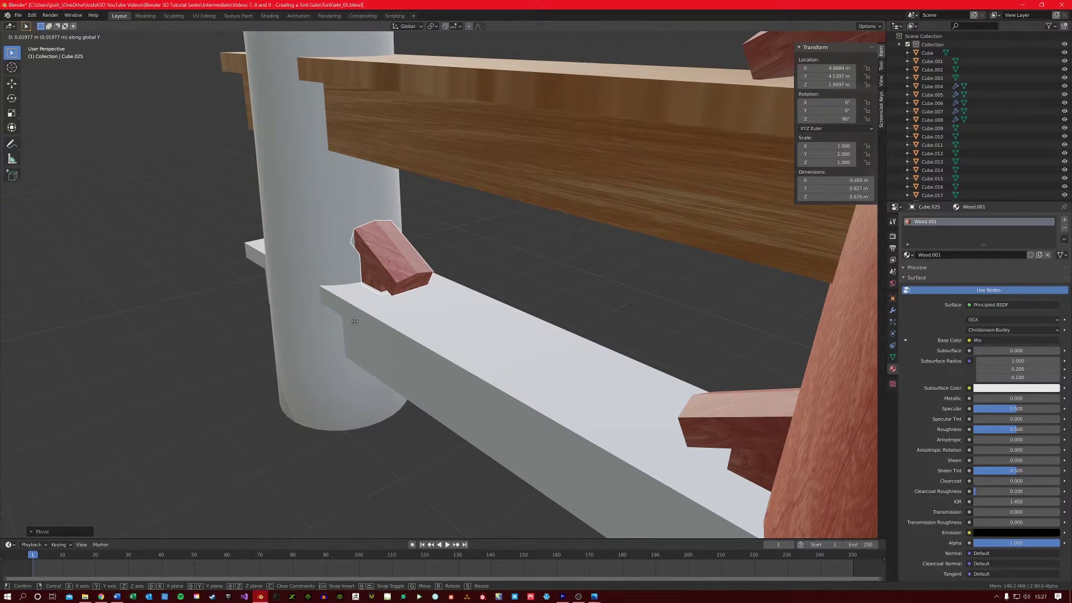
{"action": "left_click", "coordinate": [353, 323]}
{"action": "middle_click_drag", "start_coordinate": [353, 322], "coordinate": [395, 341]}
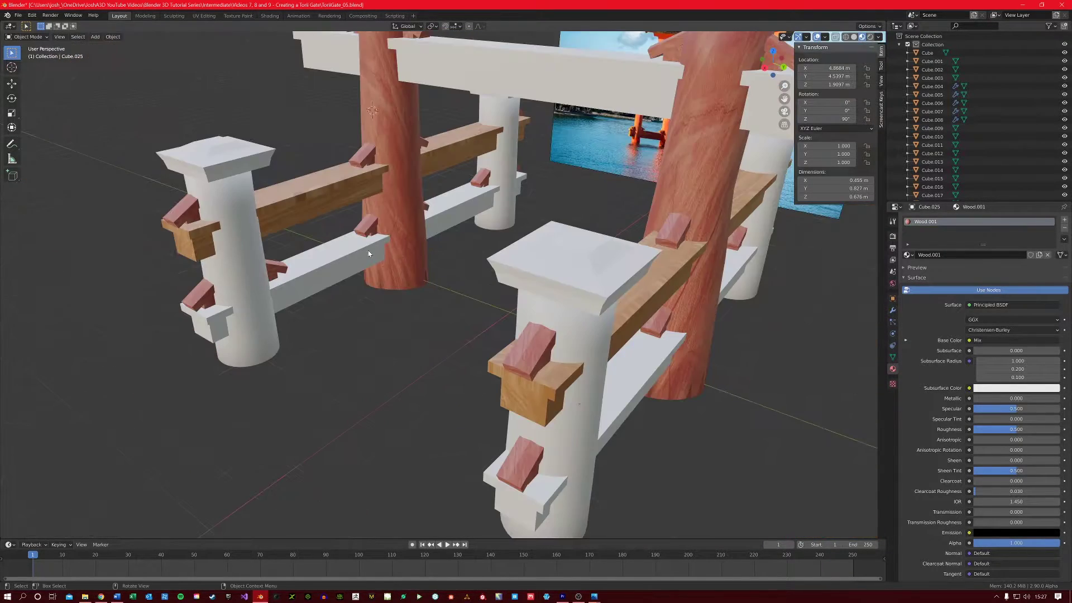
Apply the Wood2 material to the lower fence rail Cube.007
{"action": "left_click", "coordinate": [328, 197]}
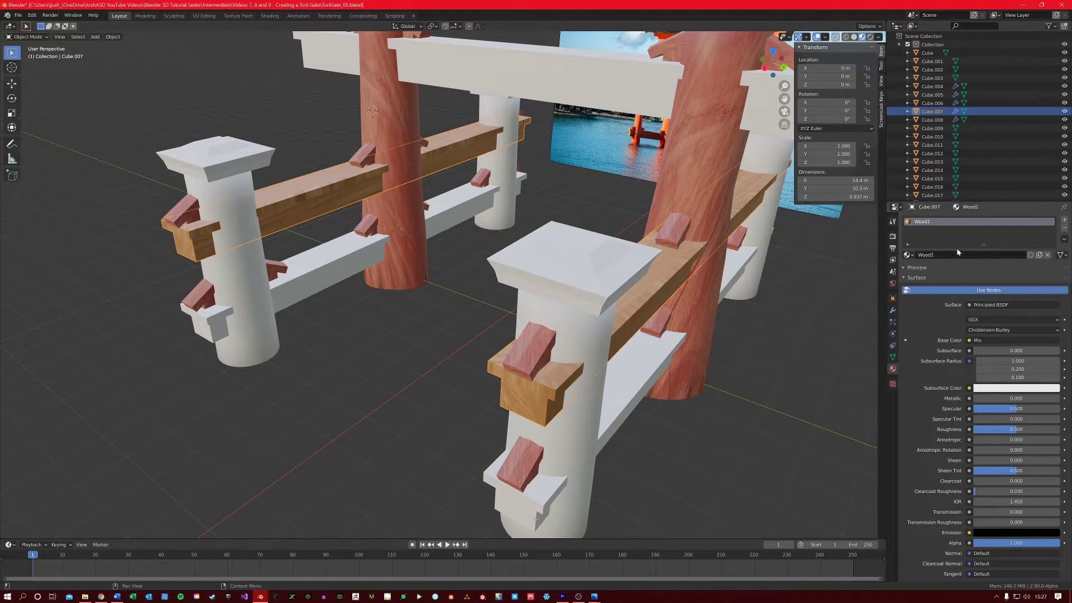
{"action": "left_click_drag", "start_coordinate": [908, 257], "coordinate": [335, 267]}
{"action": "middle_click_drag", "start_coordinate": [447, 193], "coordinate": [520, 341]}
{"action": "left_click", "coordinate": [520, 337]}
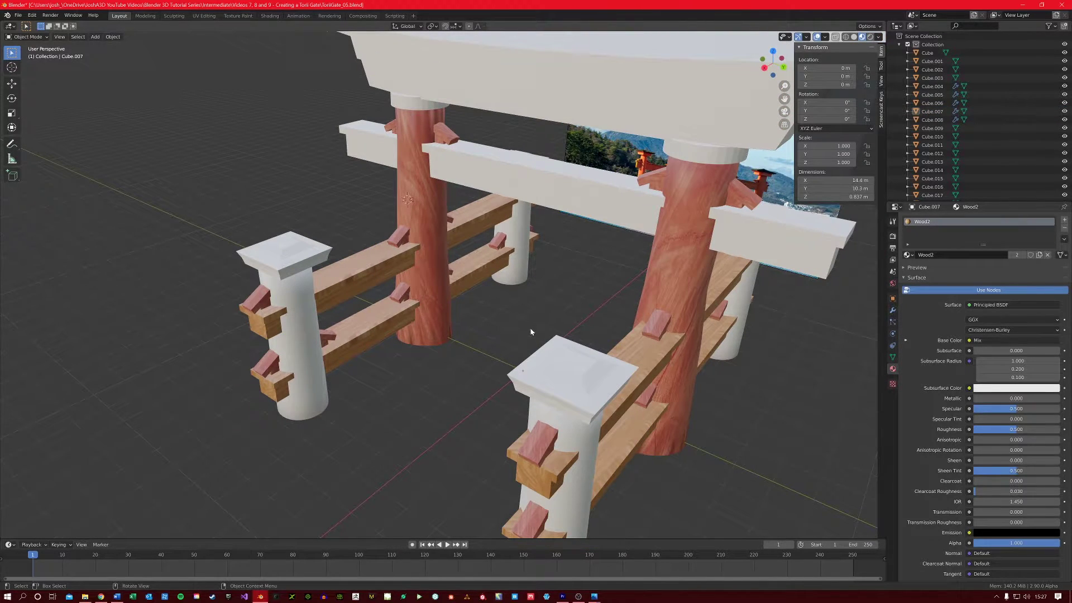
Select the gate's top beam and give it a new material named Wood3
{"action": "middle_click_drag", "start_coordinate": [538, 157], "coordinate": [463, 177]}
{"action": "left_click", "coordinate": [592, 171]}
{"action": "left_click", "coordinate": [464, 177]}
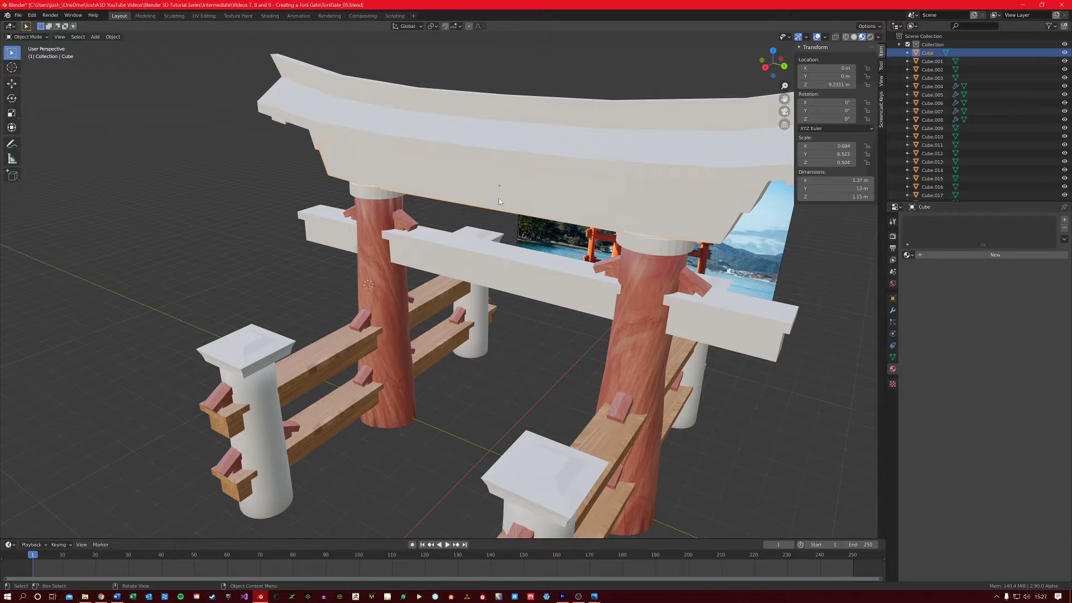
{"action": "middle_click_drag", "start_coordinate": [511, 200], "coordinate": [486, 202]}
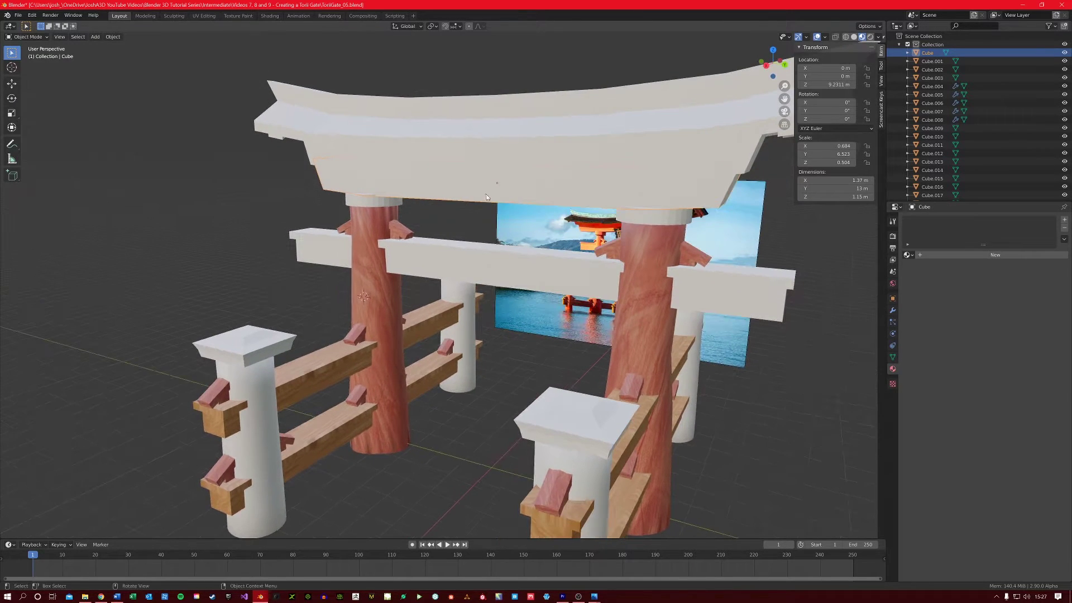
{"action": "left_click", "coordinate": [950, 256]}
{"action": "type", "text": "Wood3"}
{"action": "key", "text": "Return"}
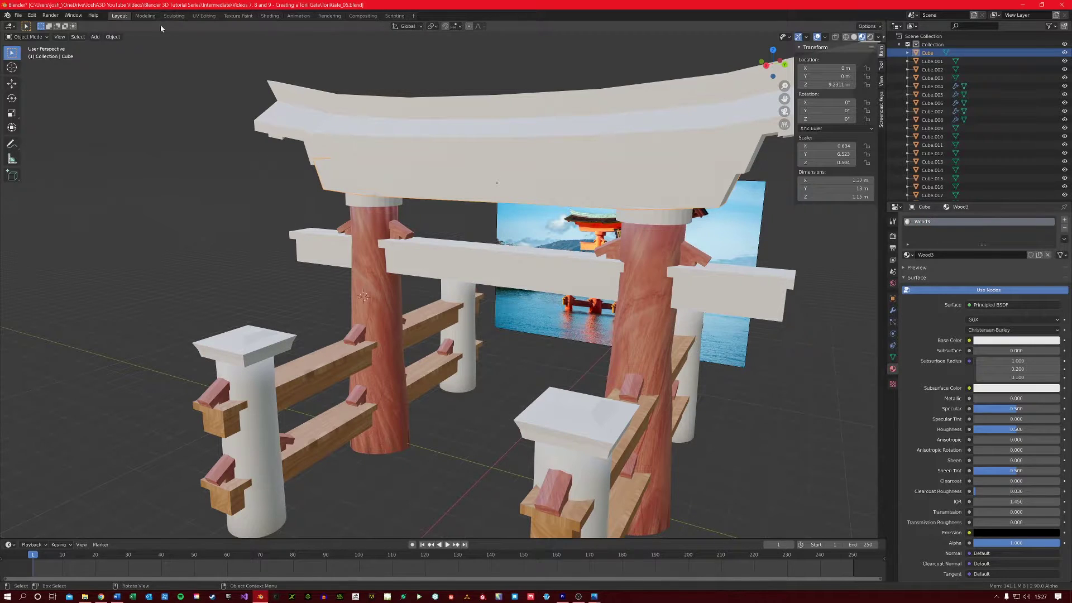
In Shading, replace Wood3's default nodes with the pasted Wood node setup
{"action": "left_click", "coordinate": [270, 15]}
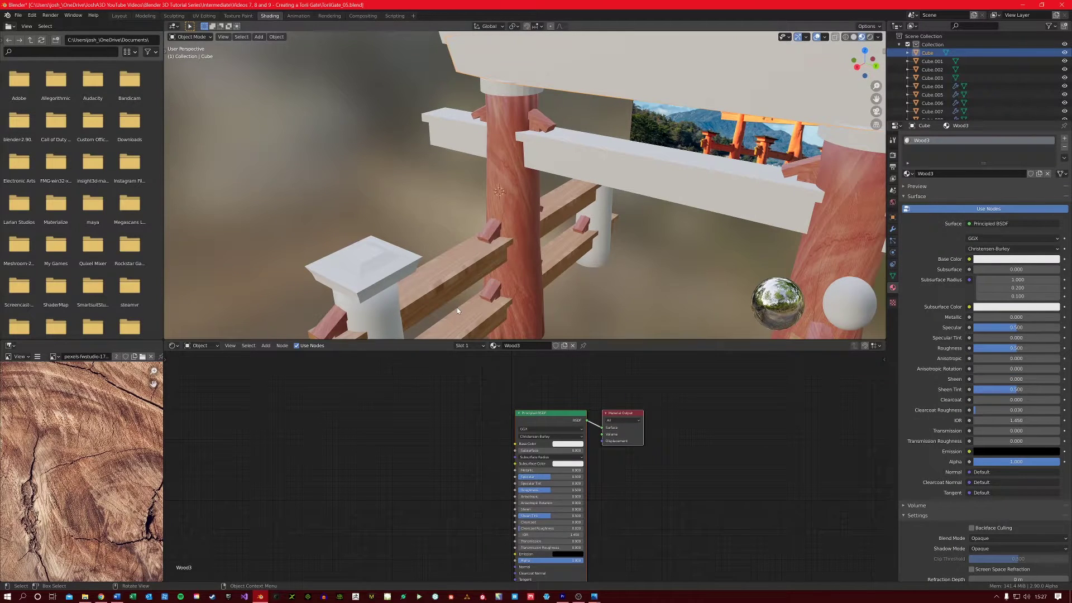
{"action": "left_click_drag", "start_coordinate": [442, 422], "coordinate": [597, 480]}
{"action": "key", "text": "x"}
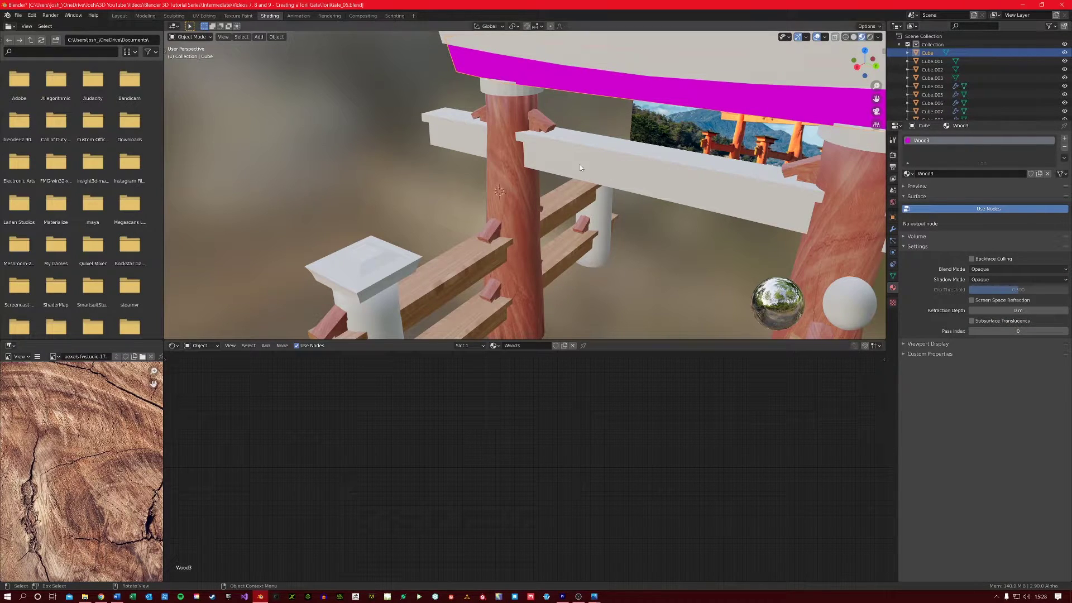
{"action": "left_click", "coordinate": [498, 187]}
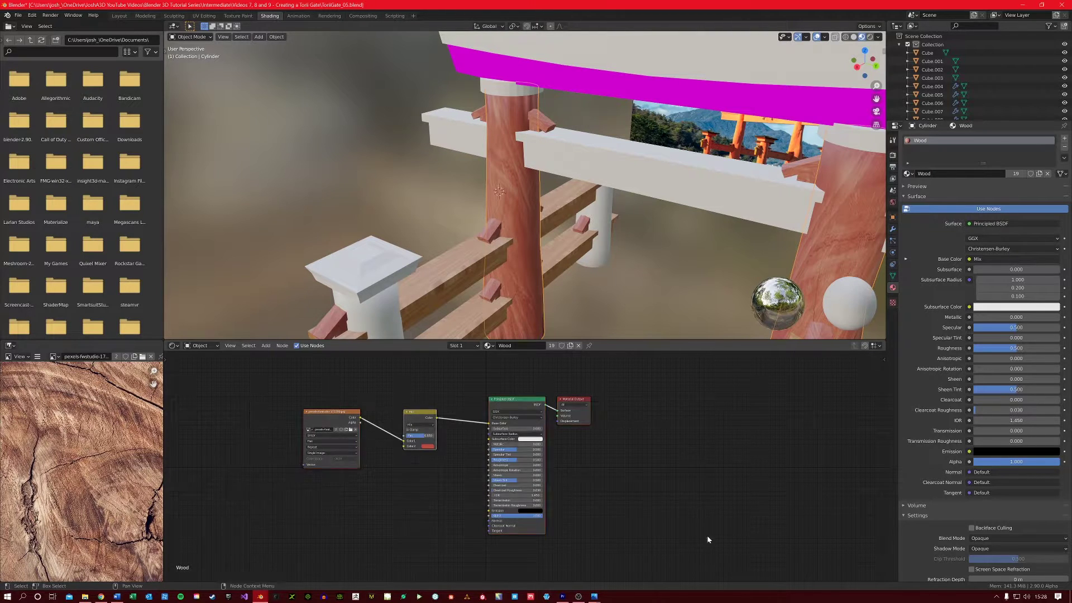
{"action": "left_click", "coordinate": [603, 80]}
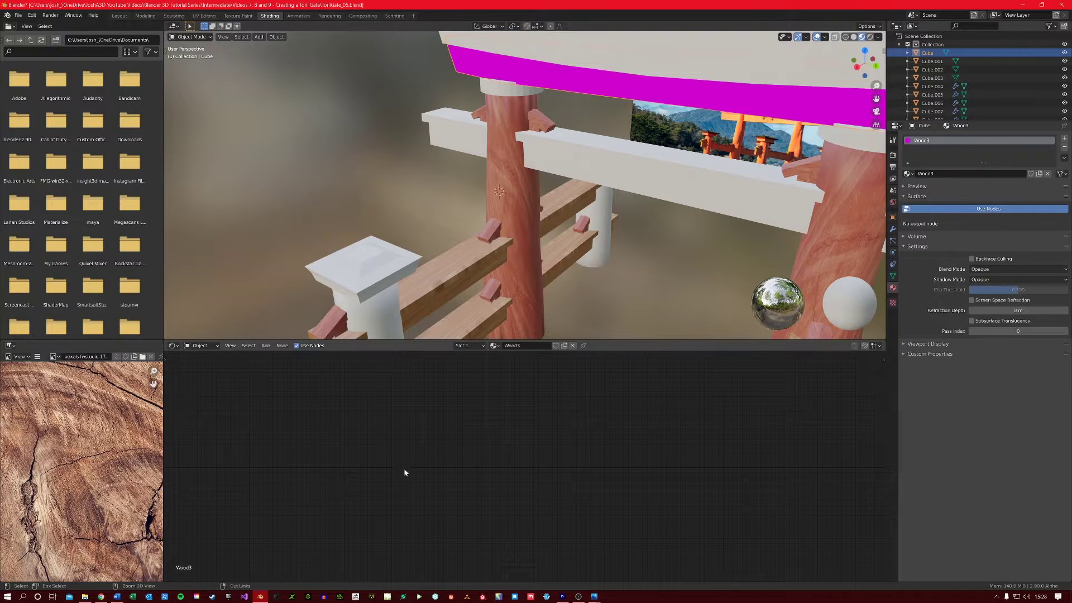
{"action": "key", "text": "ctrl+v"}
{"action": "scroll", "coordinate": [419, 414], "scroll_direction": "up", "scroll_amount": 5}
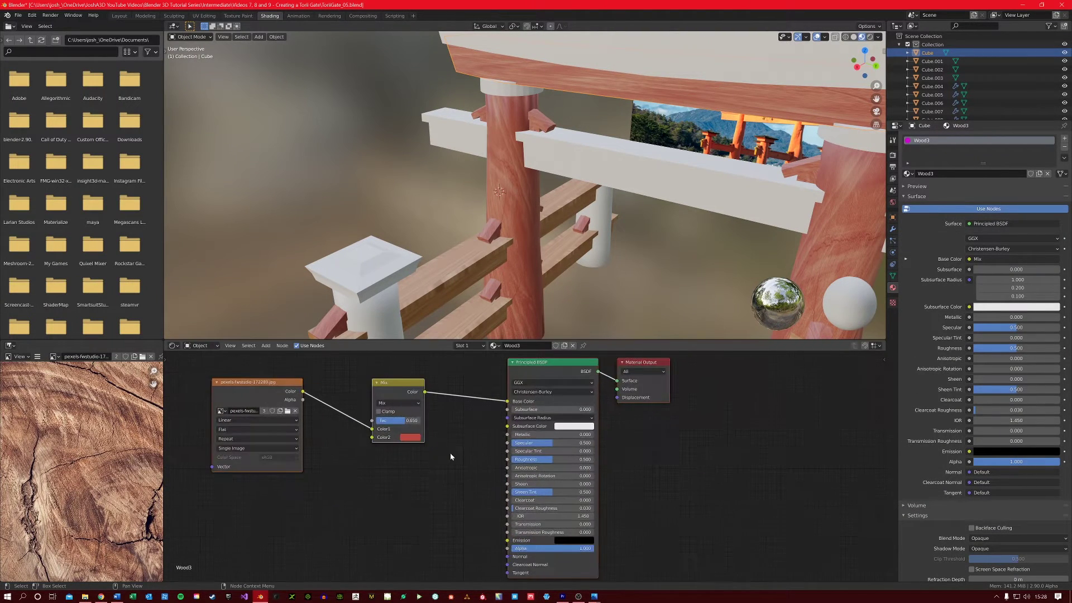
Darken the mix node's second colour to orange-red, then return to Layout
{"action": "left_click", "coordinate": [494, 460]}
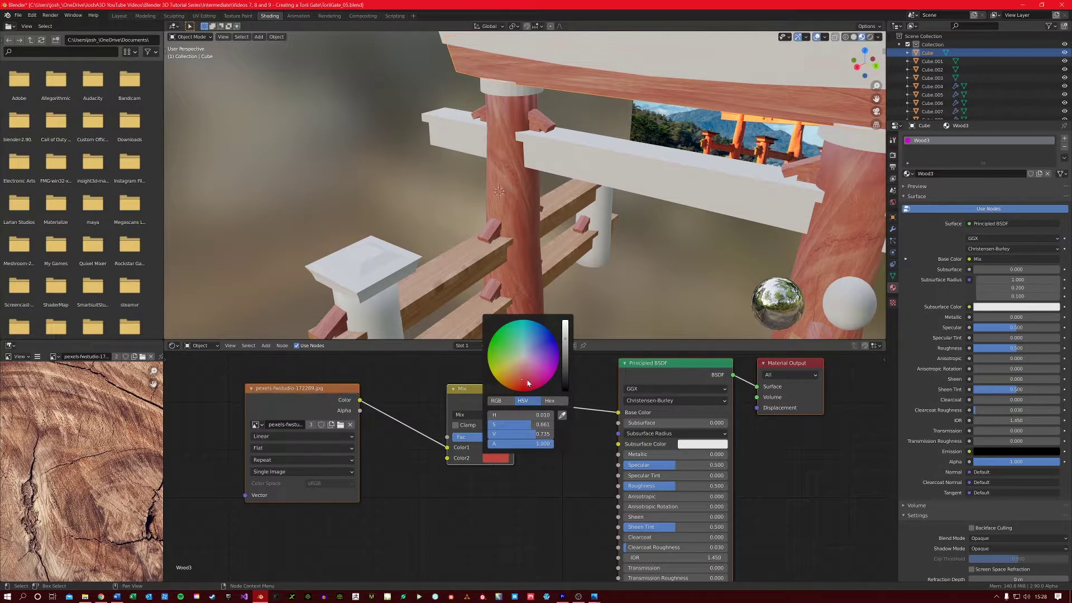
{"action": "left_click_drag", "start_coordinate": [525, 381], "coordinate": [516, 388]}
{"action": "mouse_move", "coordinate": [565, 360]}
{"action": "left_mouse_down"}
{"action": "mouse_move", "coordinate": [519, 386]}
{"action": "mouse_move", "coordinate": [565, 355]}
{"action": "left_mouse_up"}
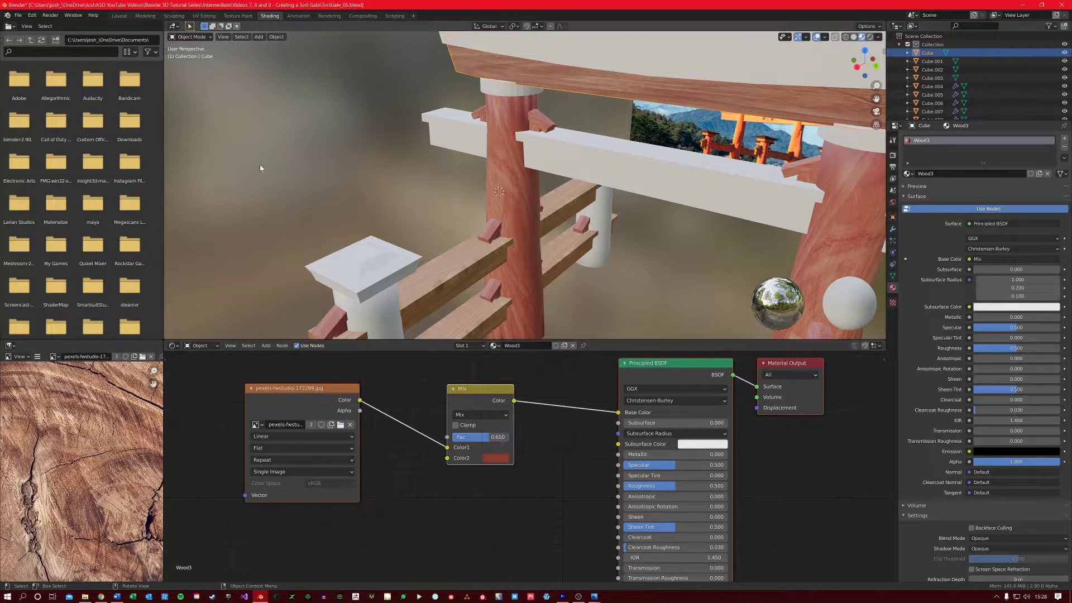
{"action": "scroll", "coordinate": [293, 206], "scroll_direction": "down", "scroll_amount": 5}
{"action": "scroll", "coordinate": [466, 135], "scroll_direction": "up", "scroll_amount": 5}
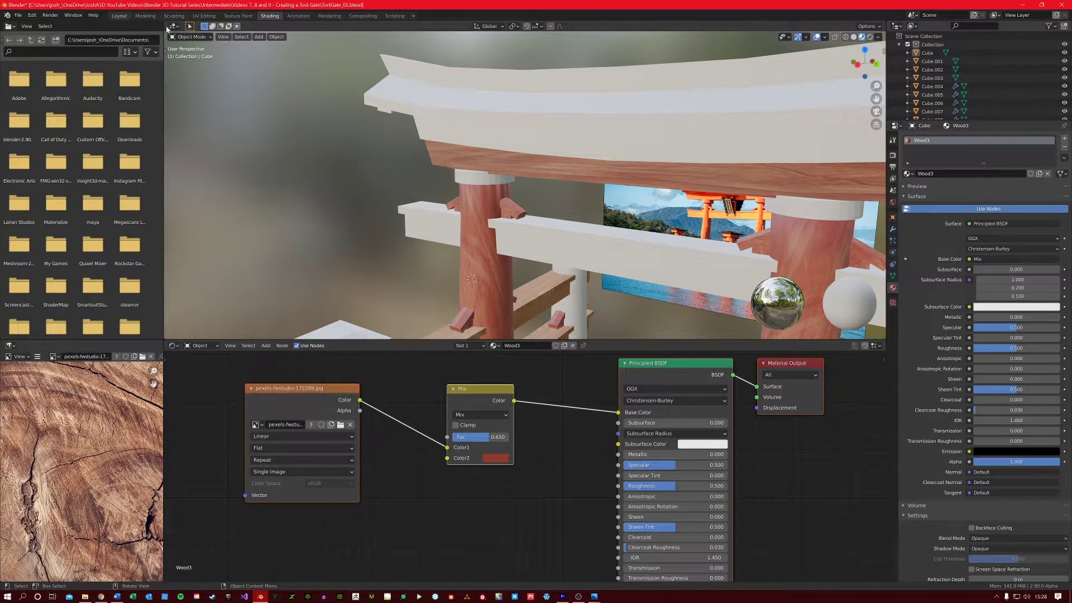
{"action": "left_click", "coordinate": [119, 16]}
{"action": "scroll", "coordinate": [528, 171], "scroll_direction": "up", "scroll_amount": 5}
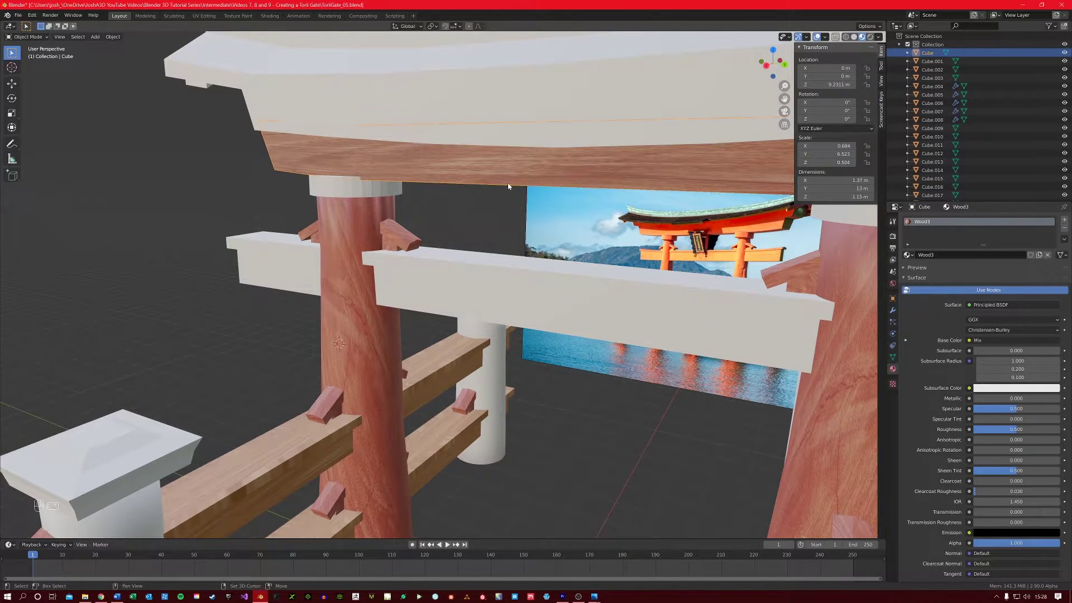
Apply the Wood3 material to the roof's lower tier
{"action": "middle_click_drag", "start_coordinate": [509, 187], "coordinate": [542, 222], "text": "shift"}
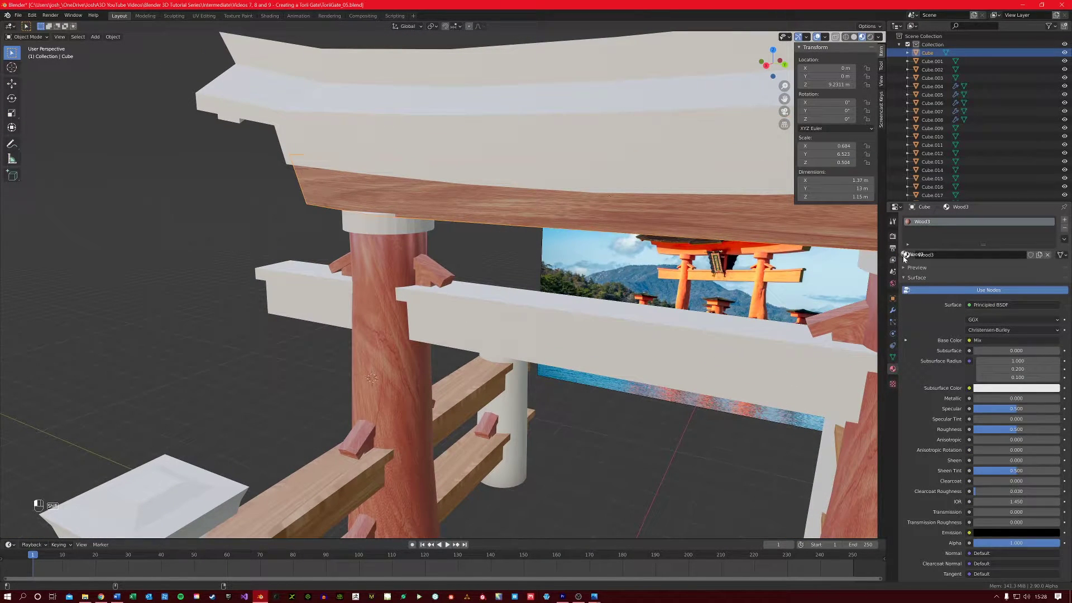
{"action": "left_click_drag", "start_coordinate": [904, 256], "coordinate": [354, 155]}
{"action": "scroll", "coordinate": [329, 201], "scroll_direction": "down", "scroll_amount": 4}
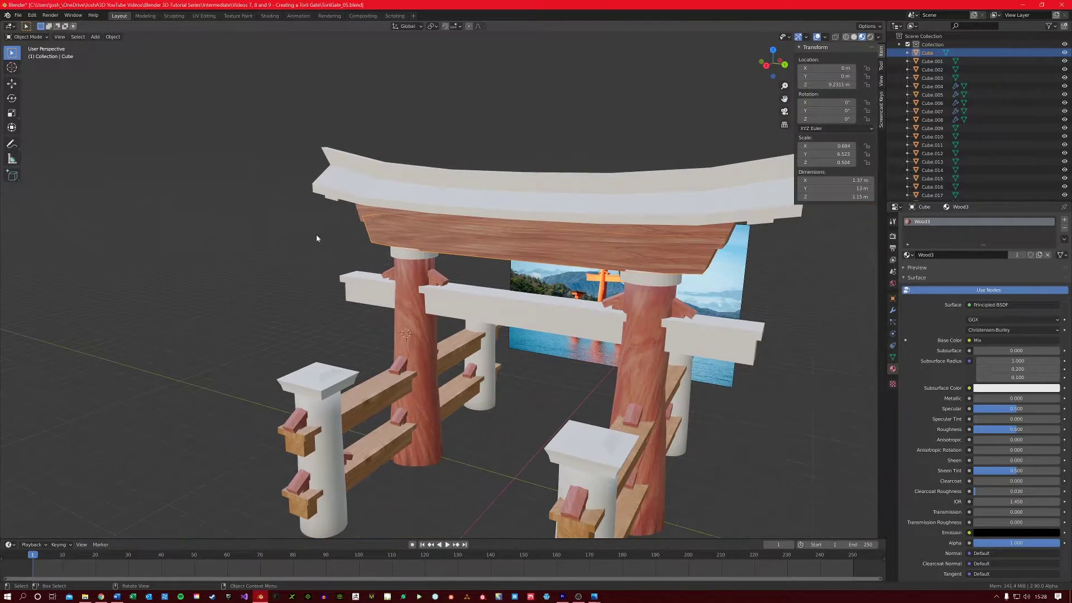
{"action": "left_click", "coordinate": [302, 246]}
{"action": "mouse_move", "coordinate": [302, 246]}
{"action": "middle_mouse_down"}
{"action": "mouse_move", "coordinate": [372, 252]}
{"action": "mouse_move", "coordinate": [299, 259]}
{"action": "middle_mouse_up"}
{"action": "scroll", "coordinate": [299, 259], "scroll_direction": "up", "scroll_amount": 3}
Apply the Wood material to the white left front post
{"action": "left_click", "coordinate": [478, 279]}
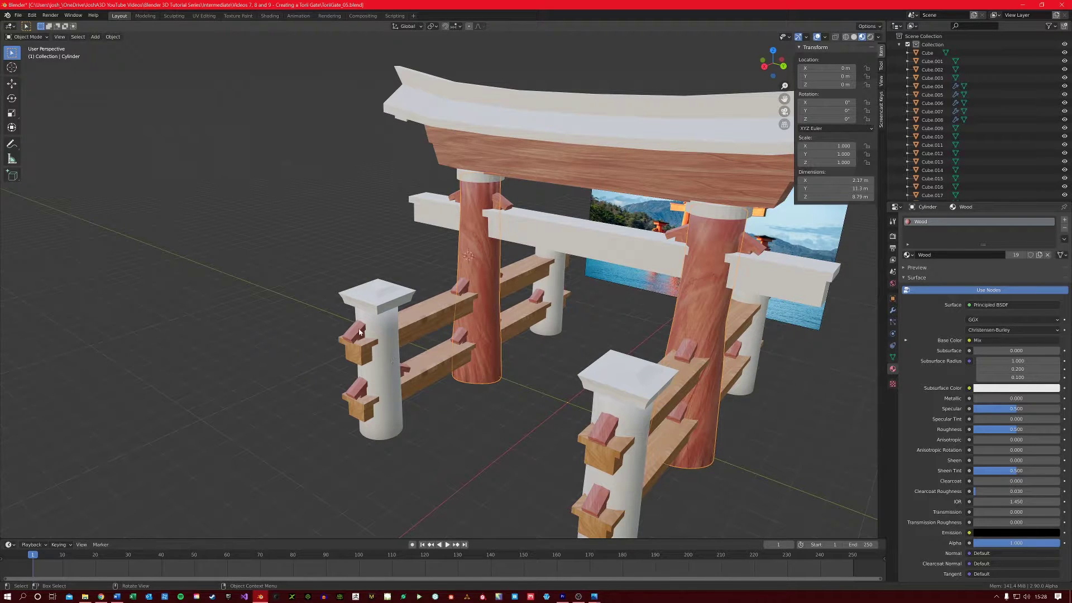
{"action": "key", "text": "shift"}
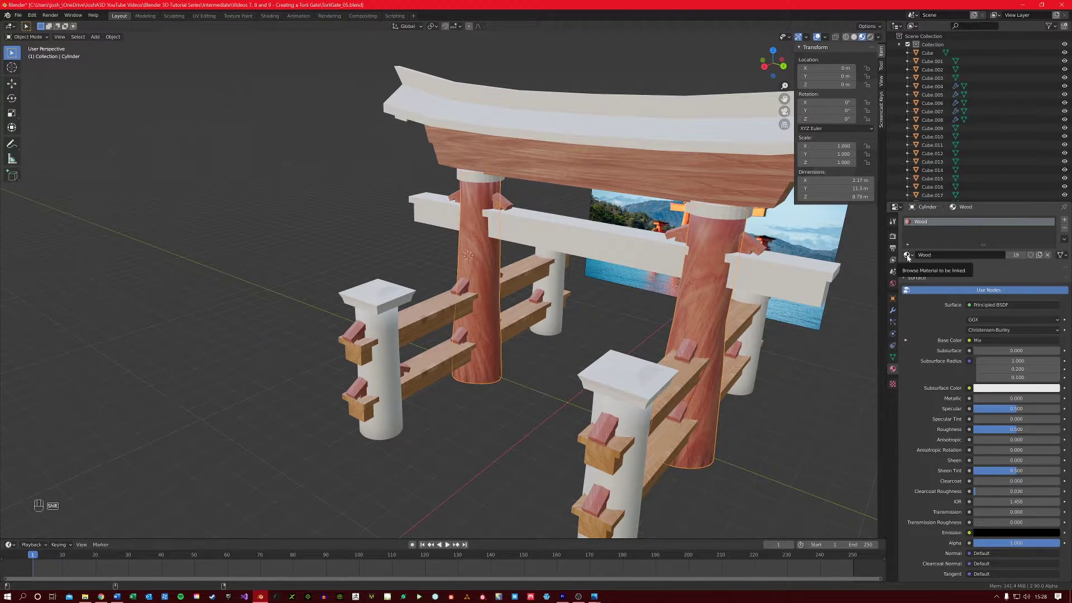
{"action": "left_click_drag", "start_coordinate": [908, 255], "coordinate": [387, 370]}
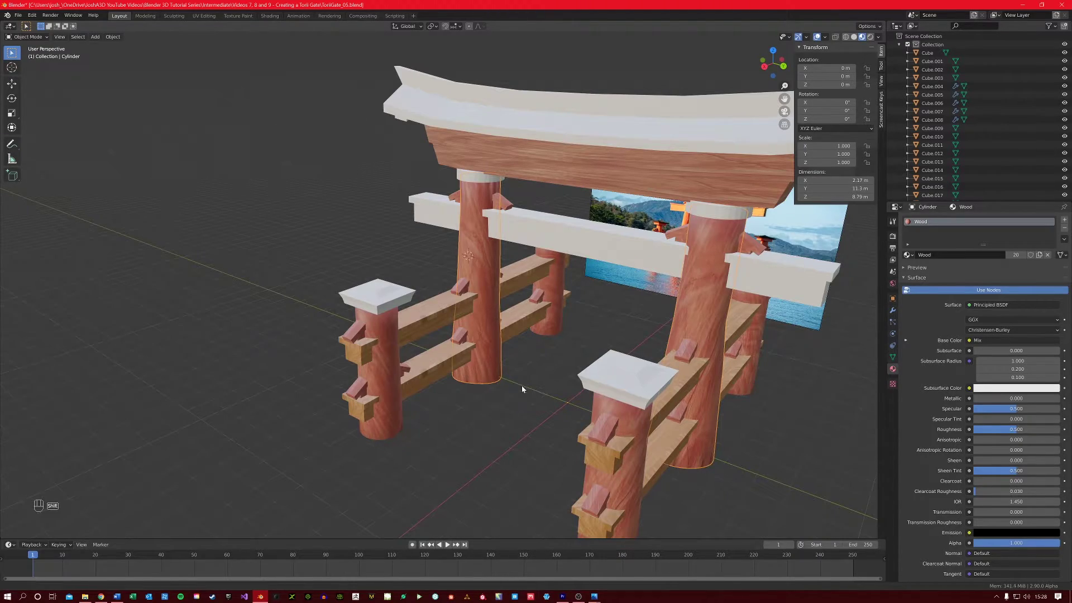
{"action": "middle_click_drag", "start_coordinate": [478, 407], "coordinate": [505, 357]}
{"action": "scroll", "coordinate": [472, 344], "scroll_direction": "down", "scroll_amount": 5}
Apply Wood2 to the post piece and the white lower crossbeam
{"action": "left_click", "coordinate": [505, 357]}
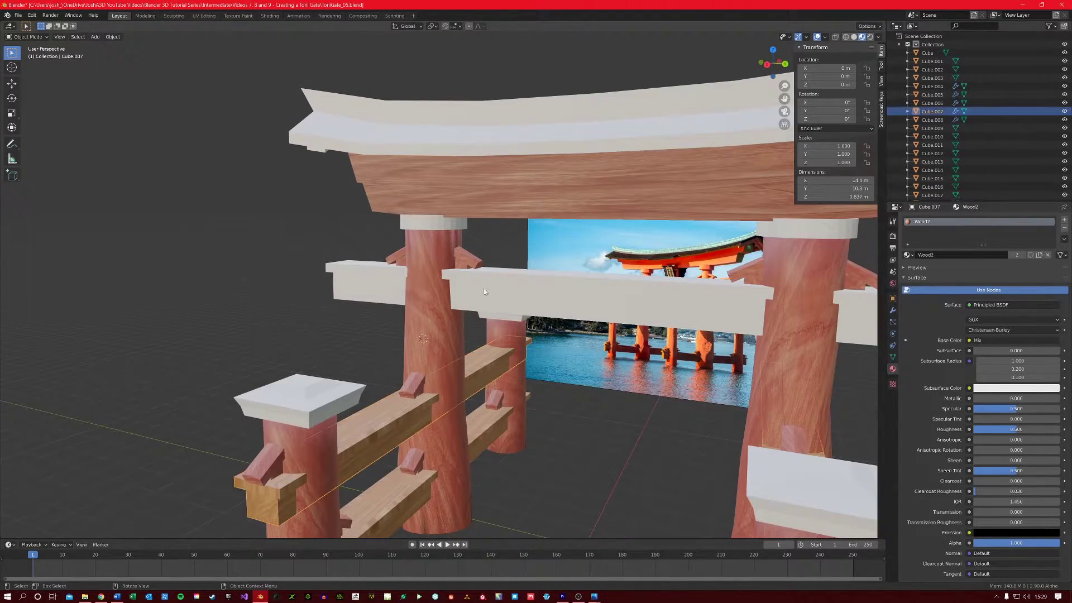
{"action": "middle_click_drag", "start_coordinate": [493, 284], "coordinate": [524, 302], "text": "shift"}
{"action": "left_click_drag", "start_coordinate": [913, 255], "coordinate": [445, 248]}
{"action": "middle_click_drag", "start_coordinate": [445, 248], "coordinate": [485, 296]}
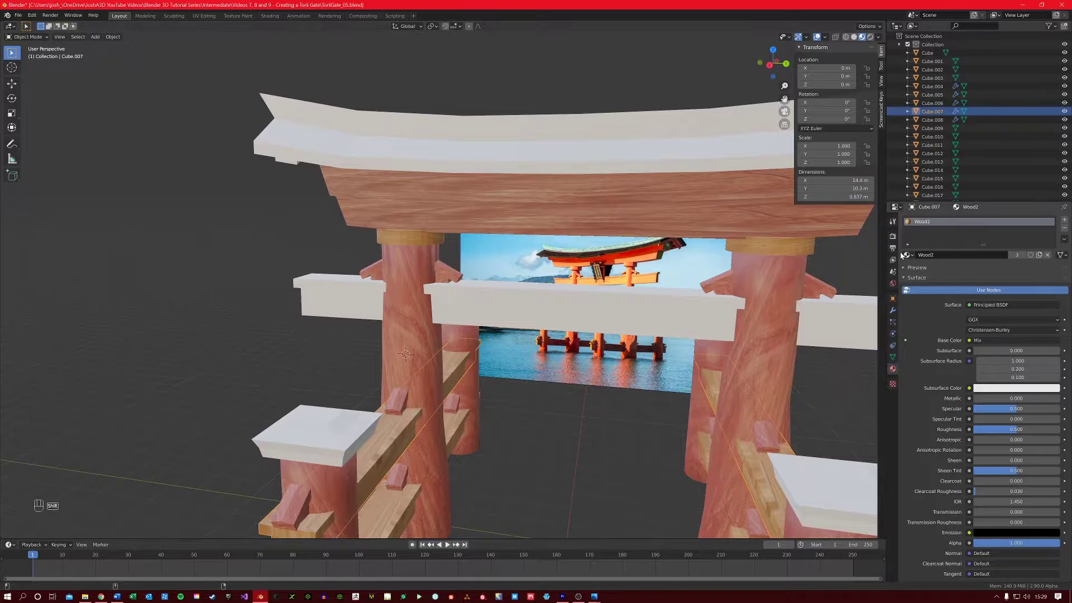
{"action": "left_click_drag", "start_coordinate": [903, 255], "coordinate": [494, 306]}
{"action": "scroll", "coordinate": [494, 306], "scroll_direction": "down", "scroll_amount": 4}
{"action": "middle_click_drag", "start_coordinate": [494, 306], "coordinate": [510, 344]}
{"action": "left_click", "coordinate": [531, 357]}
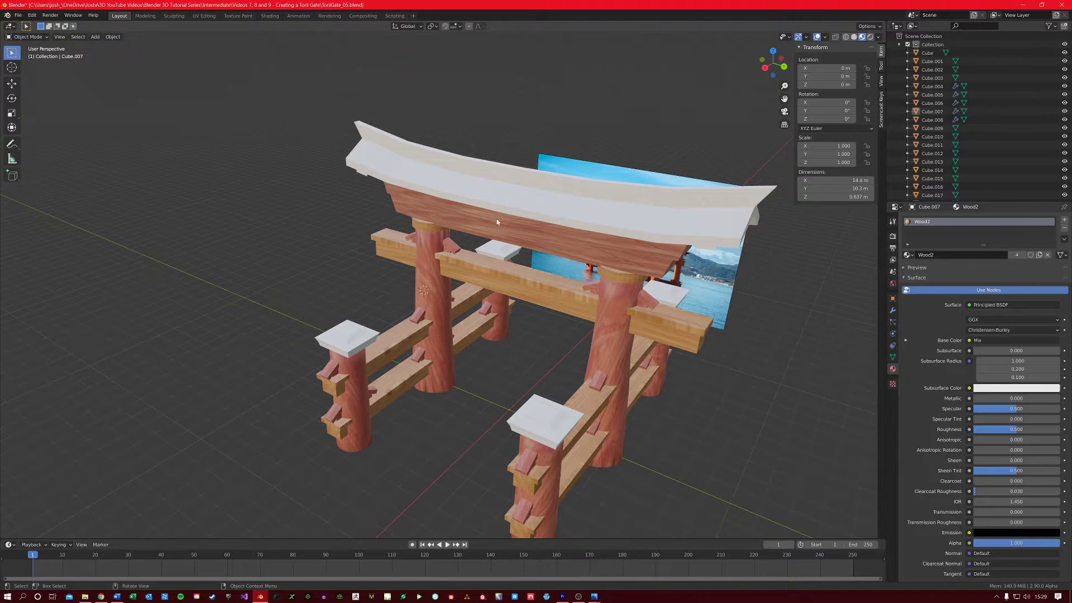
Give the roof top Cube.002 a new material named Roof and view its nodes in Shading
{"action": "left_click", "coordinate": [499, 192]}
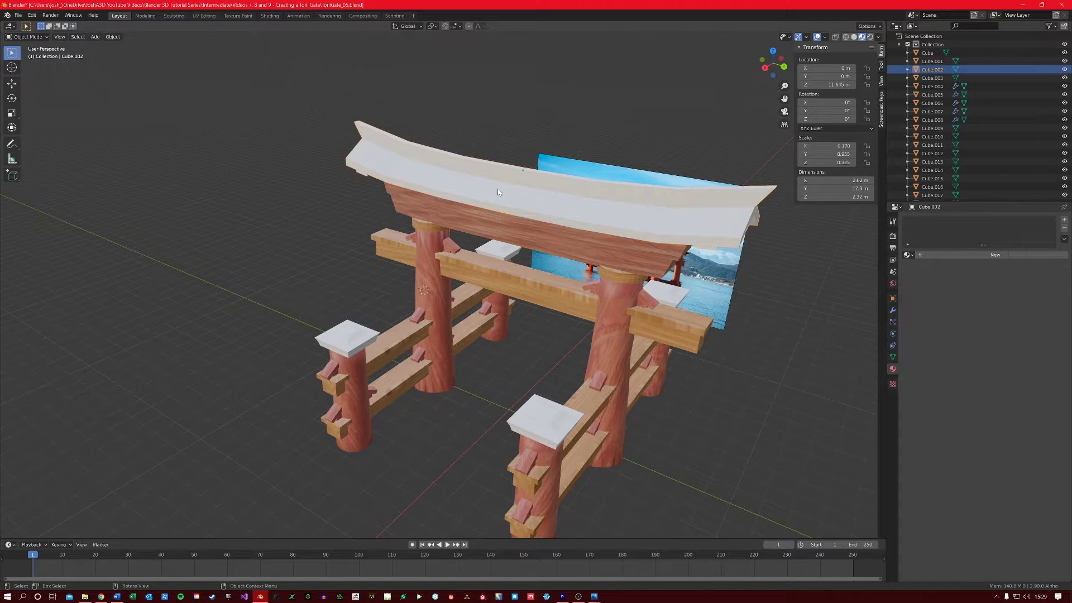
{"action": "left_click", "coordinate": [943, 256]}
{"action": "type", "text": "R"}
{"action": "key", "text": "Return"}
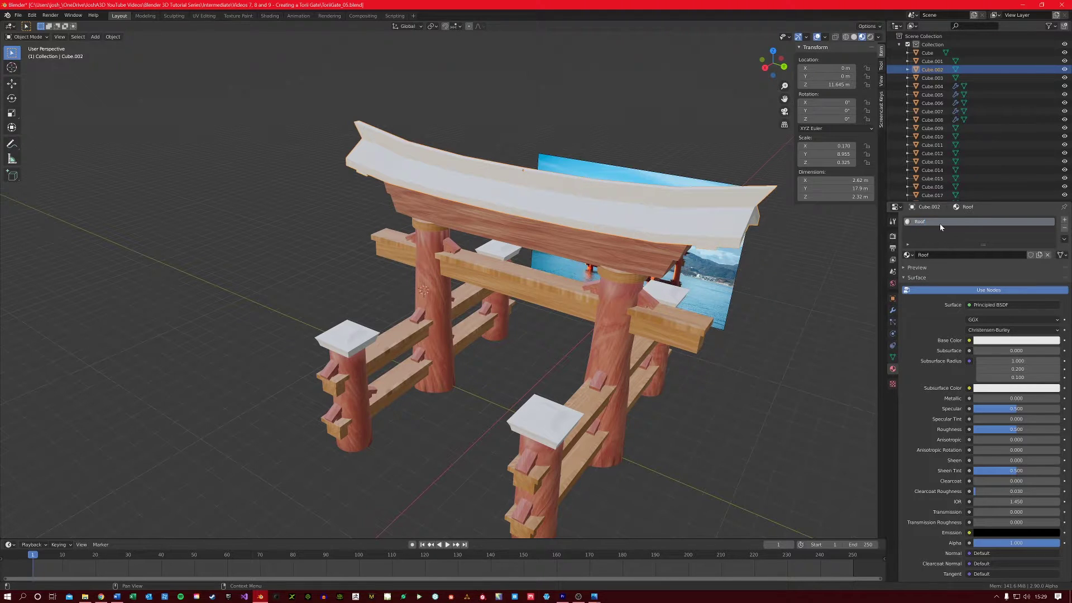
{"action": "left_click", "coordinate": [275, 19]}
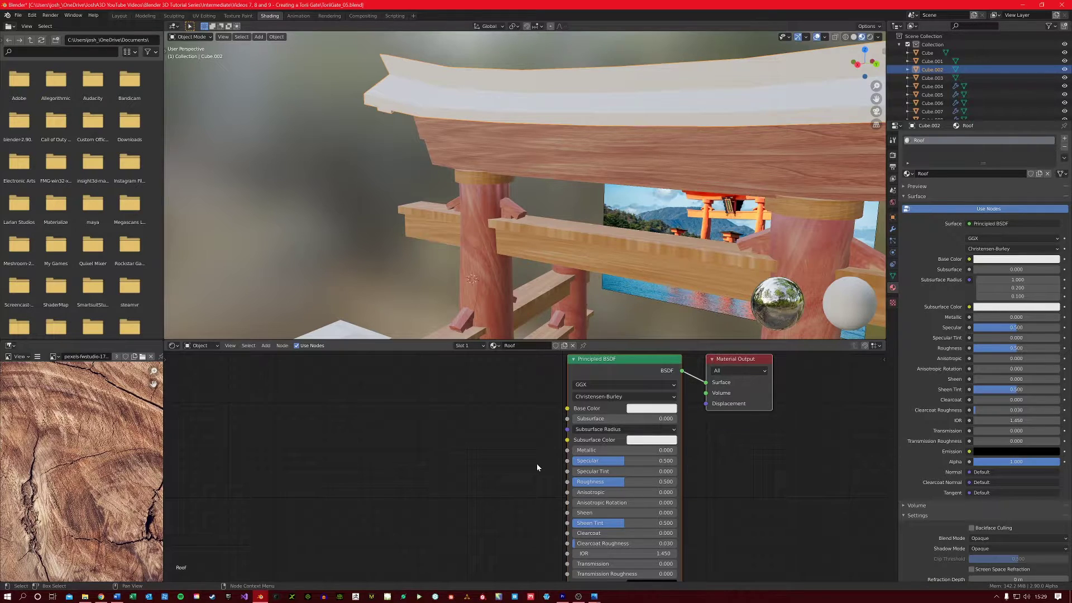
{"action": "scroll", "coordinate": [402, 435], "scroll_direction": "down", "scroll_amount": 1}
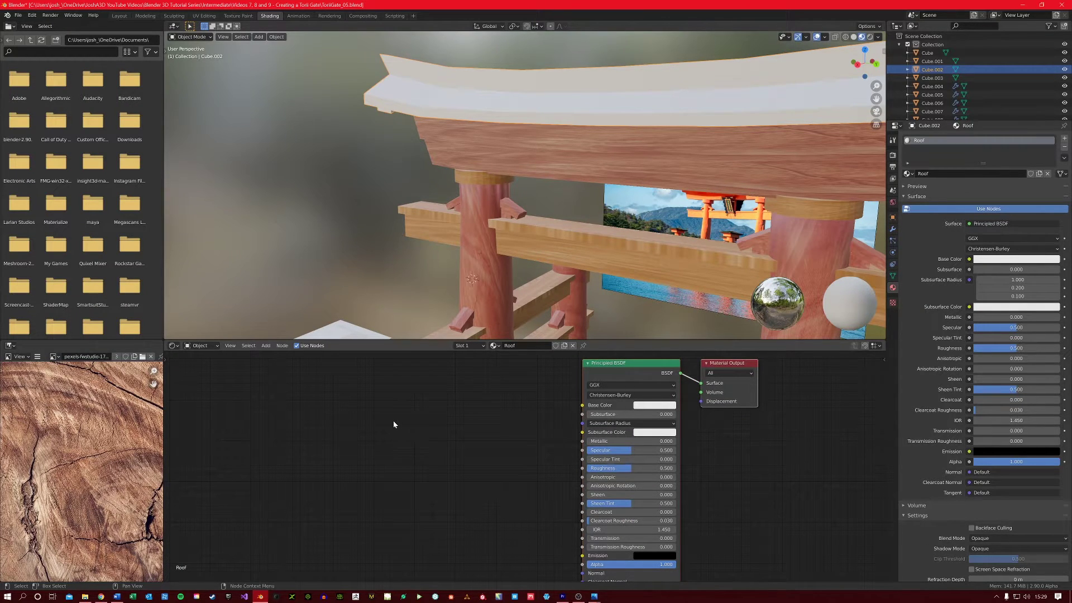
Add a Brick Texture node and connect its Color to the Principled BSDF Base Color
{"action": "key", "text": "shift+a"}
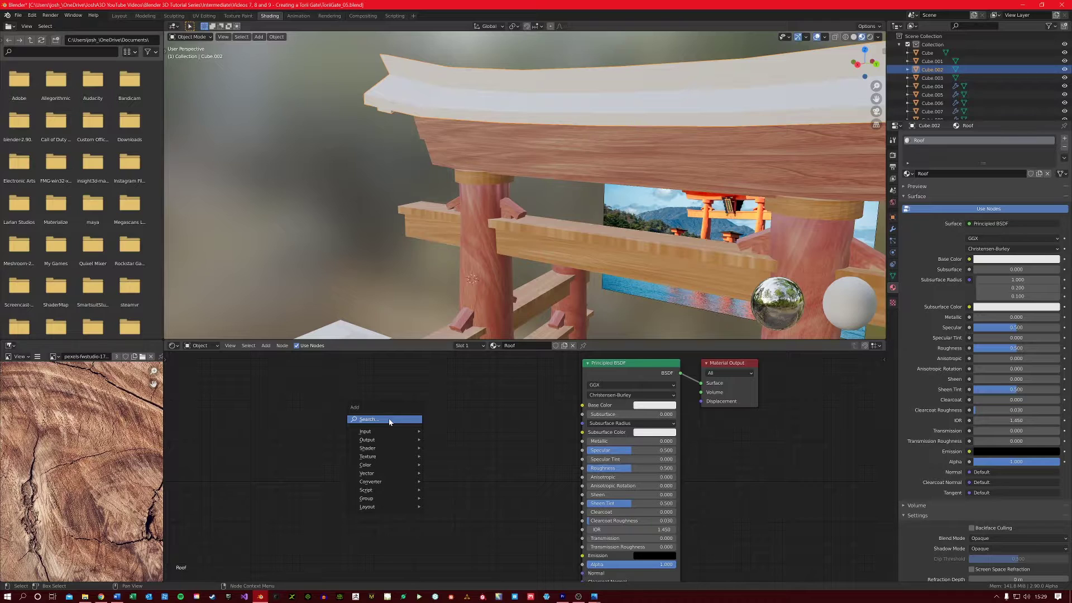
{"action": "left_click", "coordinate": [389, 420]}
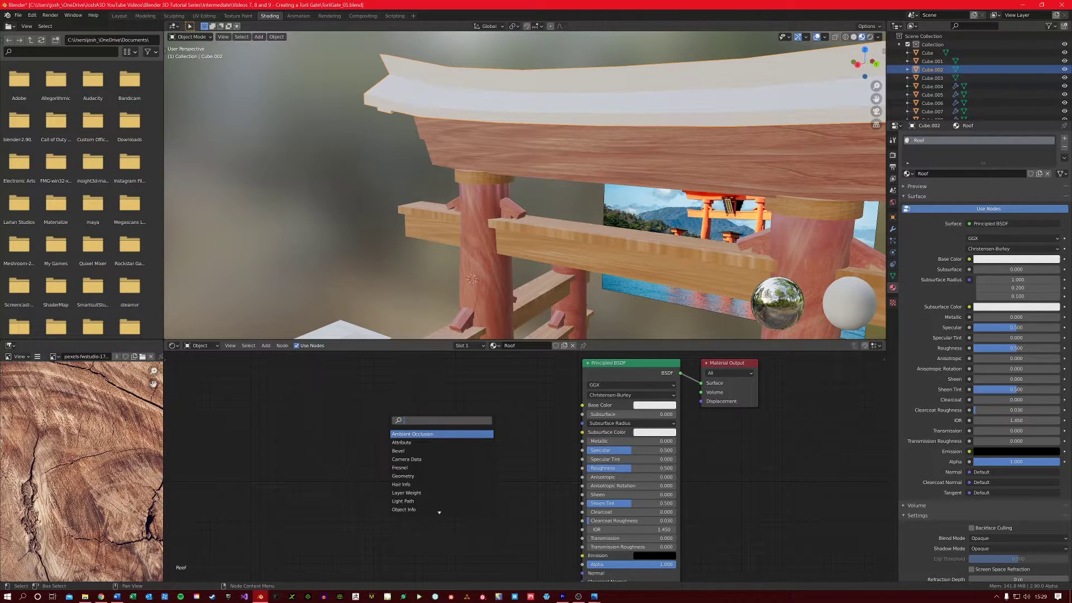
{"action": "type", "text": "brick"}
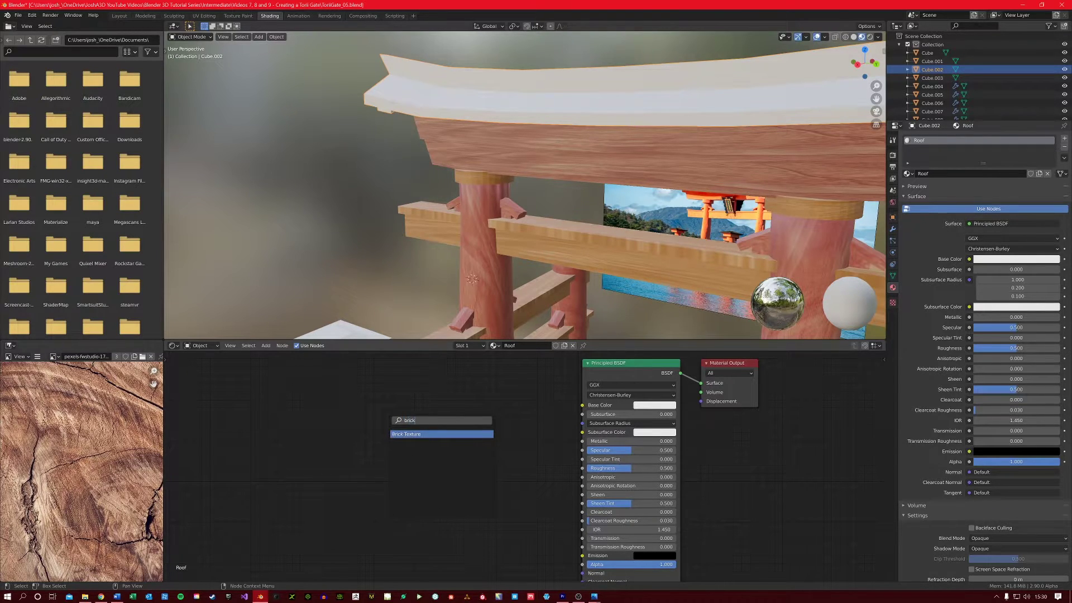
{"action": "key", "text": "Return"}
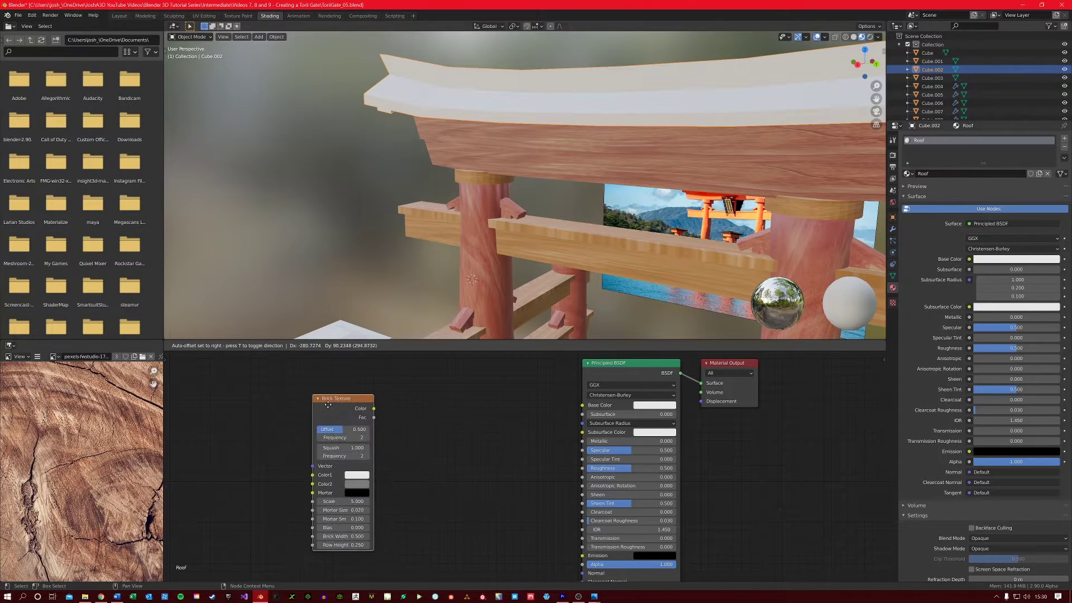
{"action": "left_click", "coordinate": [309, 393]}
{"action": "middle_click_drag", "start_coordinate": [419, 428], "coordinate": [430, 435]}
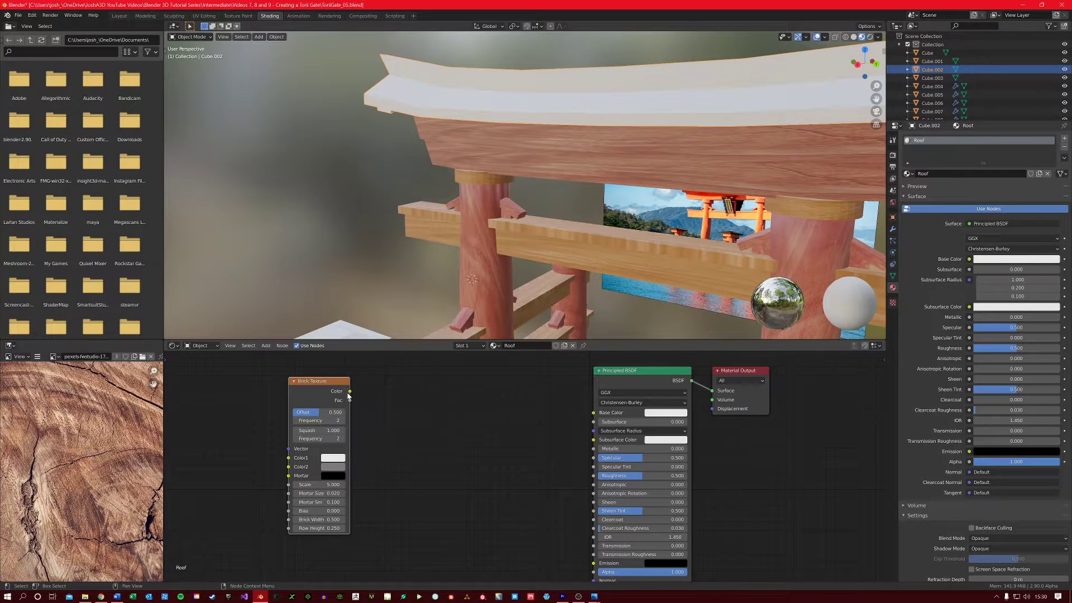
{"action": "left_click_drag", "start_coordinate": [350, 391], "coordinate": [593, 414]}
{"action": "scroll", "coordinate": [513, 238], "scroll_direction": "down", "scroll_amount": 4}
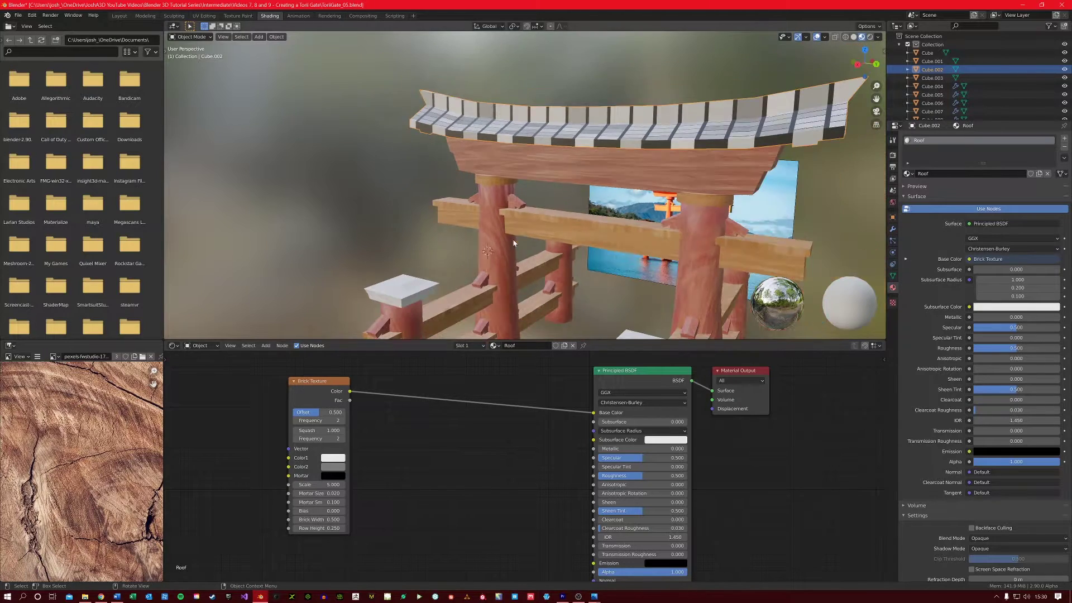
{"action": "scroll", "coordinate": [566, 227], "scroll_direction": "down", "scroll_amount": 2}
{"action": "middle_click_drag", "start_coordinate": [558, 230], "coordinate": [515, 226]}
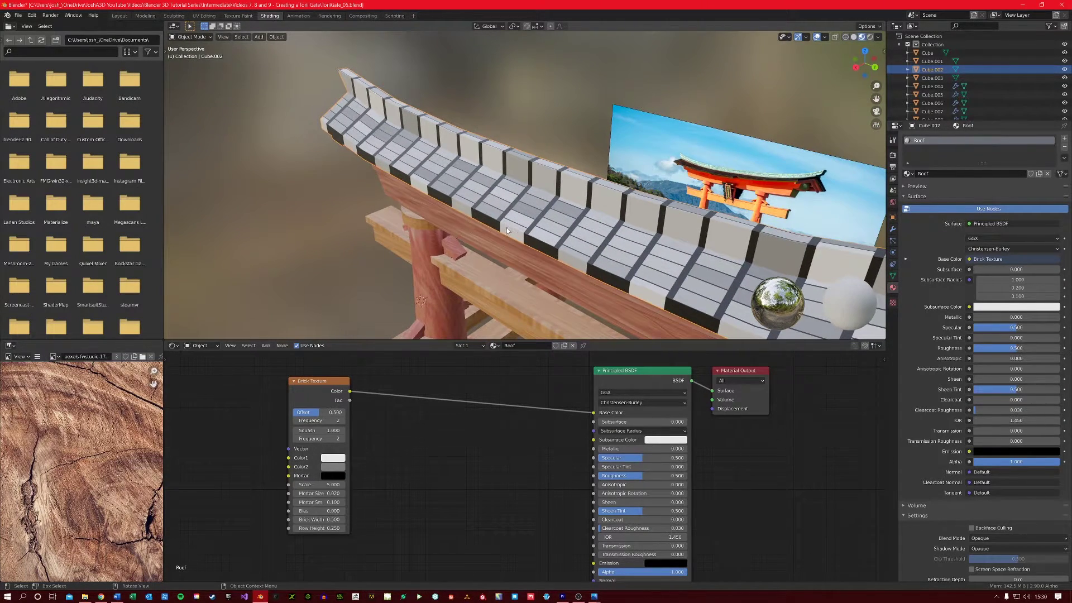
{"action": "middle_click_drag", "start_coordinate": [369, 471], "coordinate": [389, 455]}
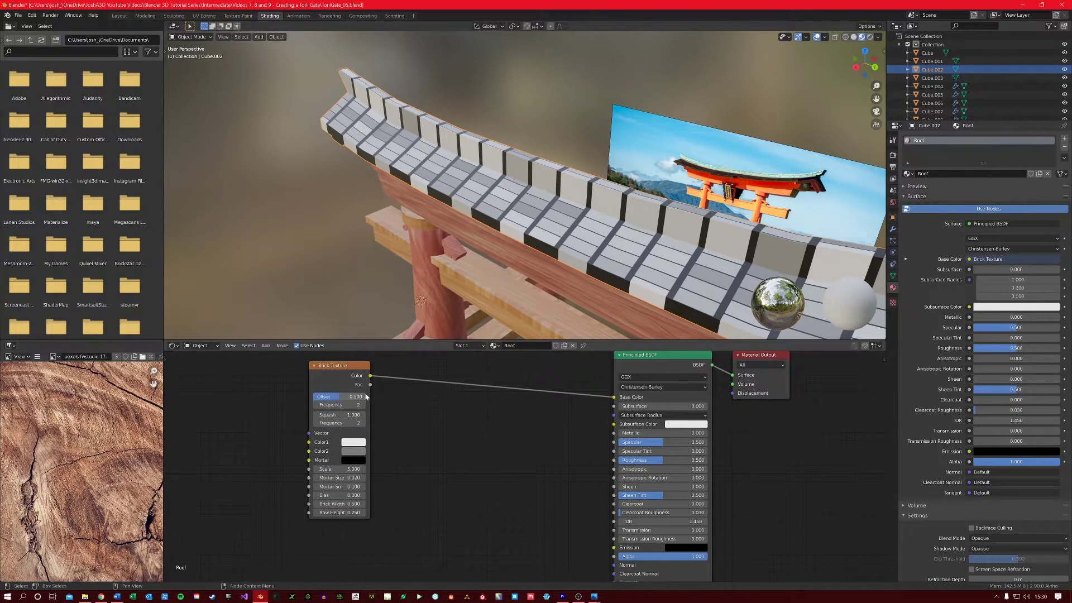
Set the brick Offset to 0, Brick Width to 0.5 and Row Height to 0.09
{"action": "left_click_drag", "start_coordinate": [350, 398], "coordinate": [313, 398]}
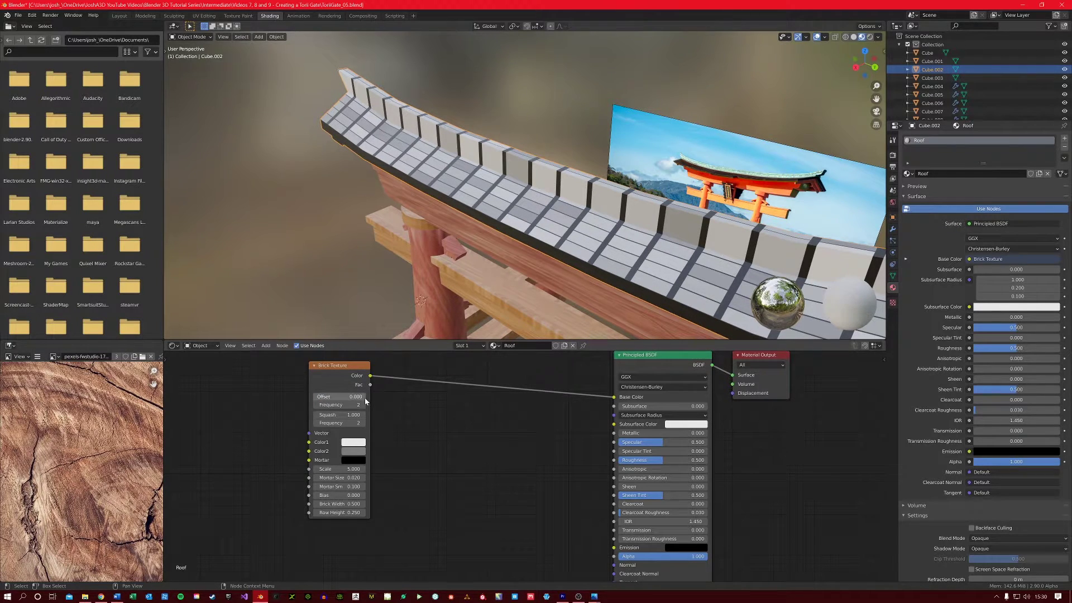
{"action": "left_click", "coordinate": [338, 503]}
{"action": "type", "text": "0.5"}
{"action": "key", "text": "BackSpace"}
{"action": "key", "text": "BackSpace"}
{"action": "type", "text": ".5"}
{"action": "key", "text": "Return"}
{"action": "left_click", "coordinate": [344, 512]}
{"action": "type", "text": "0.09"}
{"action": "key", "text": "Return"}
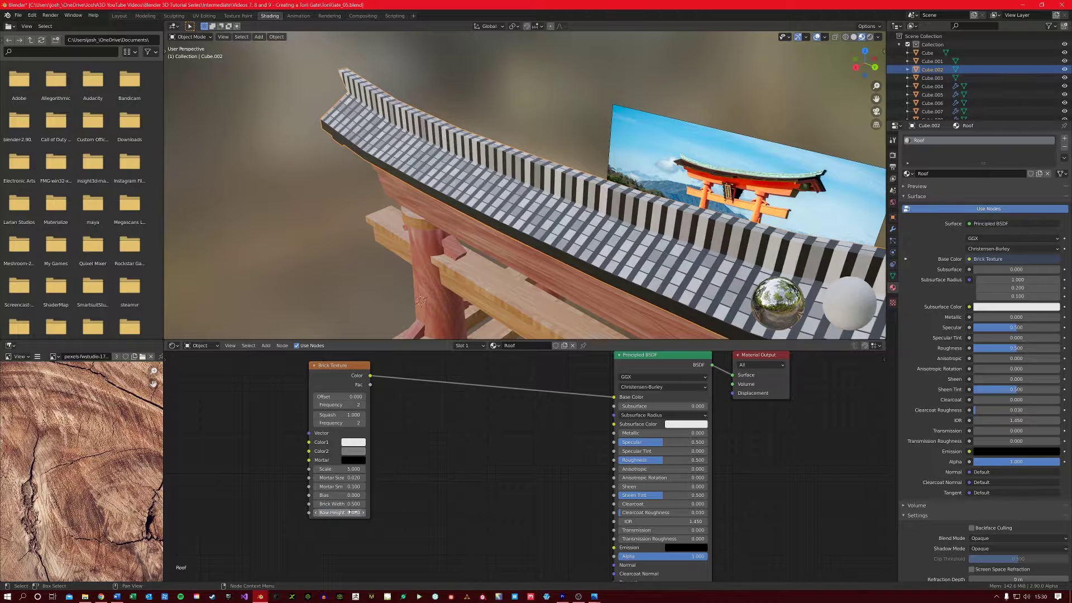
Set brick Scale to 3.8, Mortar Size to 0.02 and Mortar Smooth to 0.9
{"action": "left_click", "coordinate": [337, 468]}
{"action": "type", "text": "3.8"}
{"action": "key", "text": "Return"}
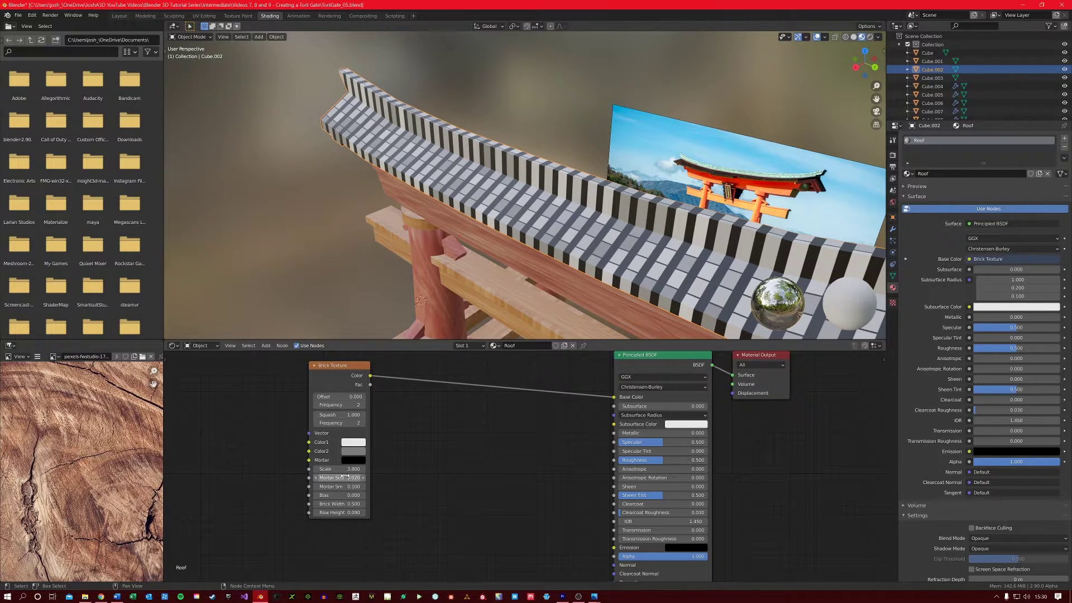
{"action": "left_click", "coordinate": [346, 478]}
{"action": "type", "text": "0.02"}
{"action": "key", "text": "Return"}
{"action": "left_click", "coordinate": [339, 486]}
{"action": "type", "text": "0.9"}
{"action": "key", "text": "Return"}
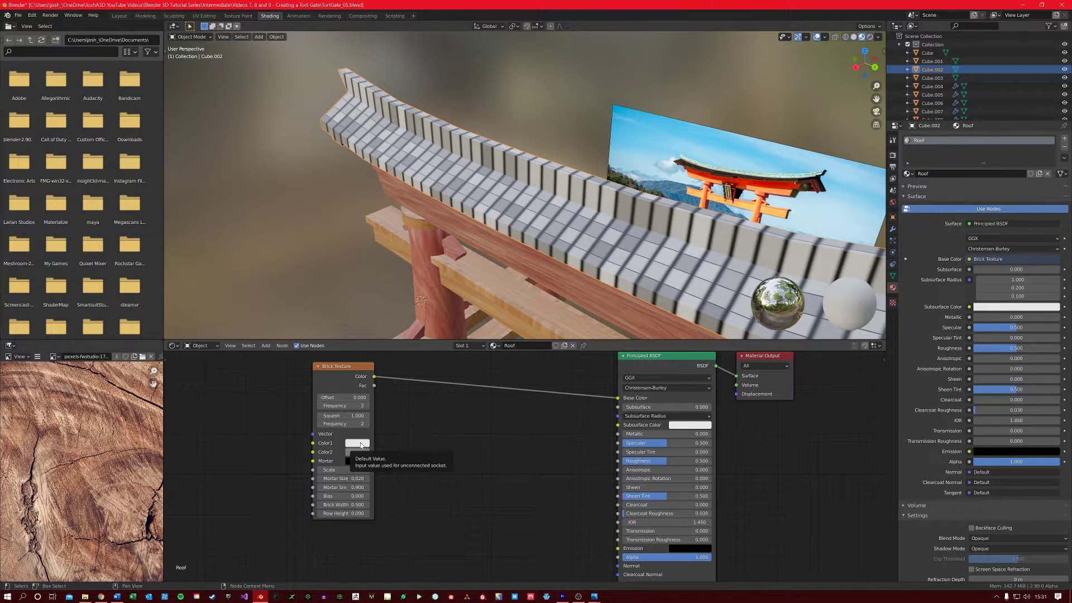
Set the first brick colour to a dark saturated green and the second to teal
{"action": "left_click", "coordinate": [361, 445]}
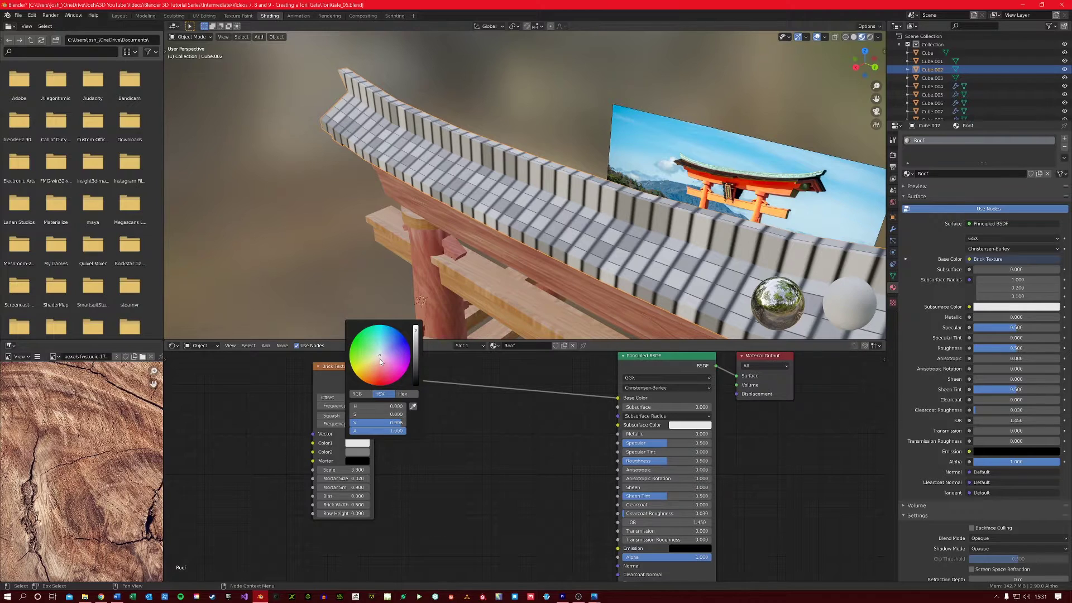
{"action": "left_click", "coordinate": [363, 352]}
{"action": "left_click_drag", "start_coordinate": [363, 352], "coordinate": [352, 356]}
{"action": "mouse_move", "coordinate": [415, 341]}
{"action": "left_mouse_down"}
{"action": "mouse_move", "coordinate": [415, 370]}
{"action": "mouse_move", "coordinate": [416, 351]}
{"action": "mouse_move", "coordinate": [357, 341]}
{"action": "mouse_move", "coordinate": [370, 328]}
{"action": "left_mouse_up"}
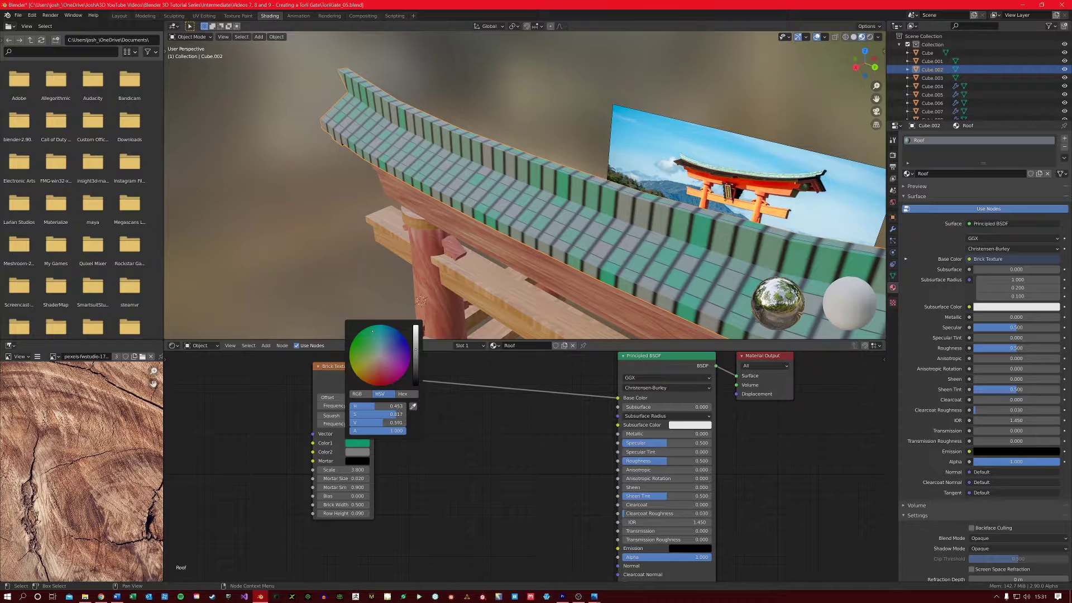
{"action": "left_click", "coordinate": [354, 452]}
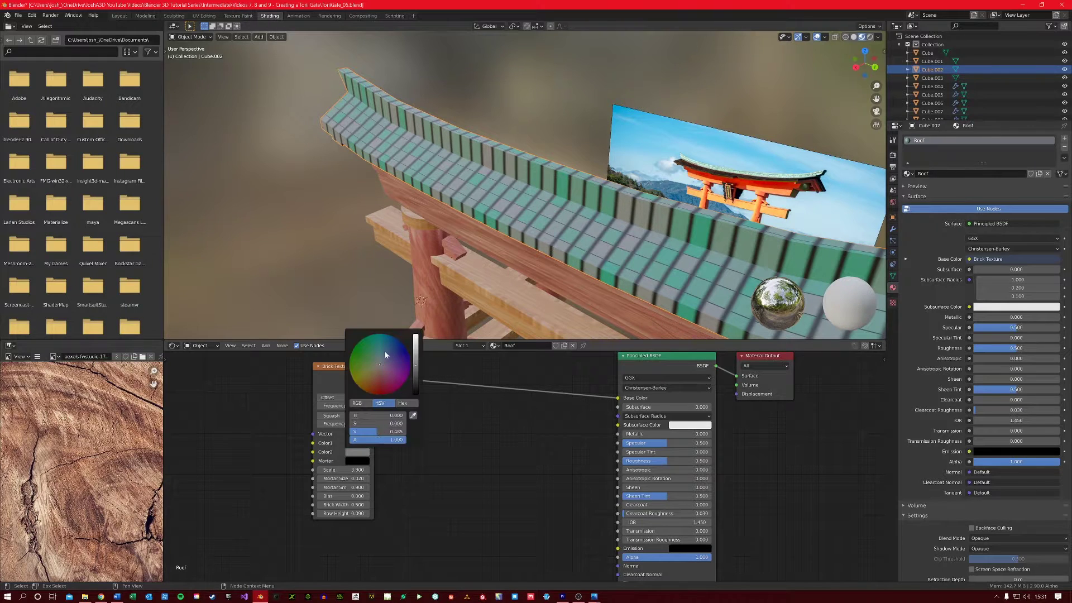
{"action": "mouse_move", "coordinate": [382, 355]}
{"action": "left_mouse_down"}
{"action": "mouse_move", "coordinate": [372, 343]}
{"action": "mouse_move", "coordinate": [415, 368]}
{"action": "left_mouse_up"}
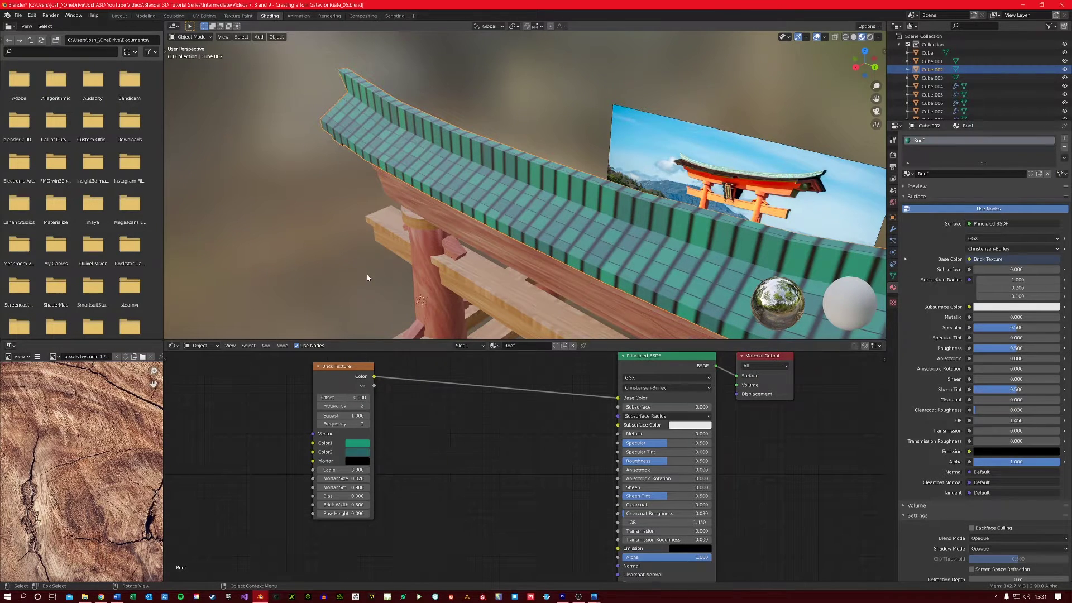
{"action": "scroll", "coordinate": [363, 271], "scroll_direction": "down", "scroll_amount": 5}
{"action": "scroll", "coordinate": [363, 271], "scroll_direction": "up", "scroll_amount": 3}
{"action": "mouse_move", "coordinate": [363, 271]}
{"action": "middle_mouse_down"}
{"action": "mouse_move", "coordinate": [388, 257]}
{"action": "mouse_move", "coordinate": [358, 272]}
{"action": "middle_mouse_up"}
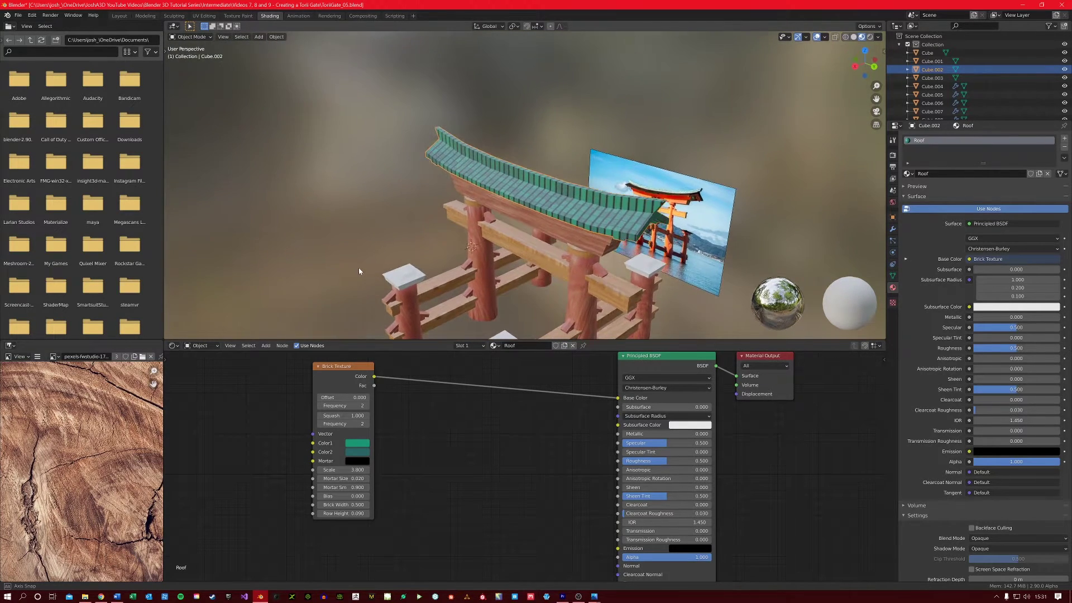
{"action": "scroll", "coordinate": [358, 271], "scroll_direction": "up", "scroll_amount": 6}
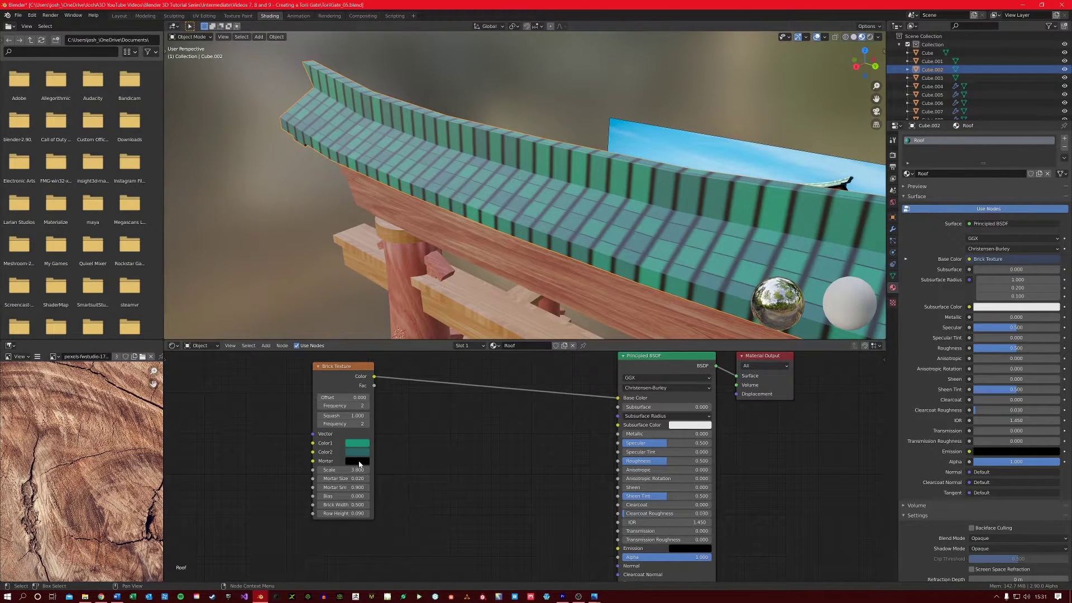
Lighten the mortar colour from black to dark grey and inspect the whole gate
{"action": "left_click", "coordinate": [359, 463]}
{"action": "mouse_move", "coordinate": [418, 397]}
{"action": "left_mouse_down"}
{"action": "mouse_move", "coordinate": [416, 371]}
{"action": "mouse_move", "coordinate": [416, 394]}
{"action": "left_mouse_up"}
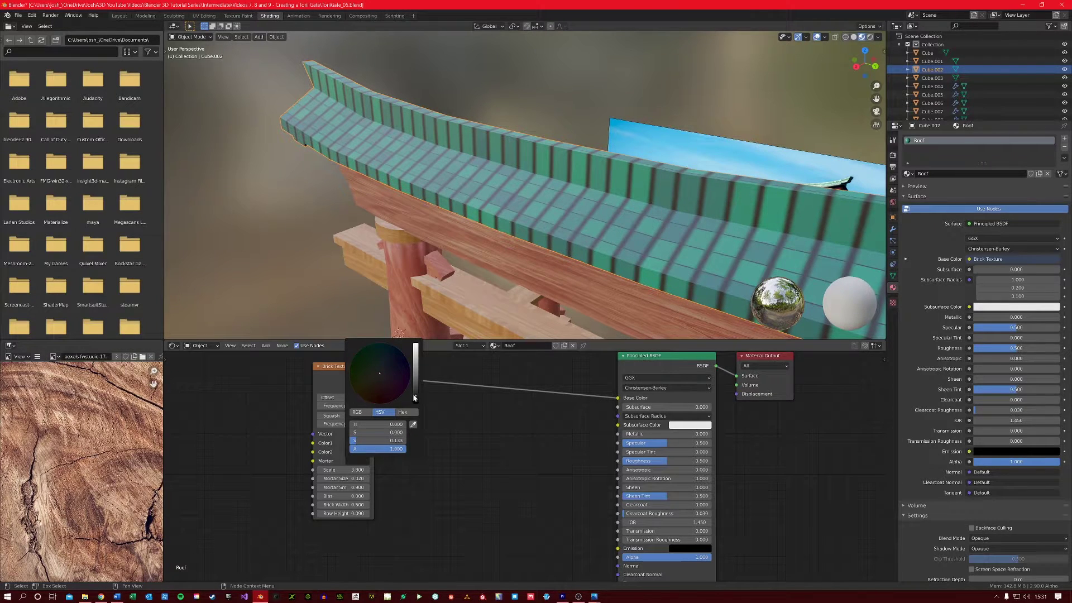
{"action": "scroll", "coordinate": [292, 262], "scroll_direction": "down", "scroll_amount": 5}
{"action": "middle_click_drag", "start_coordinate": [292, 262], "coordinate": [449, 248]}
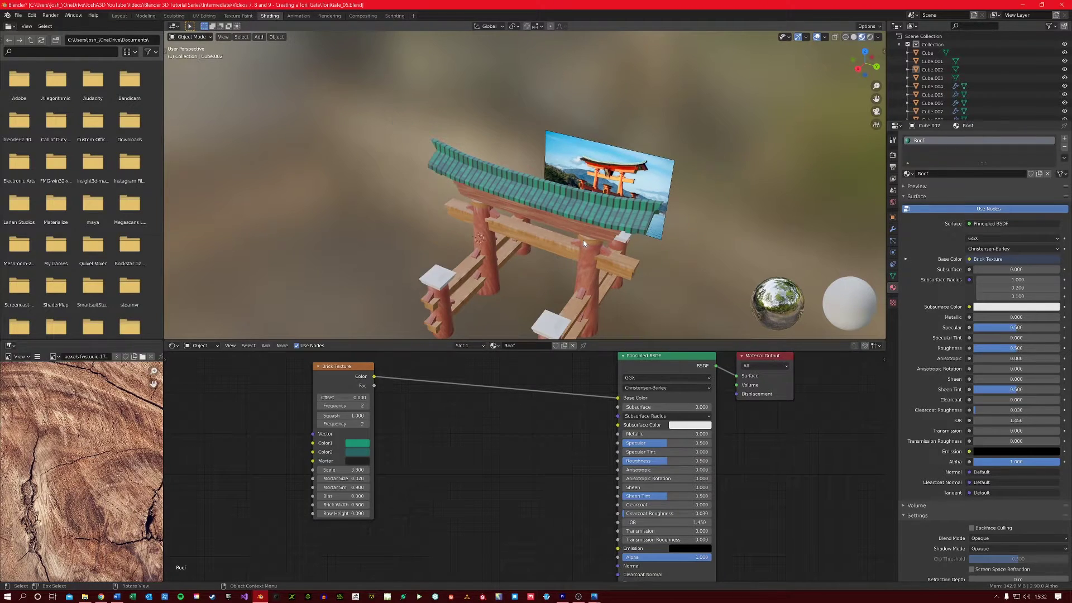
{"action": "scroll", "coordinate": [582, 240], "scroll_direction": "up", "scroll_amount": 3}
{"action": "scroll", "coordinate": [582, 239], "scroll_direction": "down", "scroll_amount": 3}
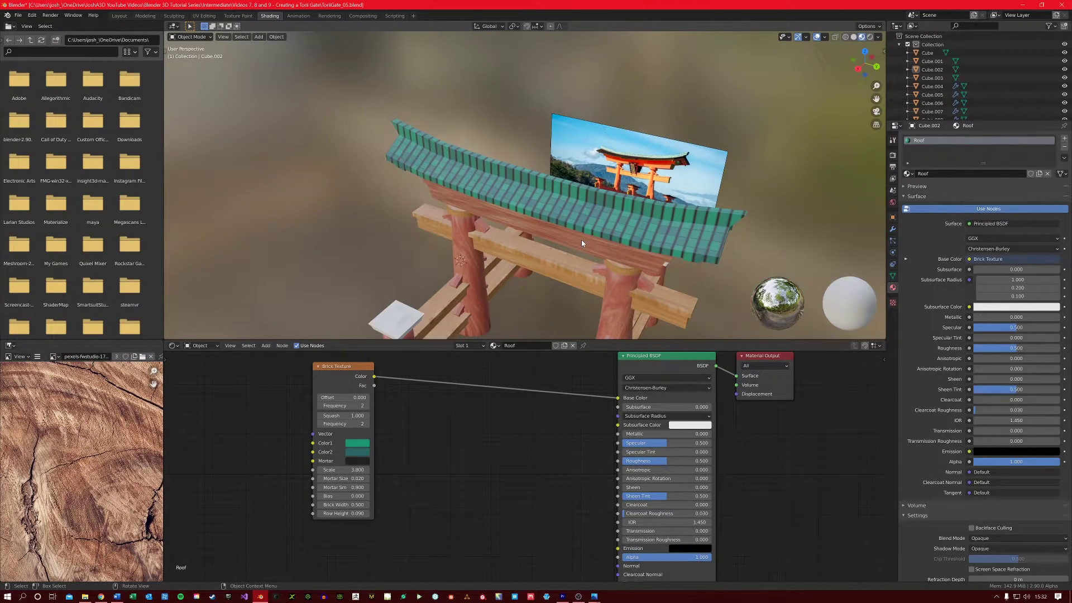
{"action": "middle_click_drag", "start_coordinate": [581, 240], "coordinate": [511, 221]}
{"action": "scroll", "coordinate": [497, 182], "scroll_direction": "up", "scroll_amount": 3}
Add a Bump node to the roof material and connect its Normal output to the shader's Normal
{"action": "scroll", "coordinate": [497, 182], "scroll_direction": "down", "scroll_amount": 4}
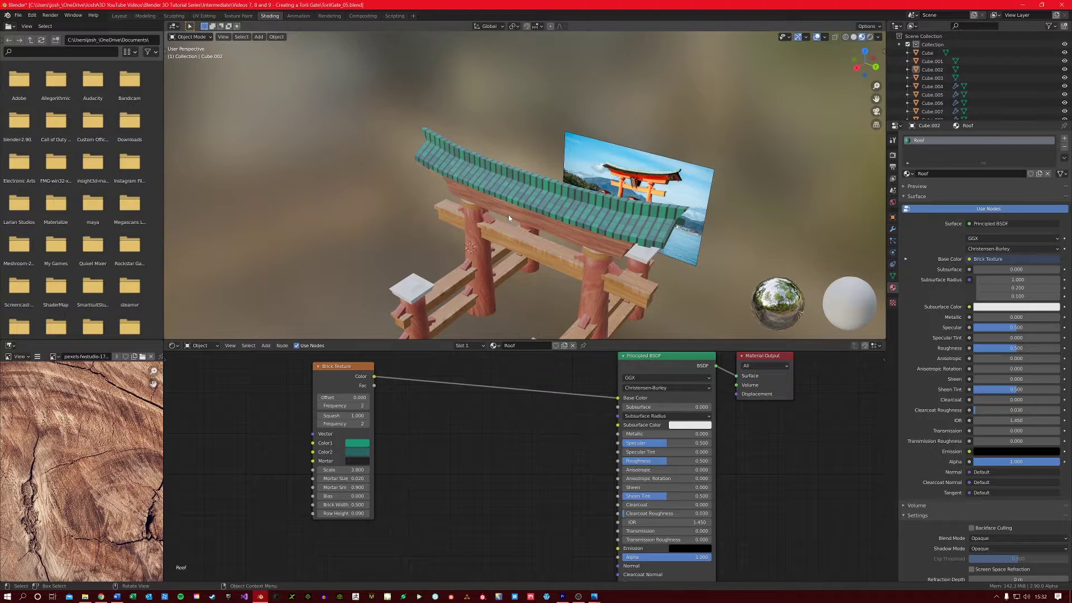
{"action": "middle_click_drag", "start_coordinate": [469, 478], "coordinate": [474, 449]}
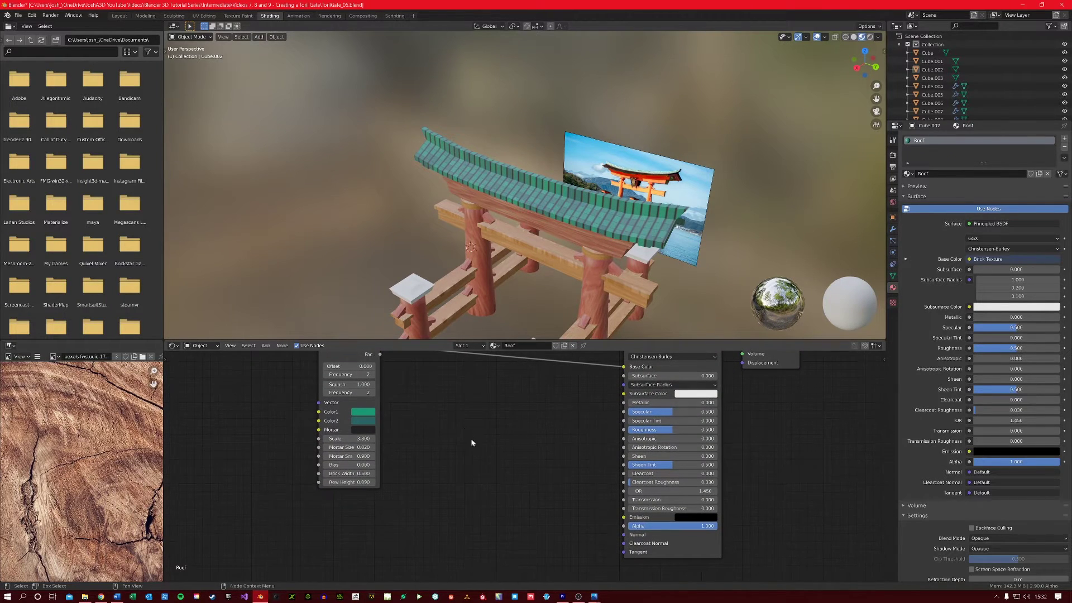
{"action": "key", "text": "shift+a"}
{"action": "left_click", "coordinate": [477, 458]}
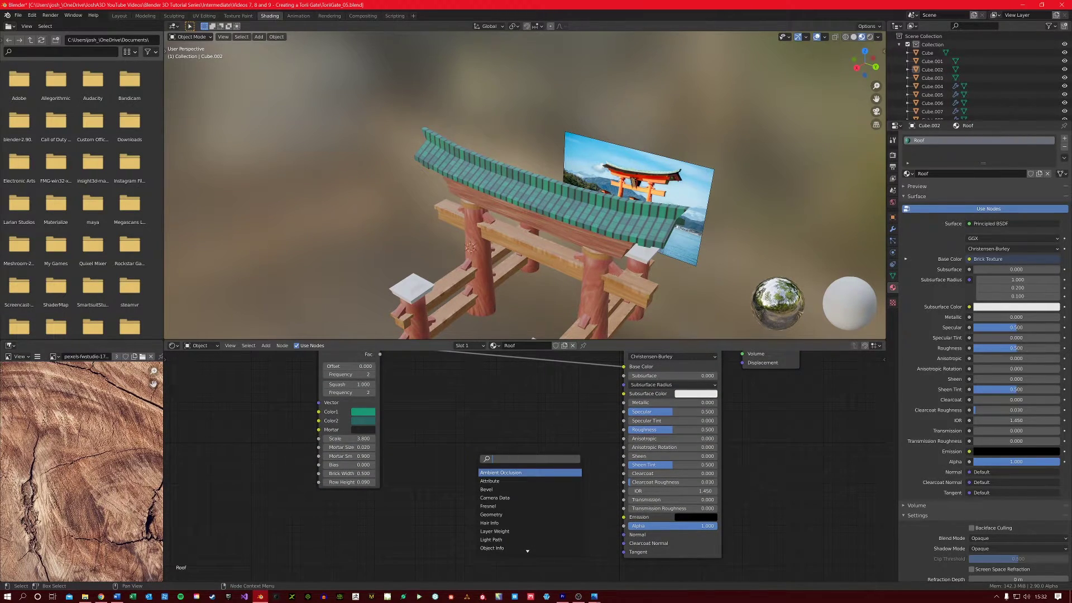
{"action": "type", "text": "bump"}
{"action": "key", "text": "Return"}
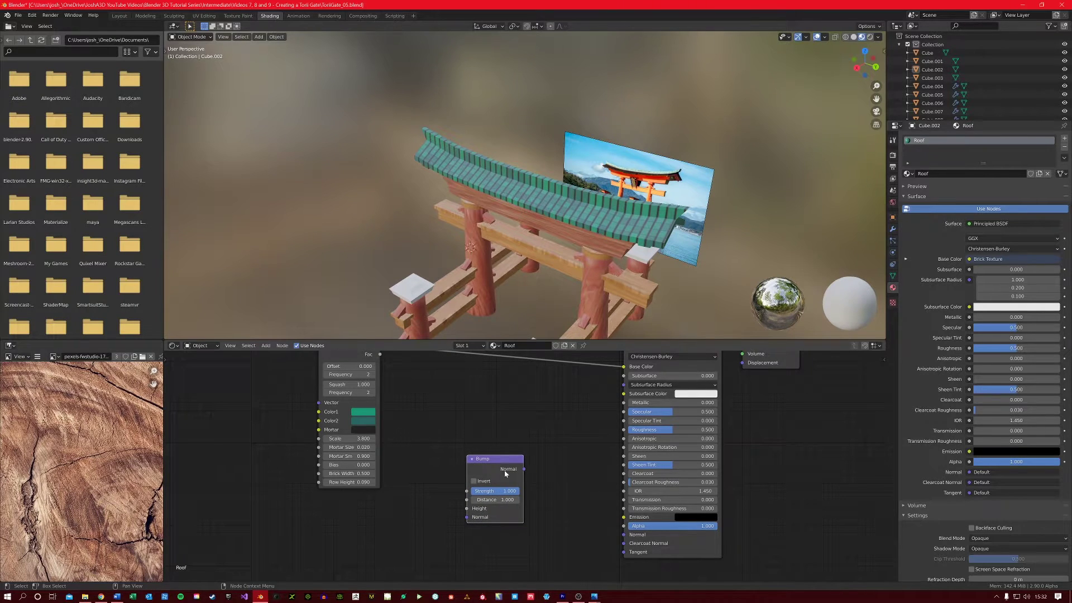
{"action": "left_click_drag", "start_coordinate": [524, 468], "coordinate": [625, 536]}
{"action": "left_click_drag", "start_coordinate": [485, 463], "coordinate": [524, 470]}
{"action": "middle_click_drag", "start_coordinate": [525, 470], "coordinate": [503, 495]}
Link the Brick Texture Fac to the Bump Height and lower Strength to 0.572
{"action": "scroll", "coordinate": [533, 204], "scroll_direction": "up", "scroll_amount": 4}
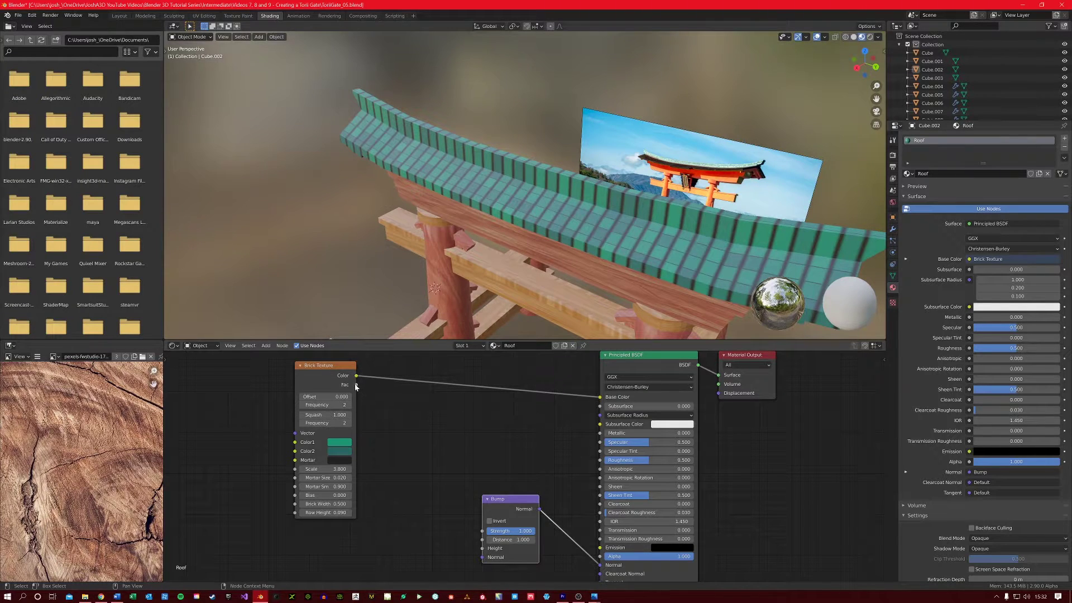
{"action": "left_click", "coordinate": [355, 386]}
{"action": "left_click_drag", "start_coordinate": [356, 386], "coordinate": [379, 397]}
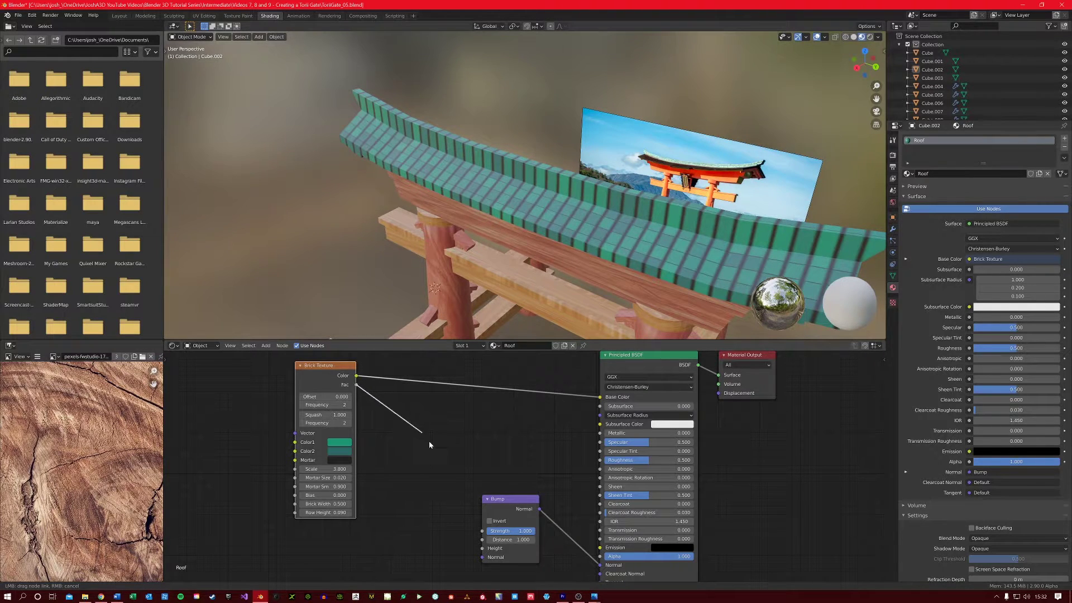
{"action": "left_click_drag", "start_coordinate": [431, 448], "coordinate": [482, 548]}
{"action": "middle_click_drag", "start_coordinate": [497, 300], "coordinate": [444, 236]}
{"action": "left_click_drag", "start_coordinate": [521, 531], "coordinate": [505, 531]}
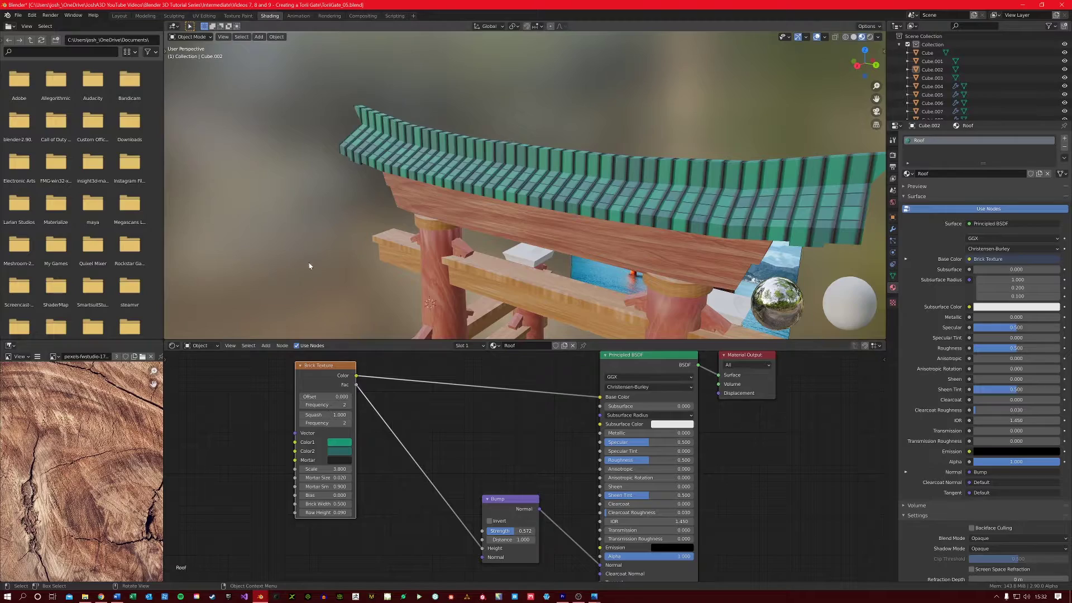
{"action": "middle_click_drag", "start_coordinate": [315, 257], "coordinate": [429, 171]}
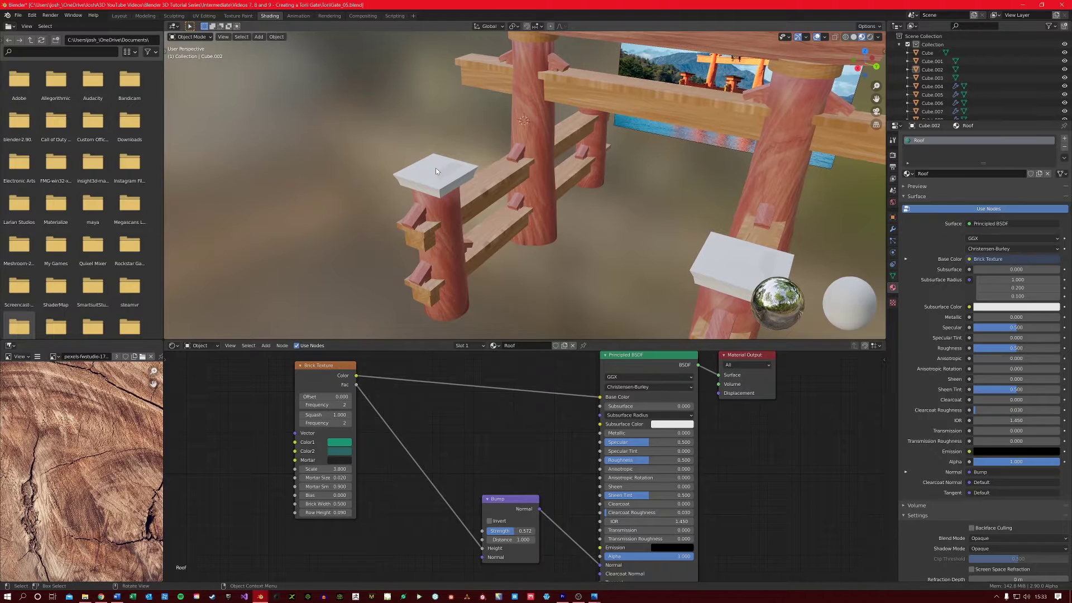
Give the white post cap a new material named Roof2 and delete its default nodes
{"action": "scroll", "coordinate": [425, 387], "scroll_direction": "down", "scroll_amount": 2}
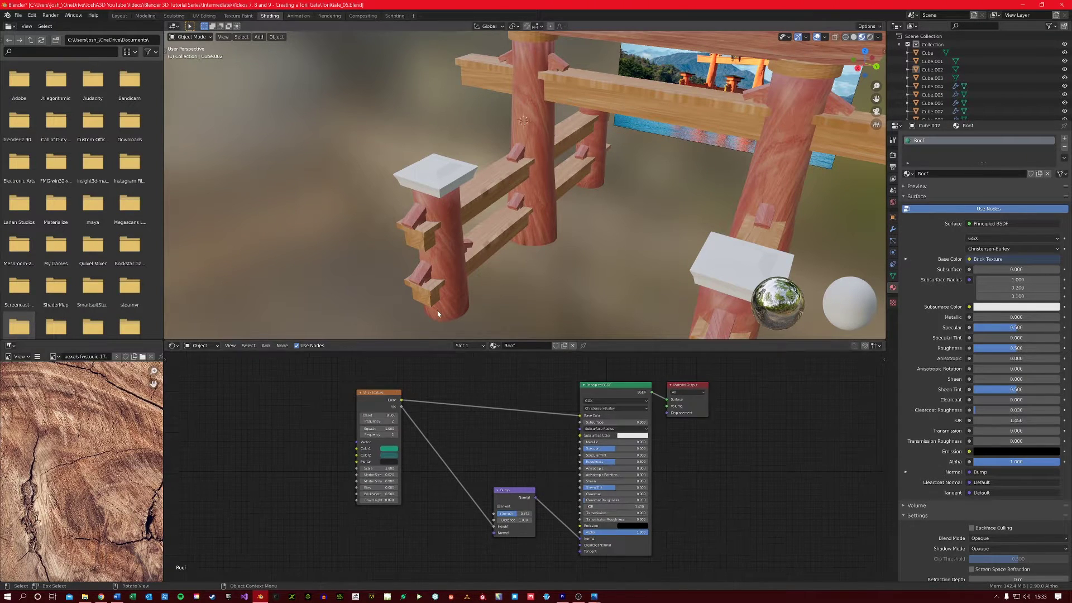
{"action": "middle_click_drag", "start_coordinate": [437, 311], "coordinate": [510, 260]}
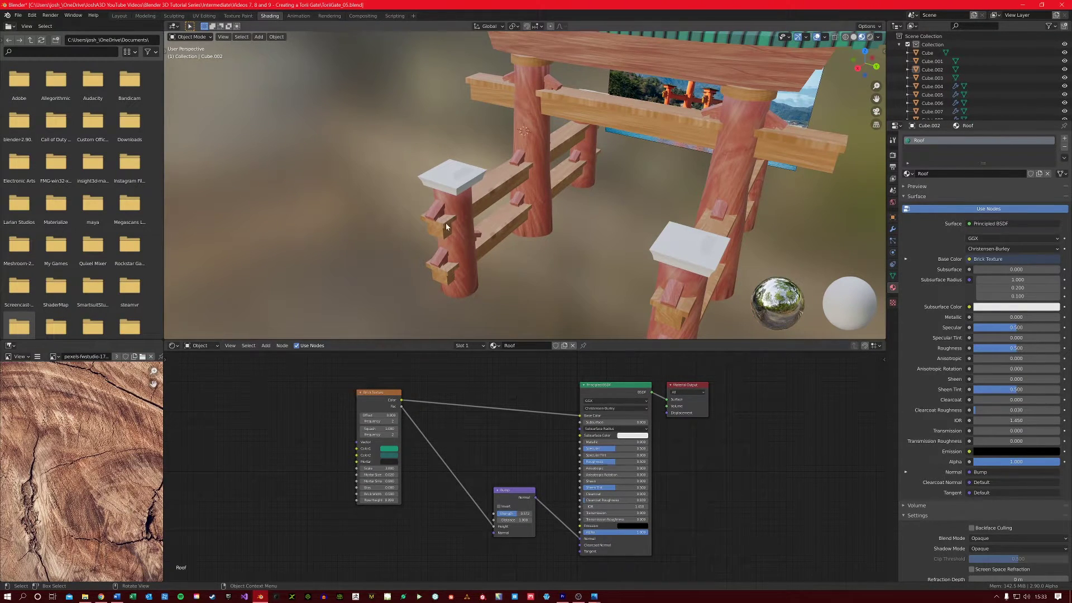
{"action": "left_click", "coordinate": [451, 180]}
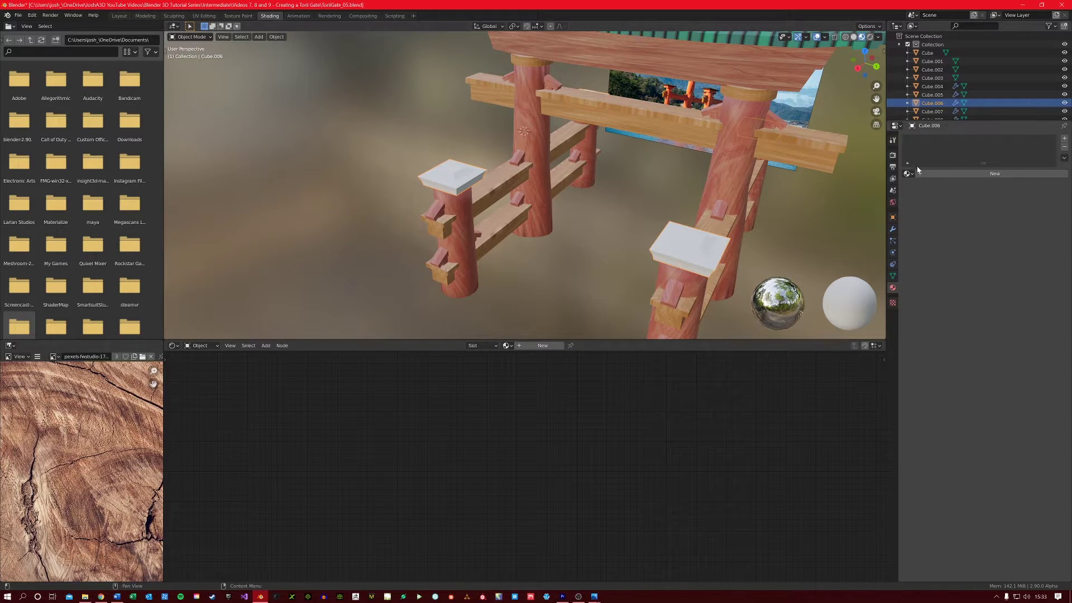
{"action": "left_click", "coordinate": [938, 173]}
{"action": "double_click", "coordinate": [931, 143]}
{"action": "key", "text": "Return"}
{"action": "left_click_drag", "start_coordinate": [459, 383], "coordinate": [696, 459]}
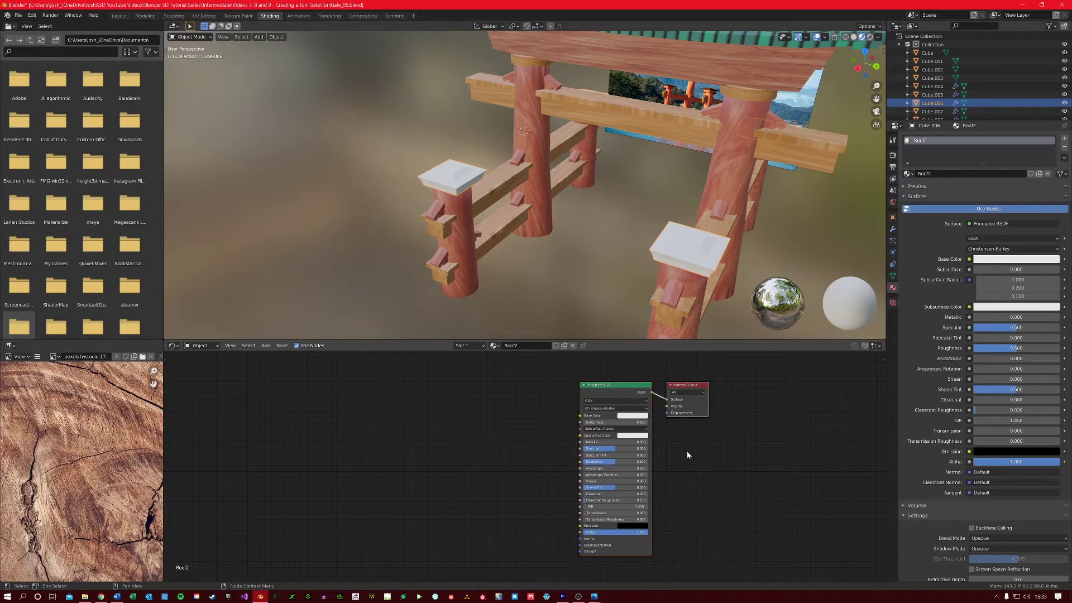
{"action": "key", "text": "x"}
Copy the roof's shader nodes and paste them into the post cap's Roof2 material
{"action": "middle_click_drag", "start_coordinate": [558, 239], "coordinate": [537, 247]}
{"action": "left_click", "coordinate": [615, 48]}
{"action": "left_click_drag", "start_coordinate": [330, 381], "coordinate": [742, 569]}
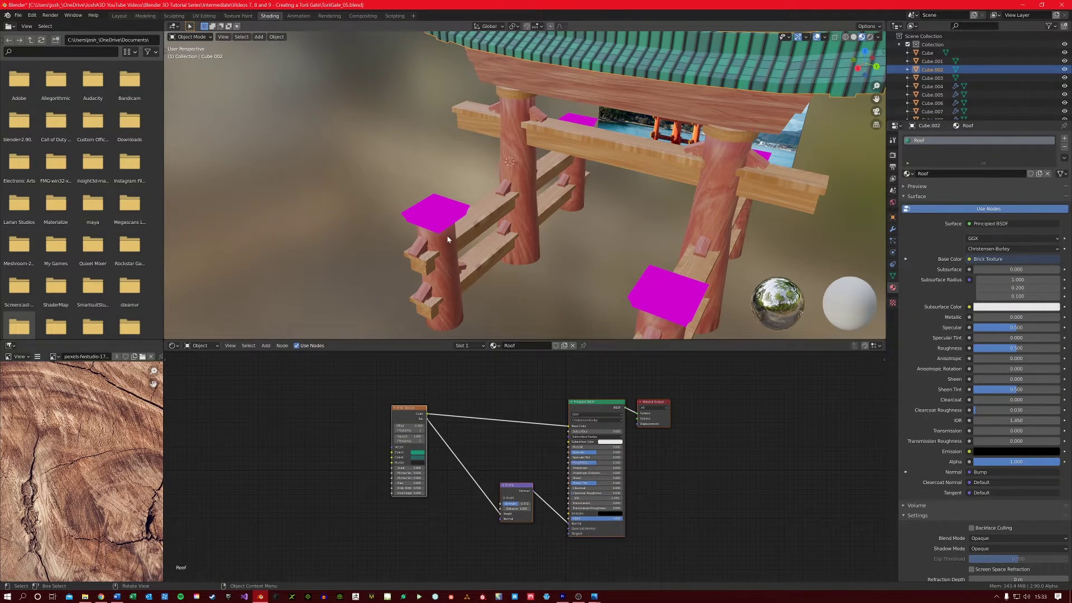
{"action": "left_click", "coordinate": [437, 209]}
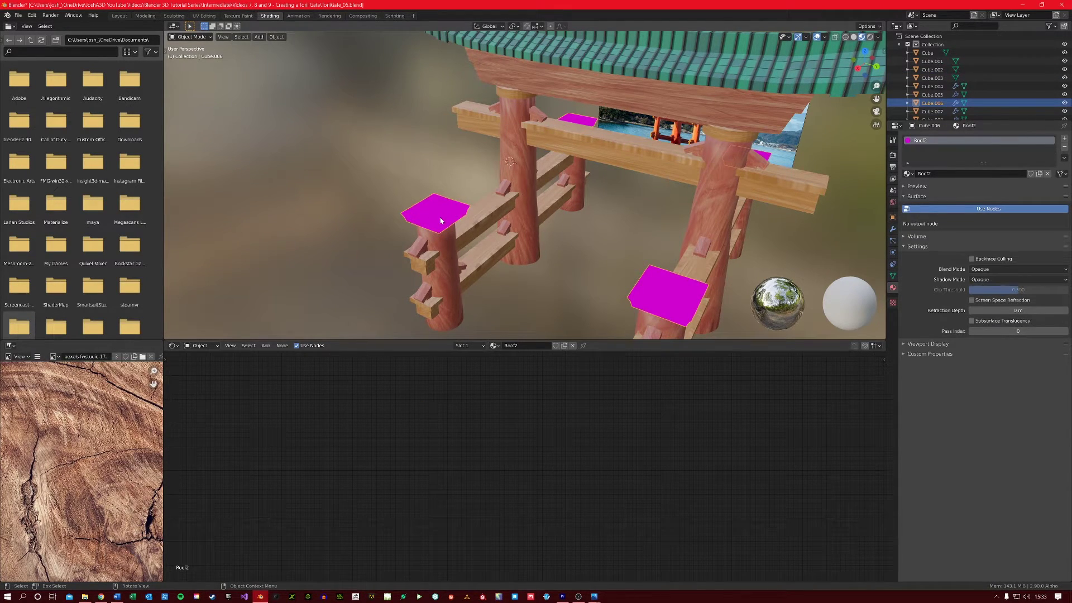
{"action": "key", "text": "ctrl+v"}
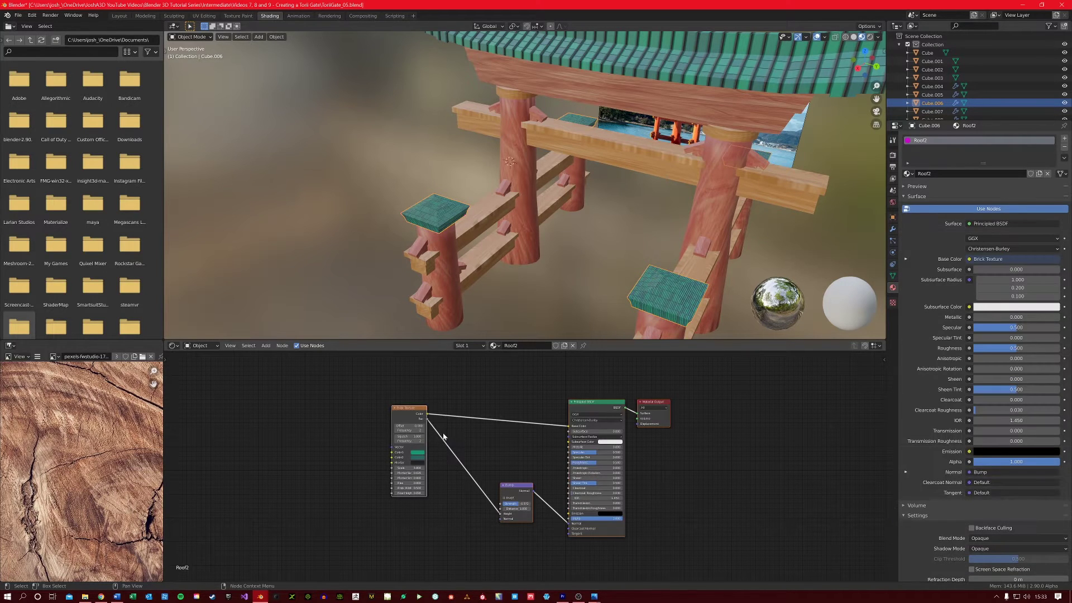
Set the post cap's Brick Texture Row Height to 0.200 for taller tiles
{"action": "scroll", "coordinate": [441, 255], "scroll_direction": "up", "scroll_amount": 4}
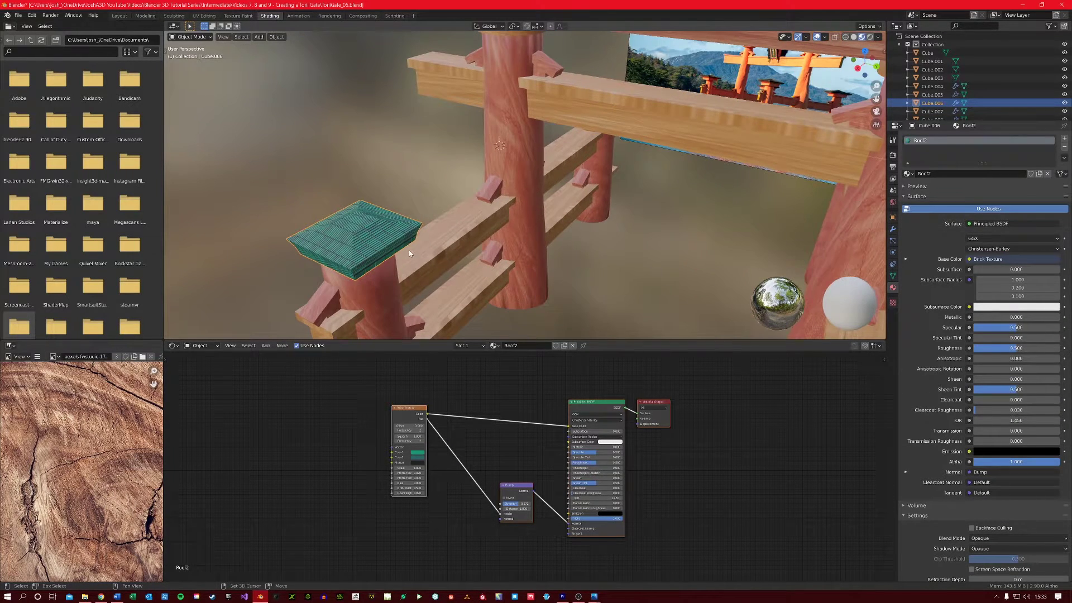
{"action": "middle_click_drag", "start_coordinate": [409, 252], "coordinate": [502, 256]}
{"action": "scroll", "coordinate": [508, 254], "scroll_direction": "up", "scroll_amount": 5}
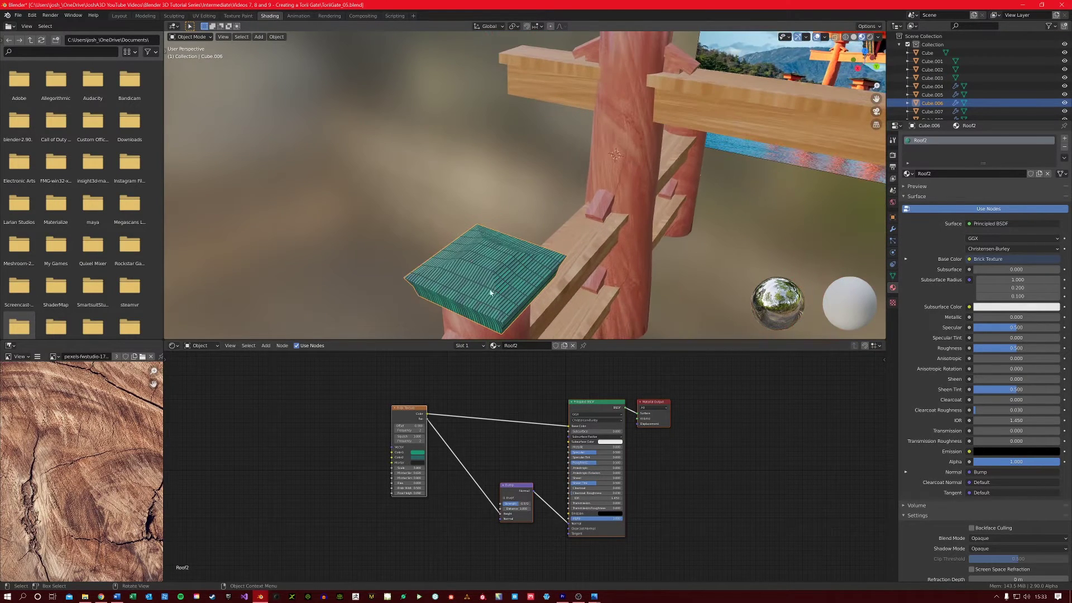
{"action": "scroll", "coordinate": [520, 249], "scroll_direction": "up", "scroll_amount": 2}
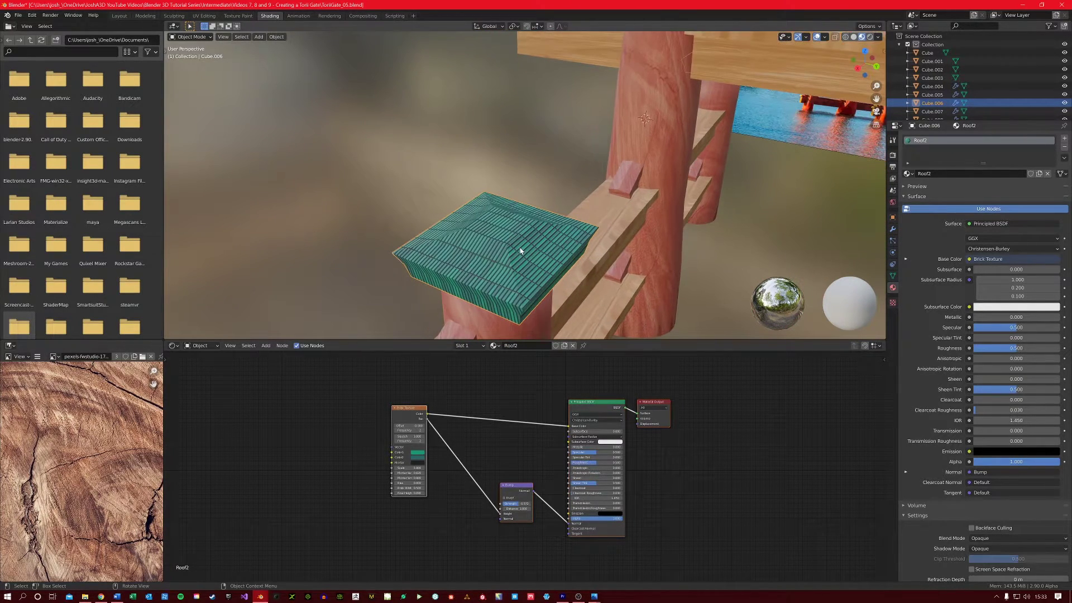
{"action": "scroll", "coordinate": [492, 478], "scroll_direction": "up", "scroll_amount": 3}
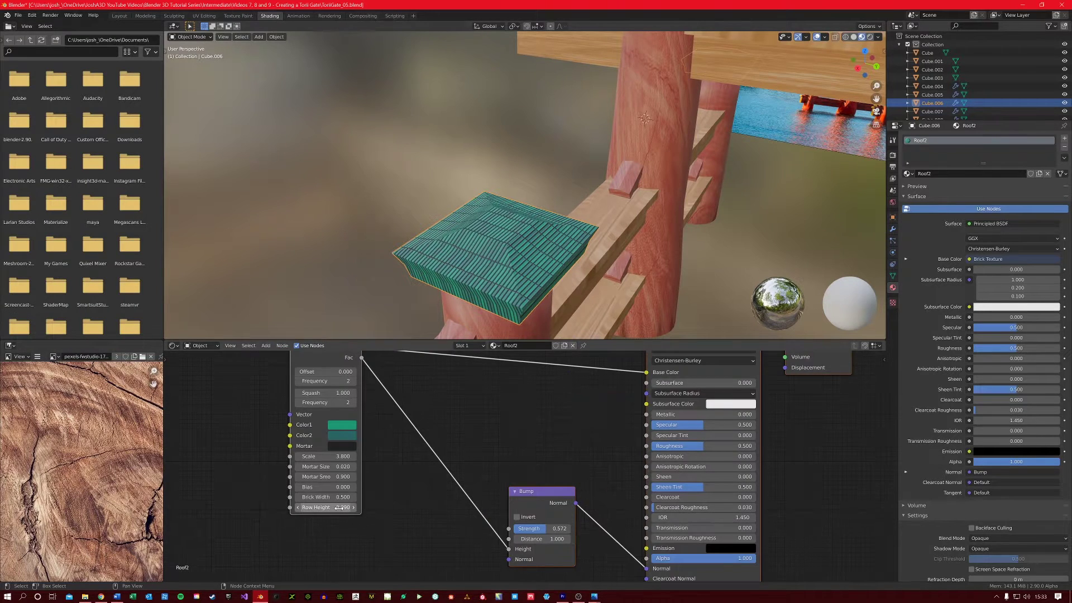
{"action": "left_click", "coordinate": [339, 508]}
{"action": "type", "text": "0.2"}
{"action": "key", "text": "Return"}
{"action": "left_click", "coordinate": [325, 456]}
Select the upper and lower face loops around the post cap's side
{"action": "type", "text": "2"}
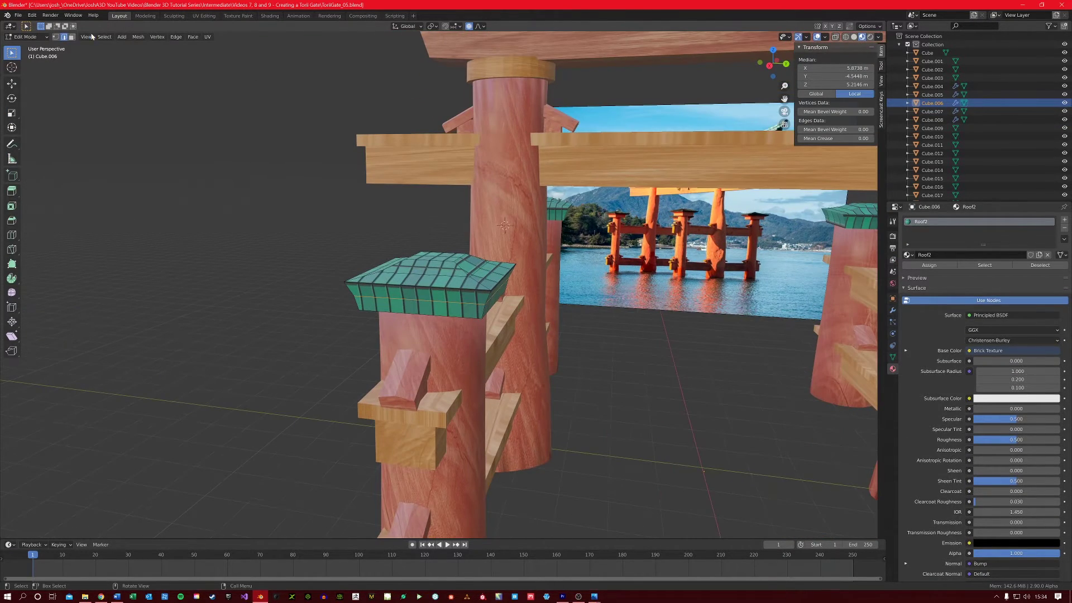
{"action": "key", "text": "alt+a"}
{"action": "middle_click_drag", "start_coordinate": [391, 279], "coordinate": [488, 325]}
{"action": "left_click", "coordinate": [456, 271], "text": "alt"}
{"action": "left_click", "coordinate": [453, 295], "text": "alt+shift"}
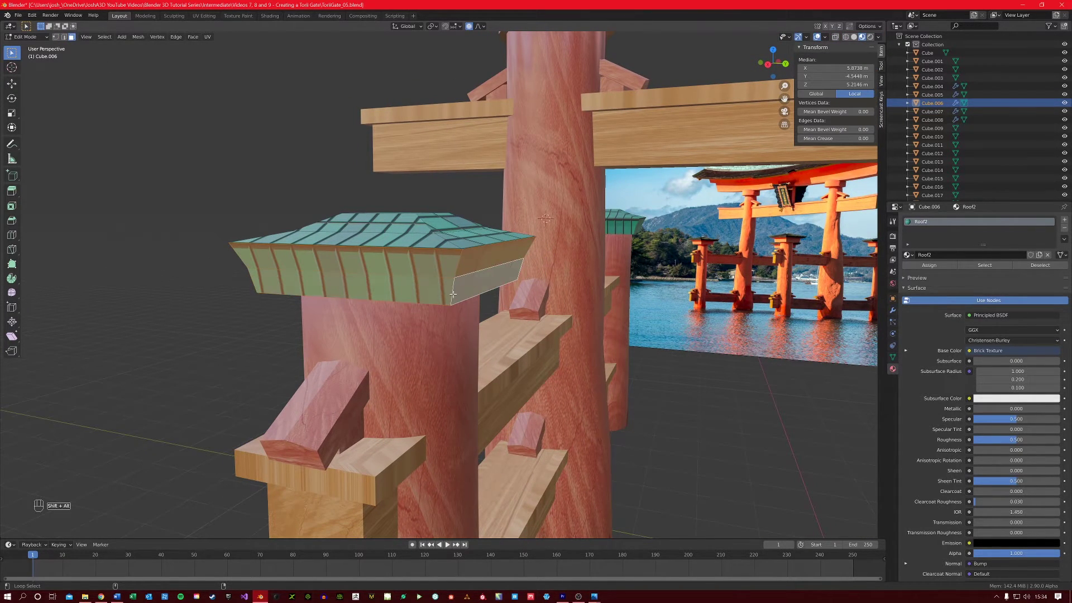
Add a second material slot with Wood2, assign it to the side faces, and deselect all
{"action": "left_click", "coordinate": [1064, 220]}
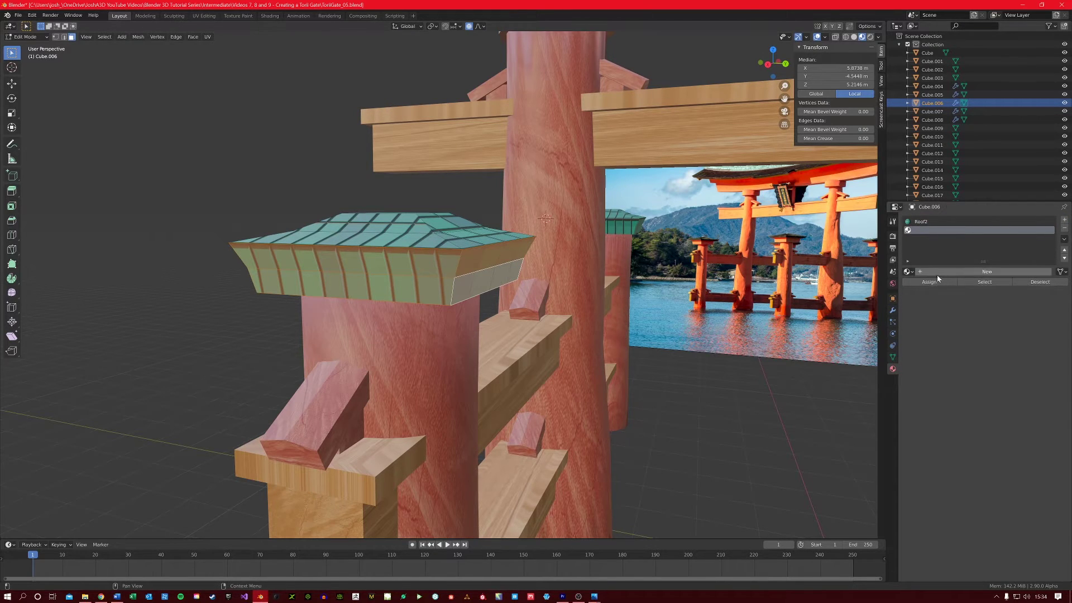
{"action": "left_click", "coordinate": [907, 271]}
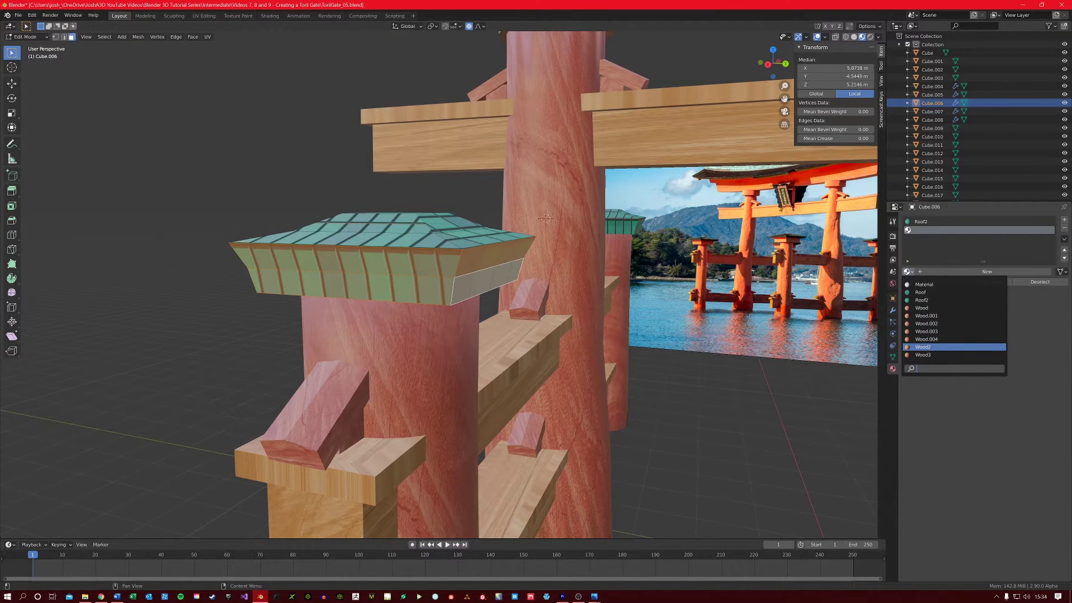
{"action": "left_click", "coordinate": [927, 347]}
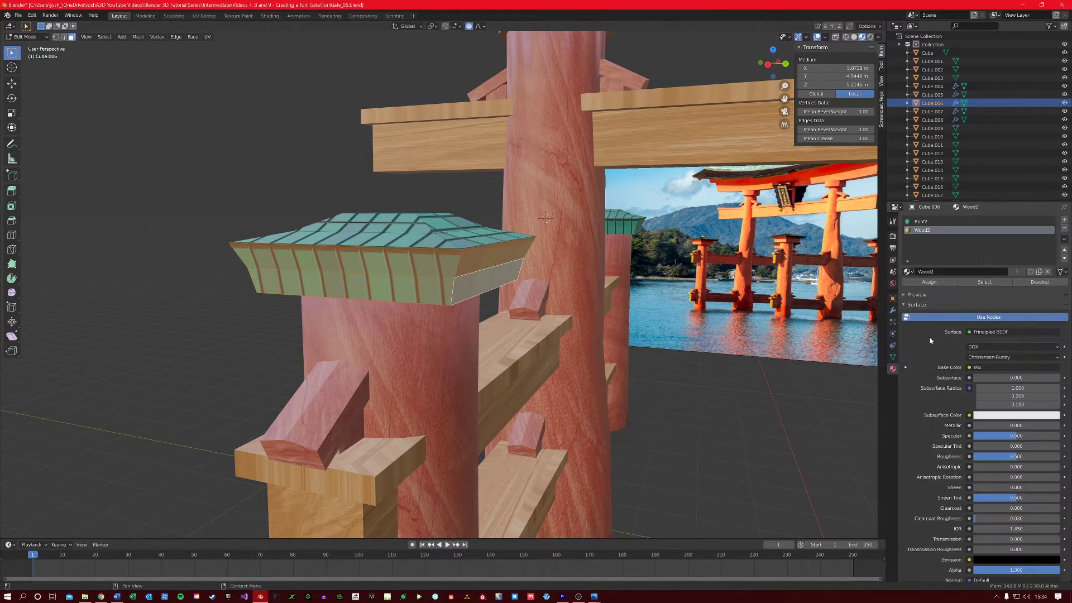
{"action": "left_click", "coordinate": [941, 281]}
{"action": "key", "text": "alt+a"}
{"action": "middle_click_drag", "start_coordinate": [741, 357], "coordinate": [478, 360]}
{"action": "scroll", "coordinate": [478, 360], "scroll_direction": "down", "scroll_amount": 3}
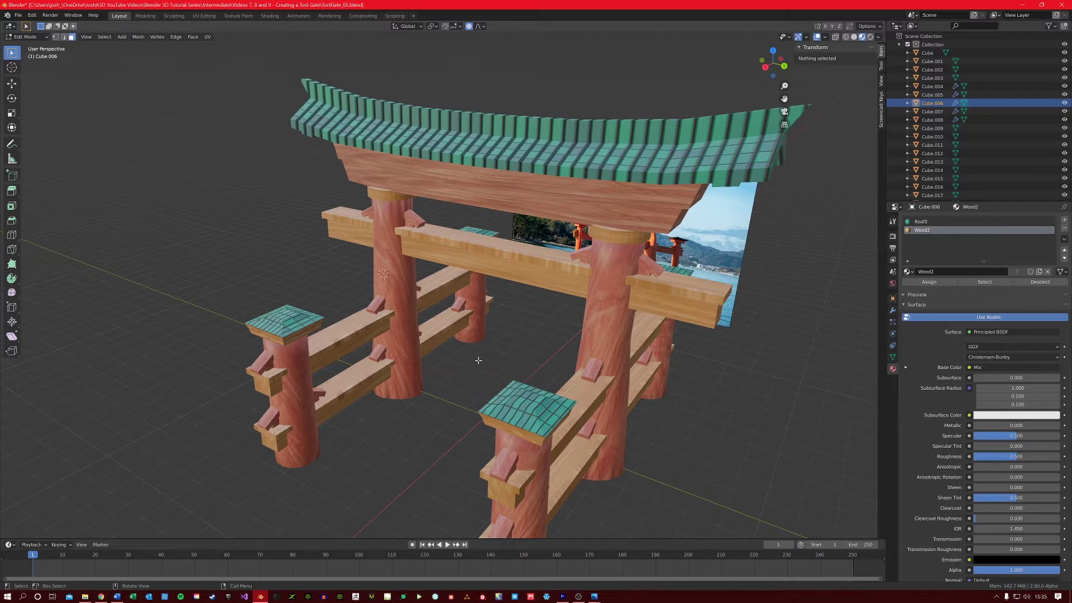
{"action": "scroll", "coordinate": [485, 343], "scroll_direction": "down", "scroll_amount": 2}
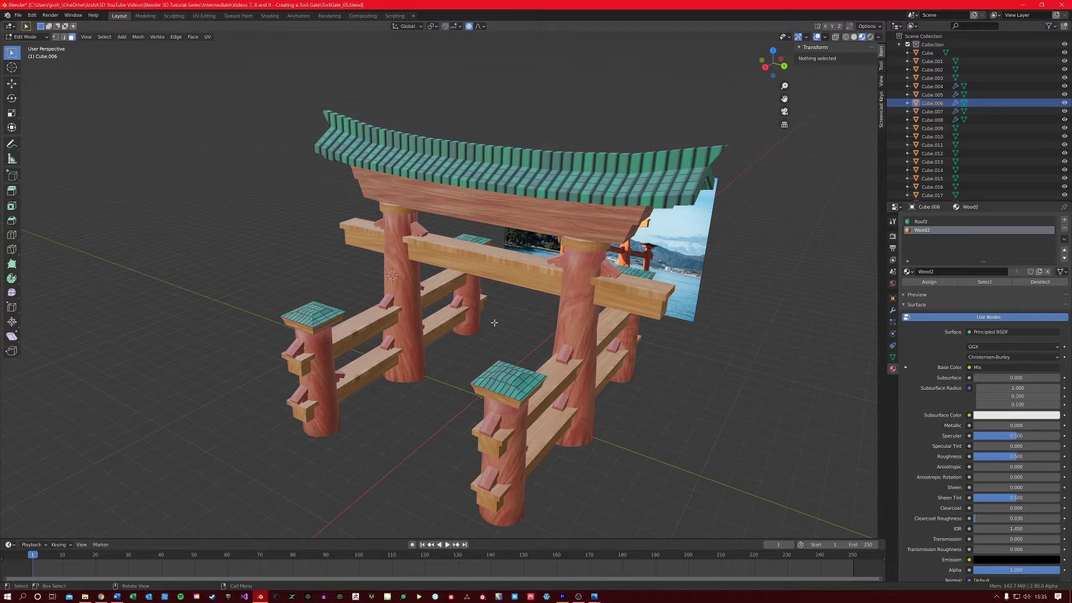
Return to Object Mode and hide the reference photo
{"action": "middle_click_drag", "start_coordinate": [493, 322], "coordinate": [707, 236]}
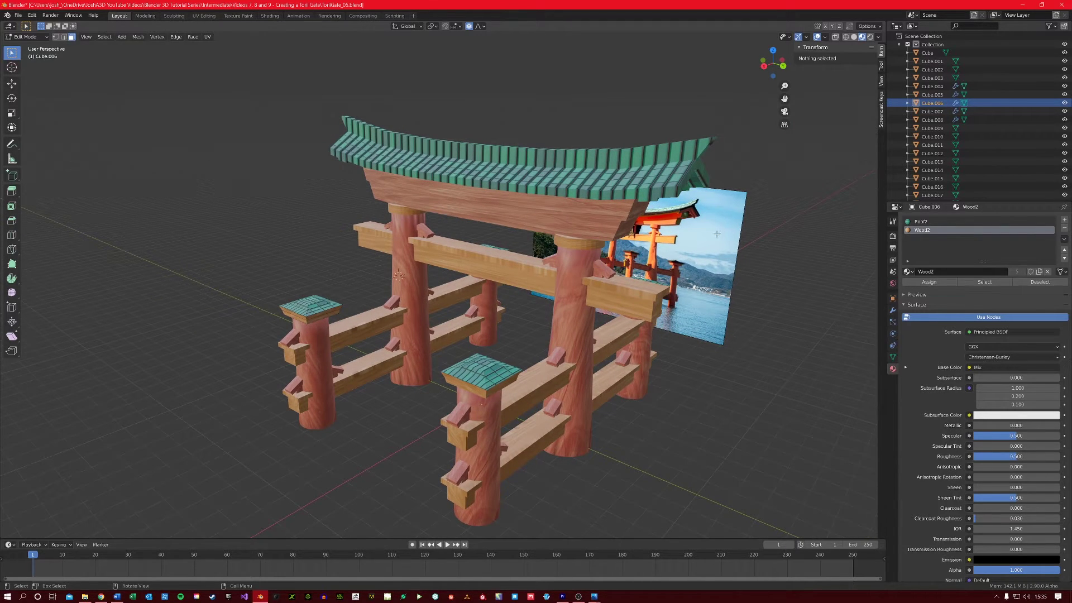
{"action": "key", "text": "Tab"}
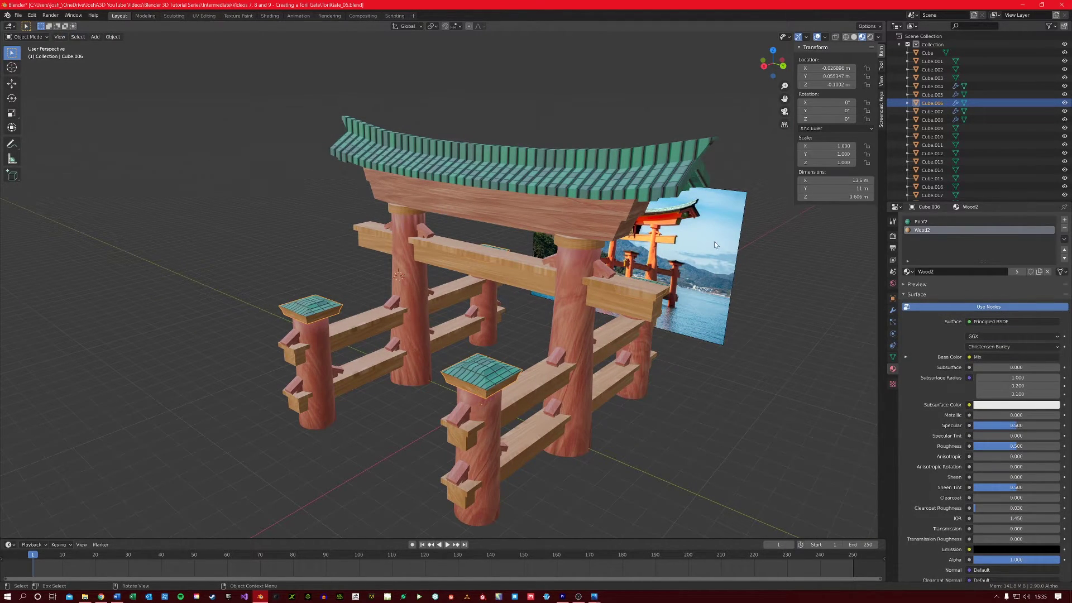
{"action": "left_click", "coordinate": [714, 244]}
{"action": "middle_click_drag", "start_coordinate": [712, 241], "coordinate": [357, 309]}
{"action": "key", "text": "h"}
Add an Area light, move it over the gate, and scale it to 4.842
{"action": "key", "text": "shift+a"}
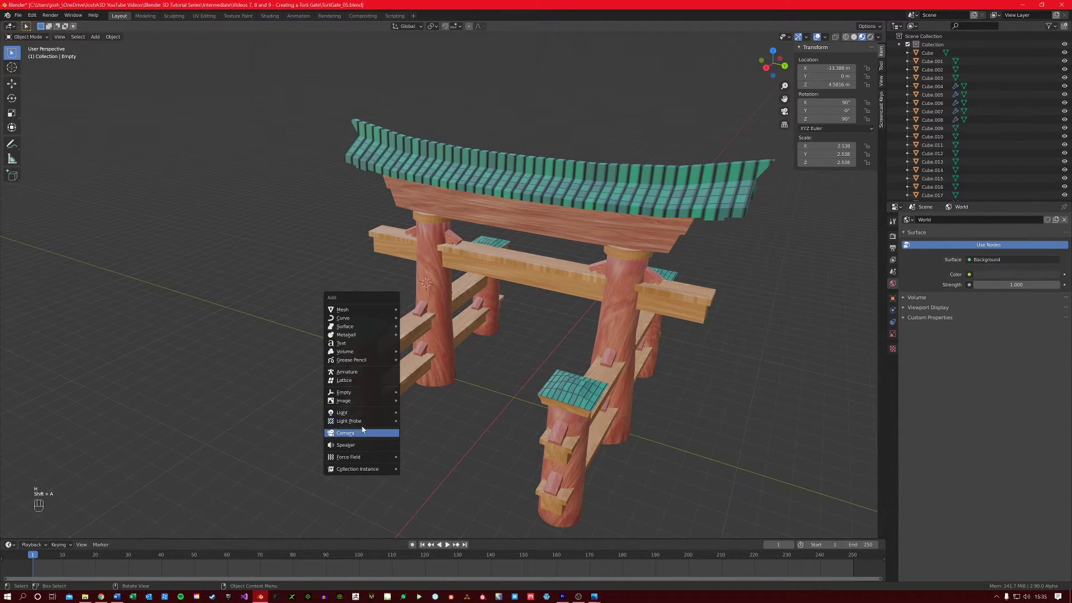
{"action": "mouse_move", "coordinate": [349, 412]}
{"action": "left_click", "coordinate": [424, 439]}
{"action": "key", "text": "g"}
{"action": "key", "text": "x"}
{"action": "key", "text": "y"}
{"action": "left_click", "coordinate": [340, 341]}
{"action": "key", "text": "s"}
{"action": "left_click", "coordinate": [712, 438]}
Tilt the Area light 63.8° about X and raise it to 16.522 m
{"action": "key", "text": "r"}
{"action": "key", "text": "x"}
{"action": "left_click", "coordinate": [552, 467]}
{"action": "key", "text": "g"}
{"action": "key", "text": "z"}
{"action": "left_click", "coordinate": [531, 240]}
In rendered preview, set the light's power to 1464.9 W and its colour to yellow
{"action": "mouse_move", "coordinate": [531, 240]}
{"action": "middle_mouse_down"}
{"action": "mouse_move", "coordinate": [694, 225]}
{"action": "mouse_move", "coordinate": [621, 251]}
{"action": "mouse_move", "coordinate": [581, 234]}
{"action": "middle_mouse_up"}
{"action": "key", "text": "z"}
{"action": "mouse_move", "coordinate": [992, 272]}
{"action": "left_mouse_down"}
{"action": "mouse_move", "coordinate": [1044, 272]}
{"action": "mouse_move", "coordinate": [992, 272]}
{"action": "left_mouse_up"}
{"action": "left_click", "coordinate": [1012, 265]}
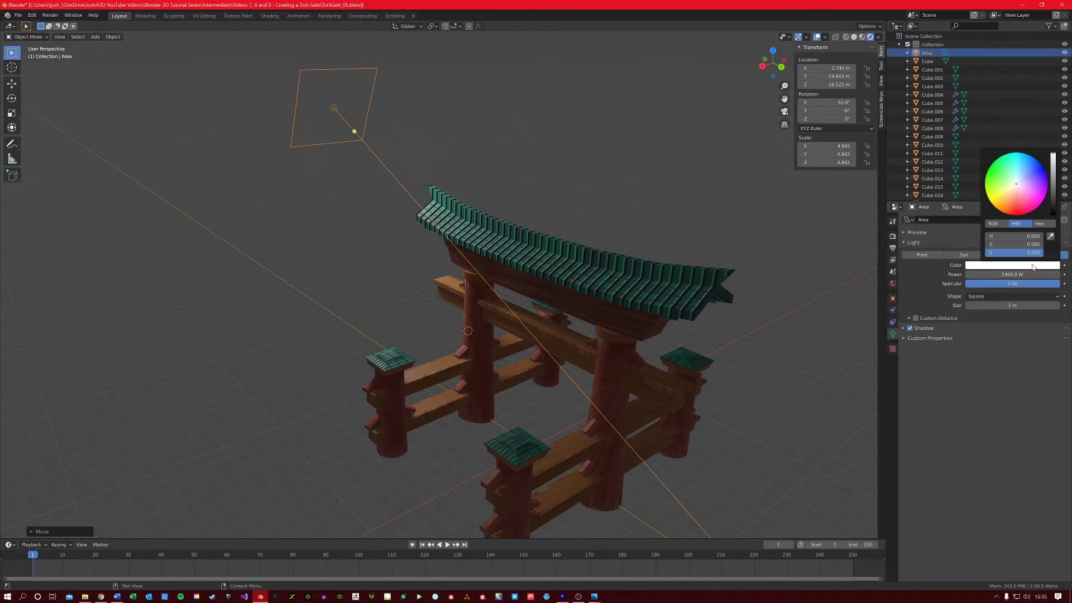
{"action": "left_click_drag", "start_coordinate": [1016, 184], "coordinate": [1001, 190]}
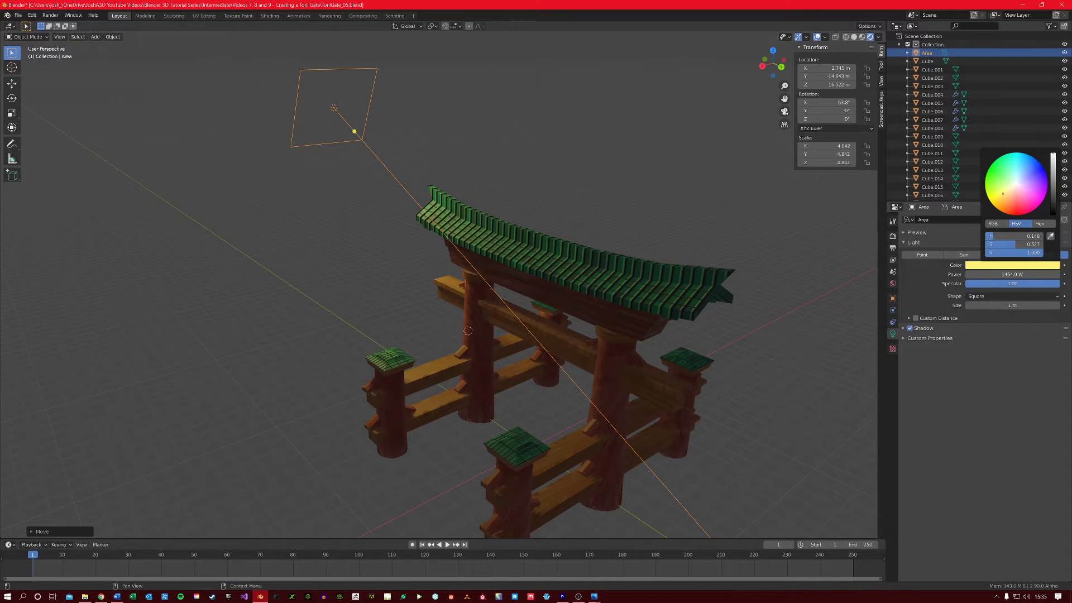
Shift the Area light into its final position and deselect it
{"action": "middle_click_drag", "start_coordinate": [579, 323], "coordinate": [483, 360]}
{"action": "key", "text": "g"}
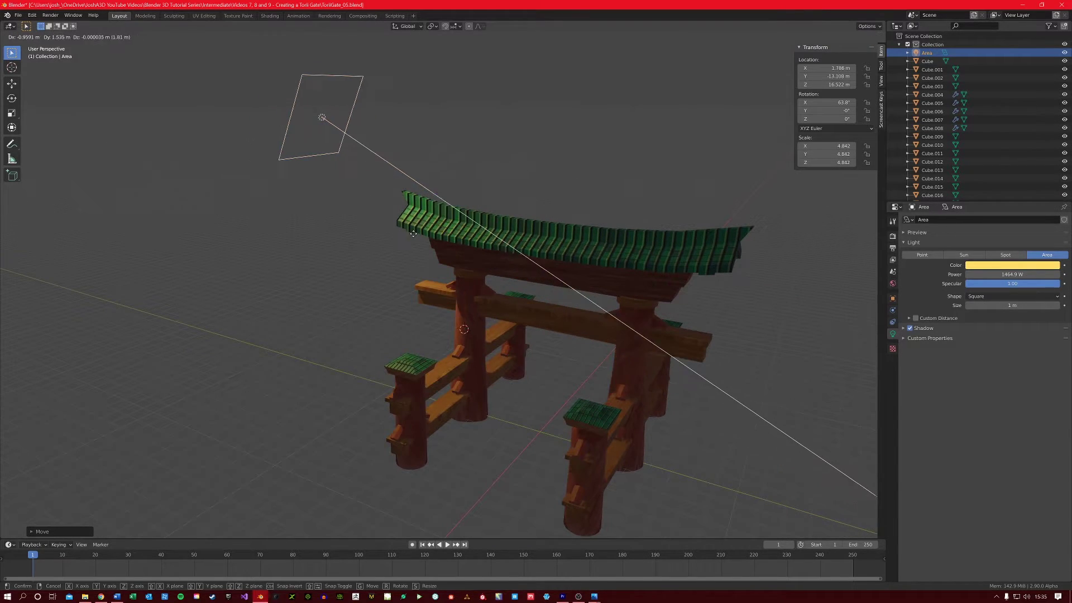
{"action": "left_click", "coordinate": [369, 252]}
{"action": "middle_click_drag", "start_coordinate": [409, 277], "coordinate": [366, 302], "text": "shift"}
{"action": "left_click", "coordinate": [307, 412]}
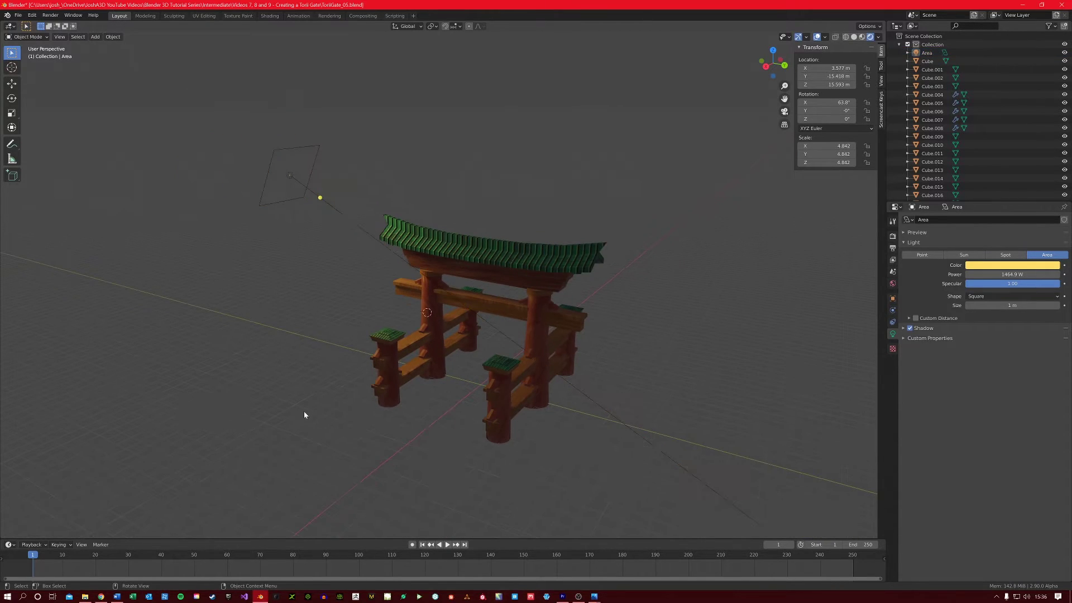
Add a camera and align it to a high orbited view that frames the whole gate
{"action": "key", "text": "shift+a"}
{"action": "mouse_move", "coordinate": [300, 334]}
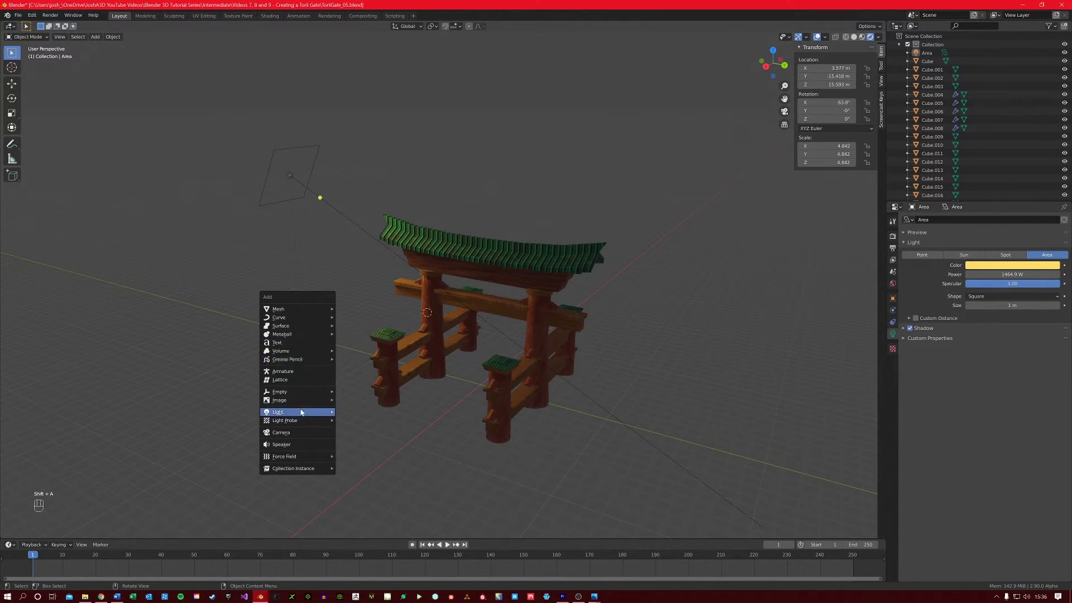
{"action": "left_click", "coordinate": [299, 432]}
{"action": "middle_click_drag", "start_coordinate": [329, 419], "coordinate": [458, 354]}
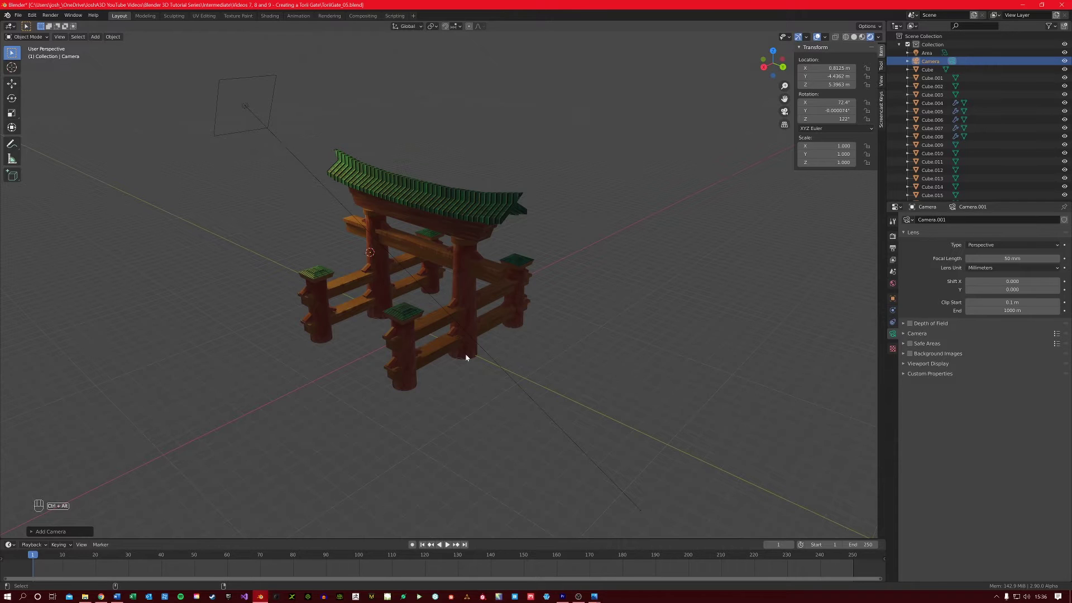
{"action": "key", "text": "ctrl+alt+KP_0"}
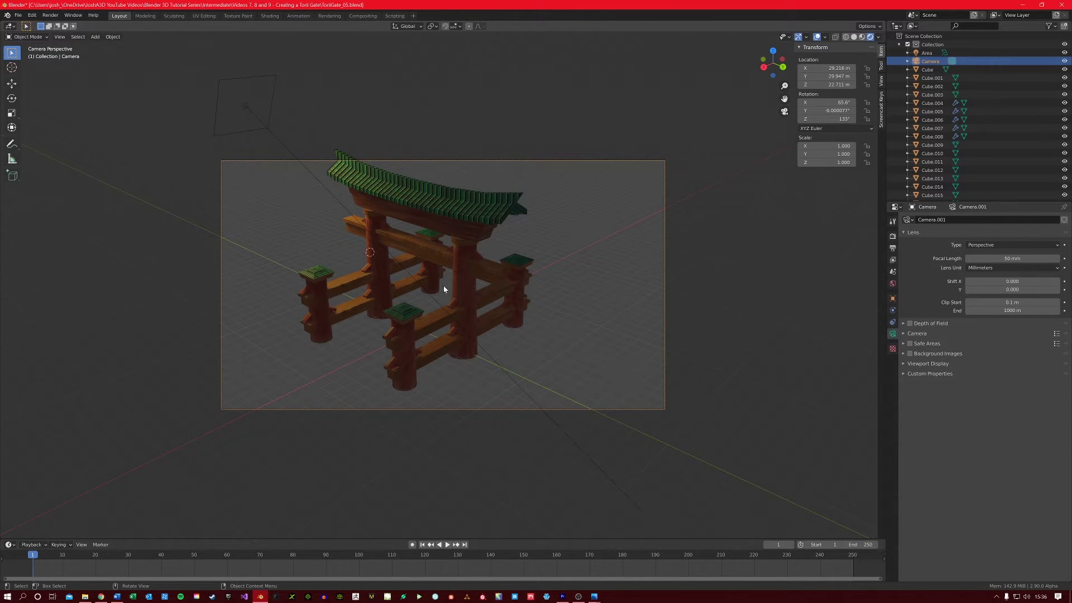
{"action": "middle_click_drag", "start_coordinate": [362, 193], "coordinate": [499, 338]}
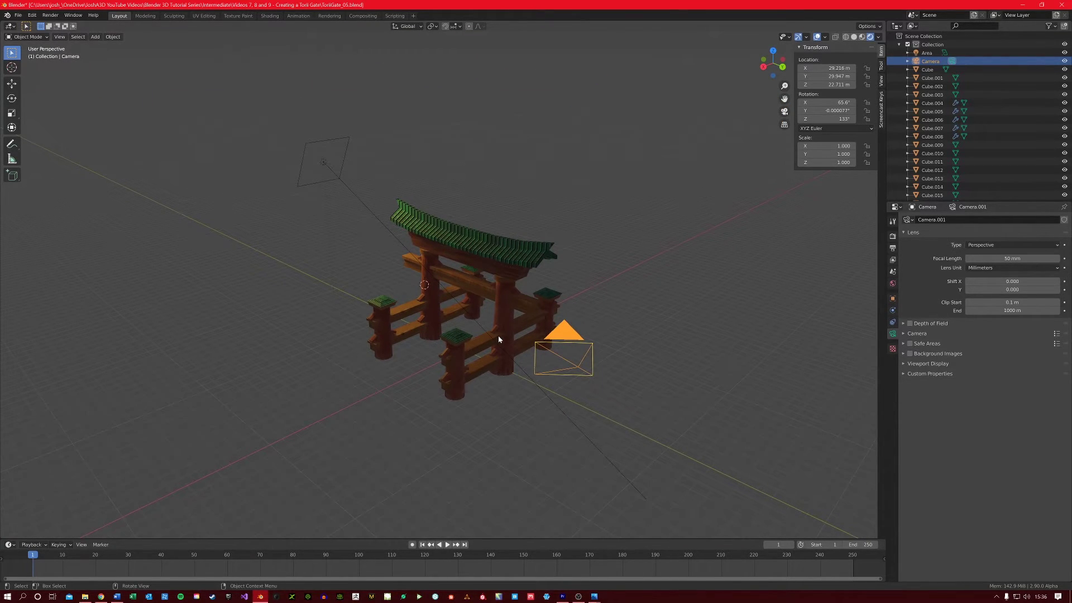
{"action": "key", "text": "ctrl+alt+KP_0"}
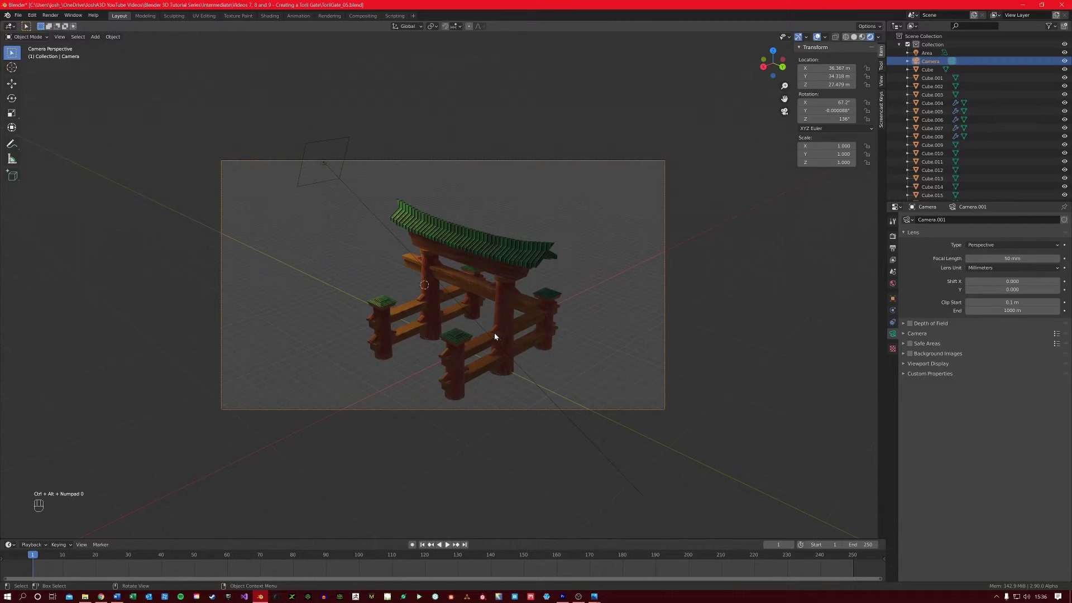
{"action": "key", "text": "KP_0"}
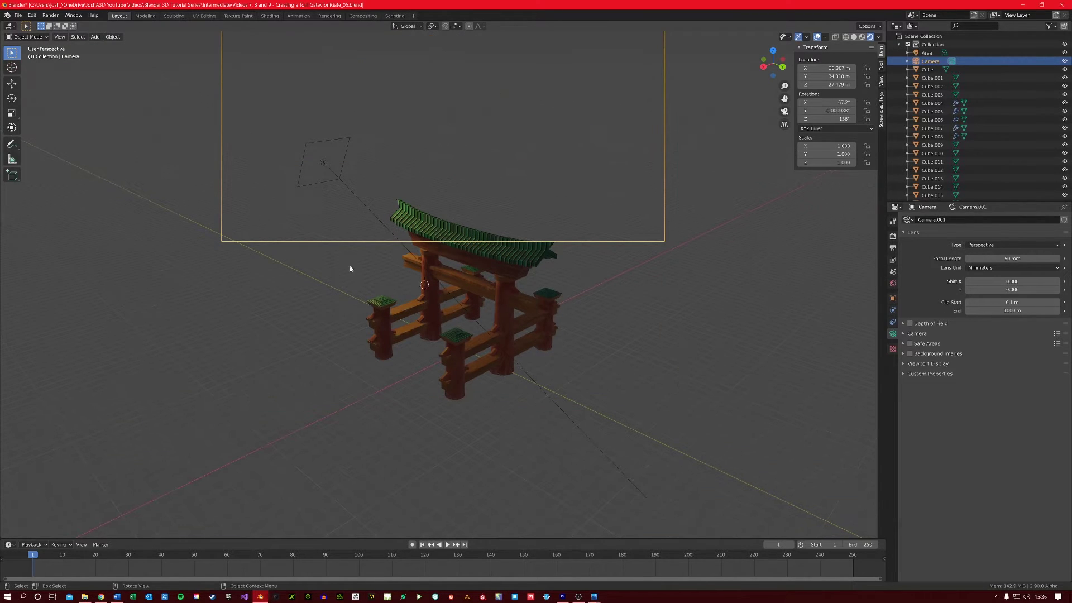
Render the image from the camera and move the render window aside
{"action": "left_click", "coordinate": [50, 16]}
{"action": "left_click", "coordinate": [59, 26]}
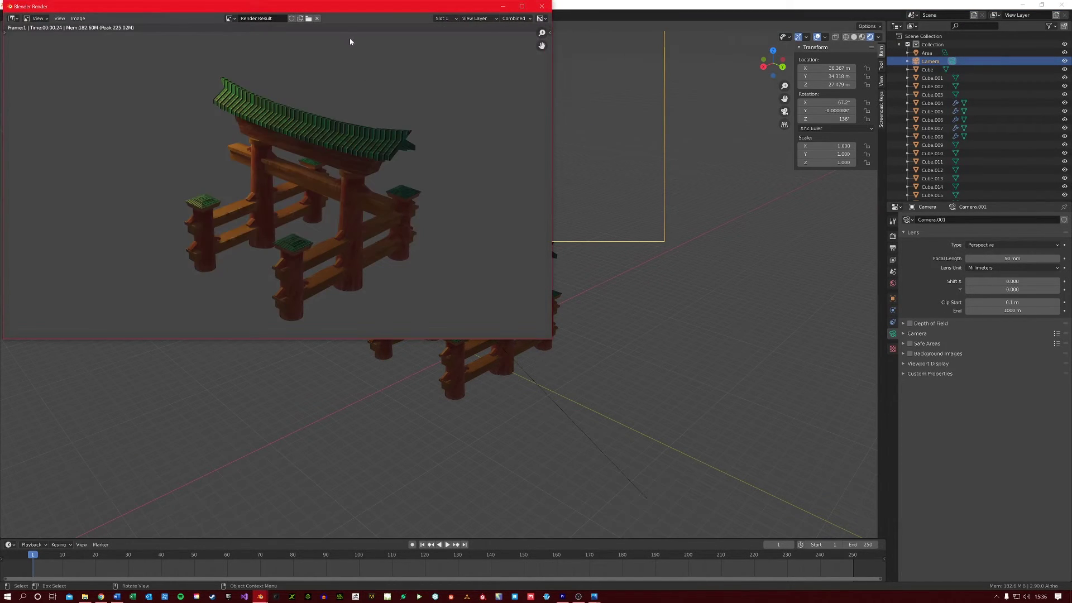
{"action": "left_click_drag", "start_coordinate": [346, 8], "coordinate": [408, 51]}
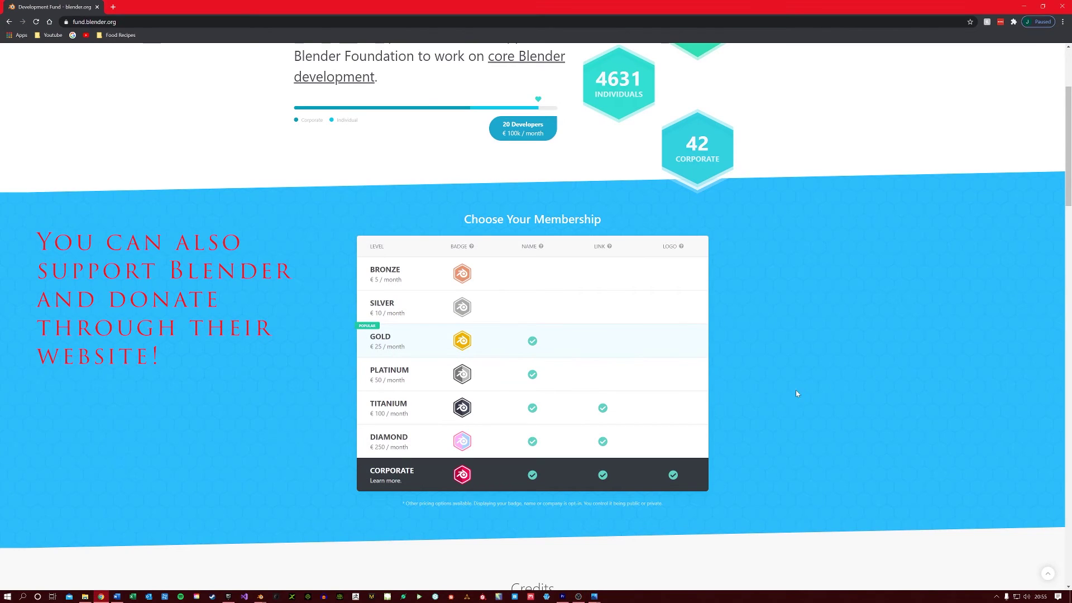
{"action": "scroll", "coordinate": [792, 394], "scroll_direction": "down", "scroll_amount": 1}
{"action": "scroll", "coordinate": [793, 395], "scroll_direction": "down", "scroll_amount": 3}
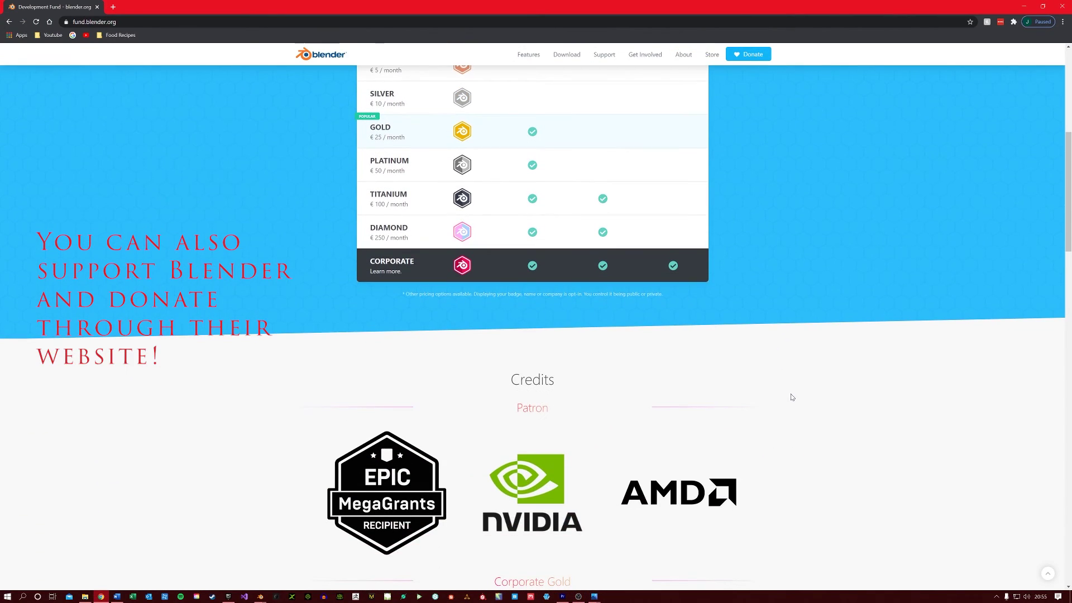
{"action": "scroll", "coordinate": [789, 397], "scroll_direction": "down", "scroll_amount": 5}
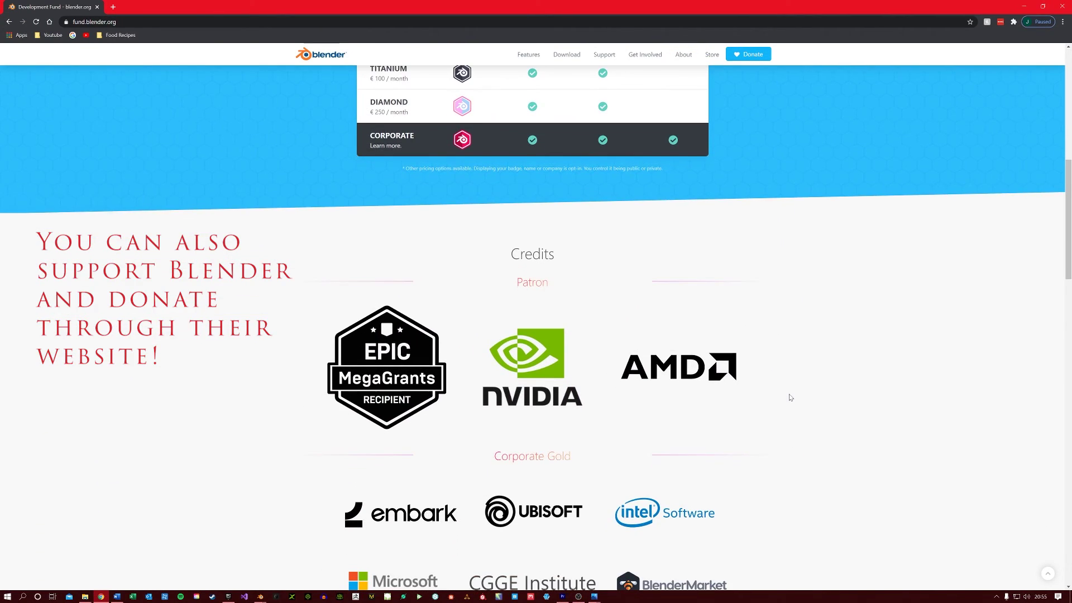
{"action": "scroll", "coordinate": [843, 395], "scroll_direction": "down", "scroll_amount": 5}
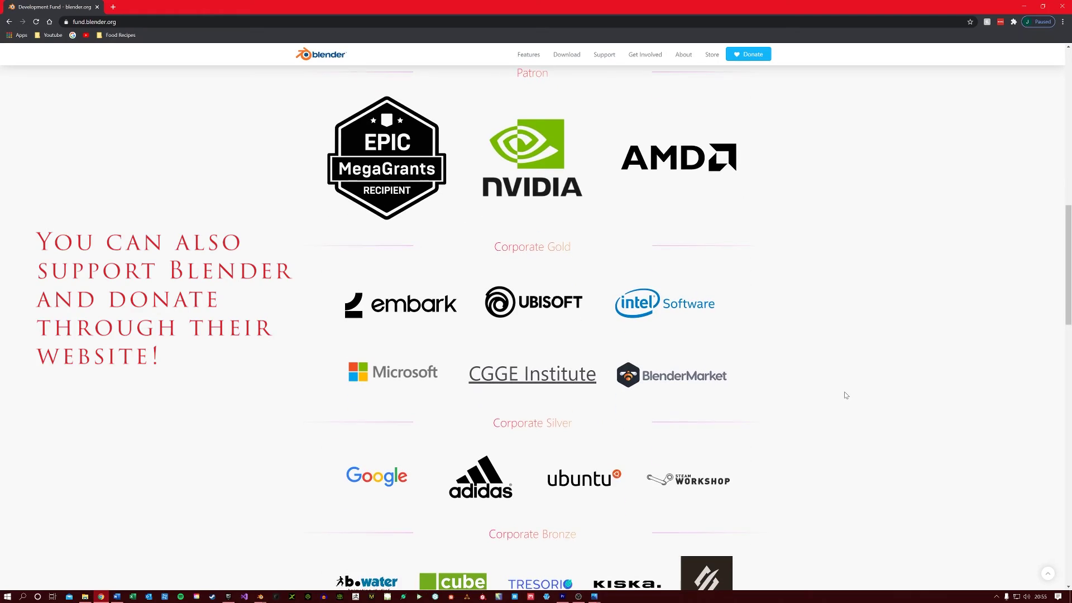
{"action": "scroll", "coordinate": [837, 396], "scroll_direction": "down", "scroll_amount": 3}
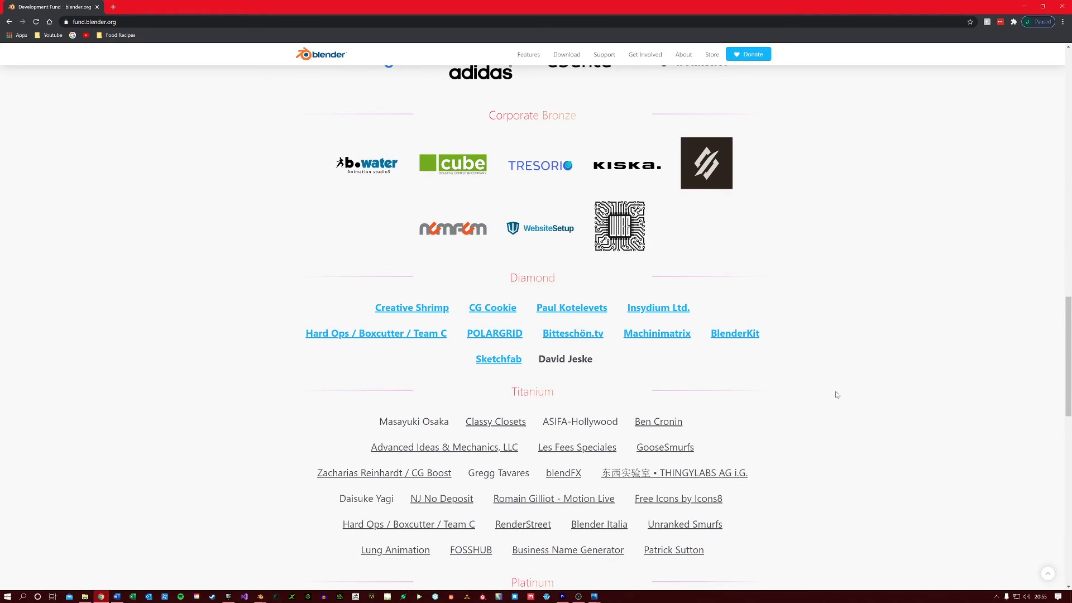